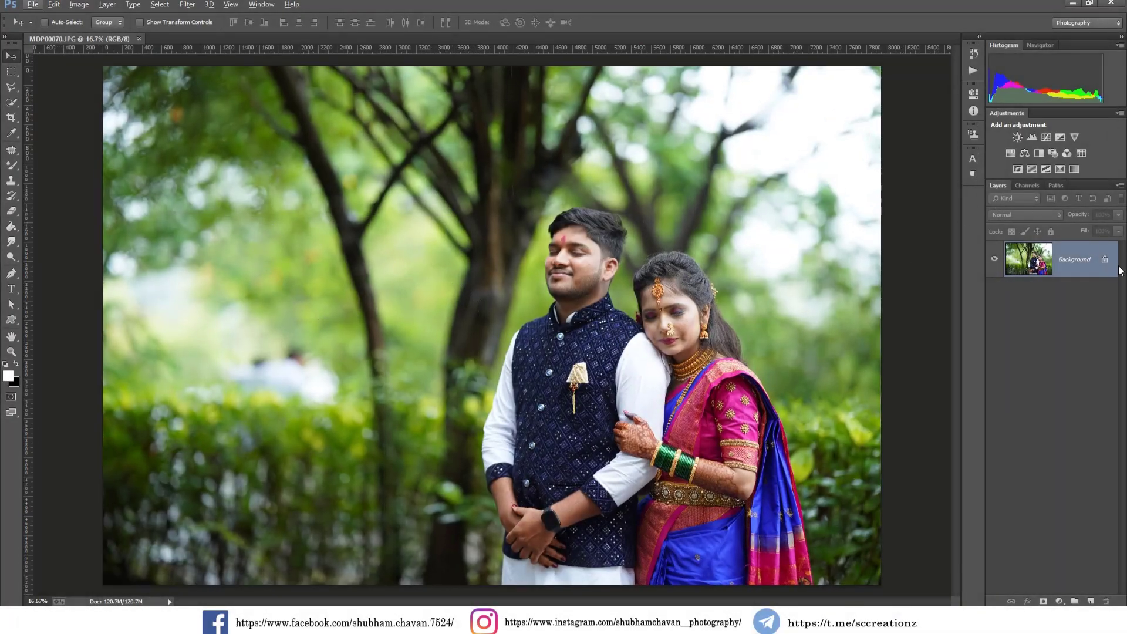
Step: Unlock the MDP00070.JPG portrait's Background layer so it becomes Layer 0
{"action": "left_click", "coordinate": [1104, 260]}
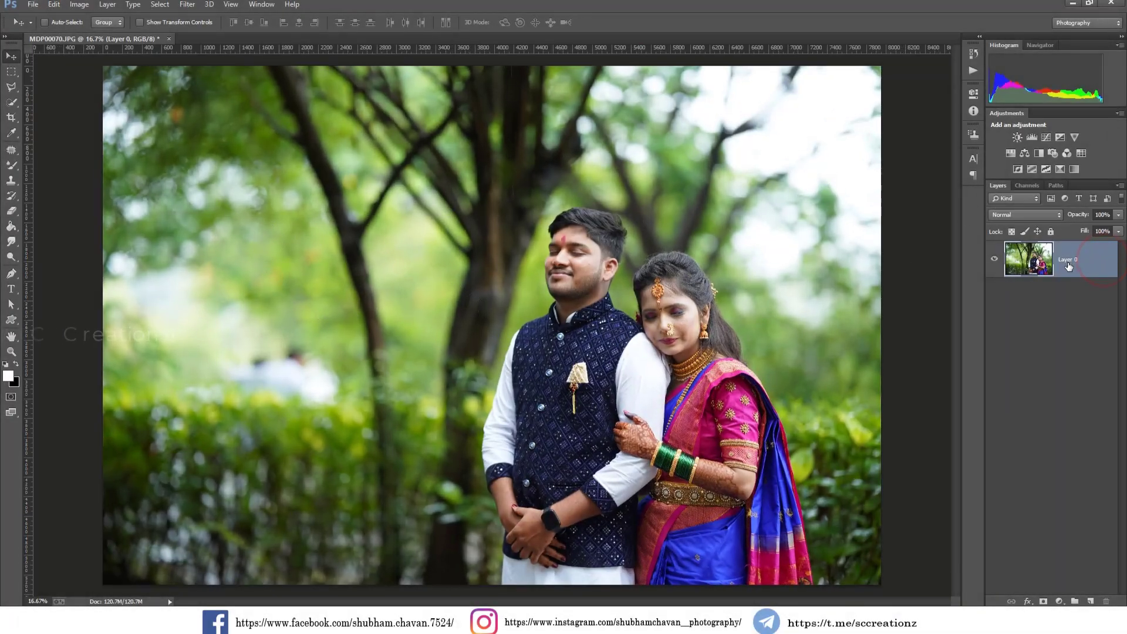
Step: Duplicate Layer 0 to create Layer 0 copy
{"action": "right_click", "coordinate": [1068, 267]}
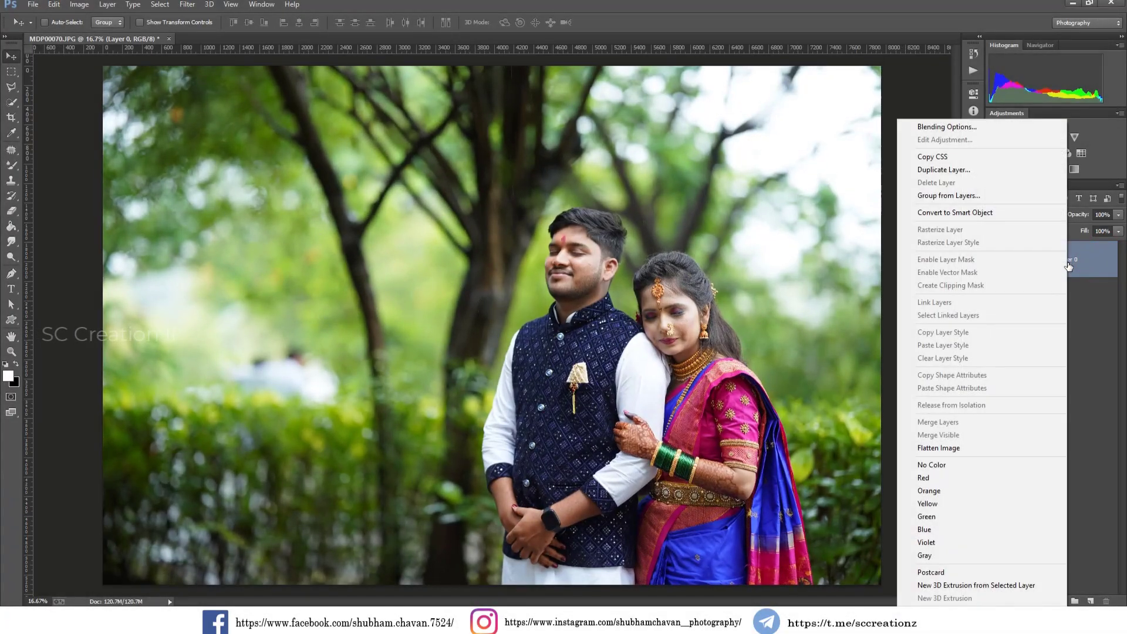
{"action": "left_click", "coordinate": [947, 171]}
{"action": "left_click", "coordinate": [667, 189]}
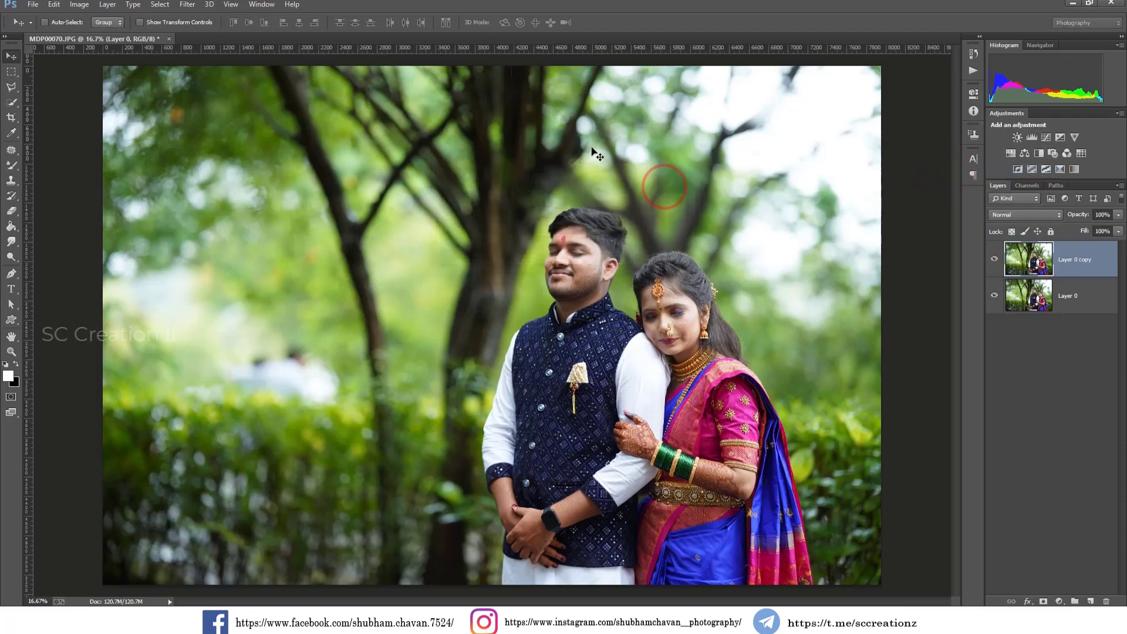
Step: Brighten the copy slightly with a Levels midtone adjustment and compare it against the original
{"action": "left_click", "coordinate": [75, 4]}
{"action": "mouse_move", "coordinate": [96, 34]}
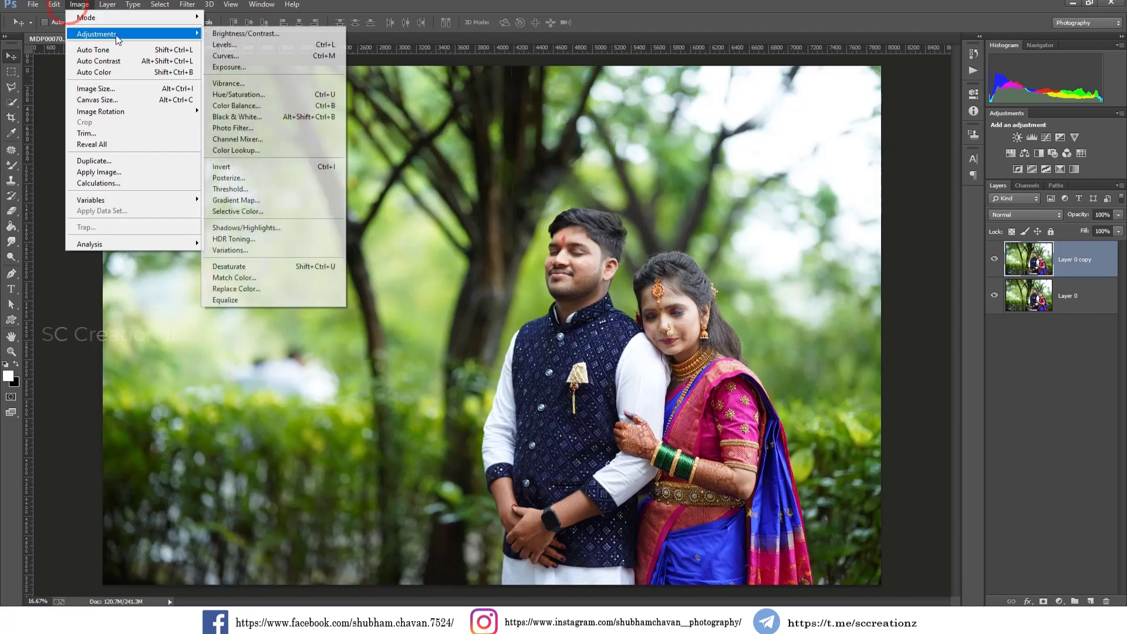
{"action": "left_click", "coordinate": [246, 47]}
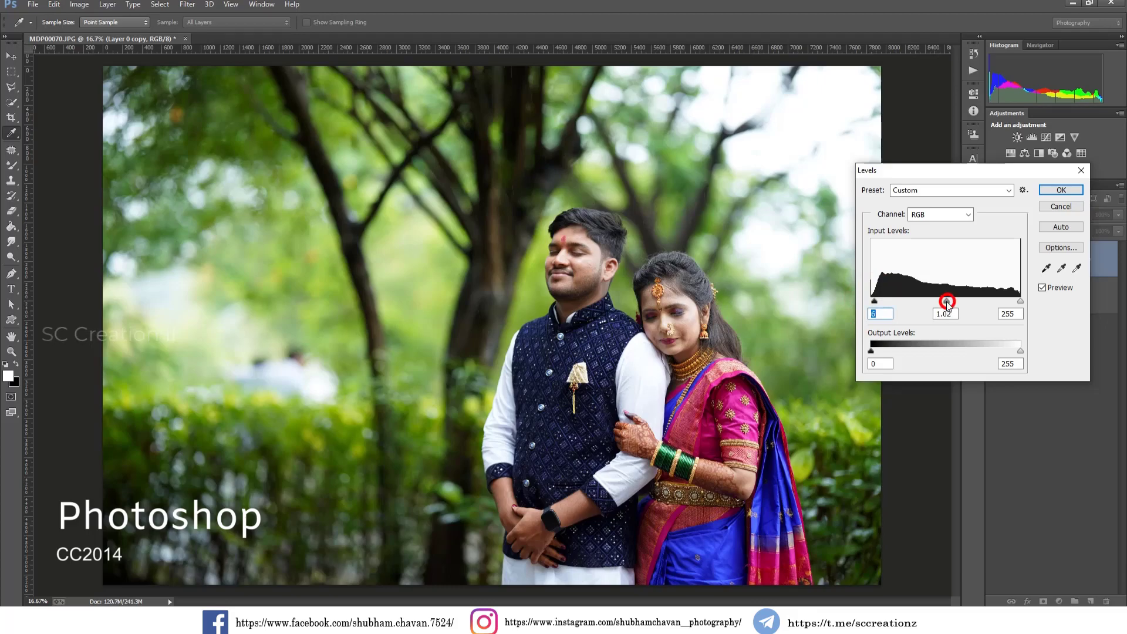
{"action": "left_click", "coordinate": [1060, 190]}
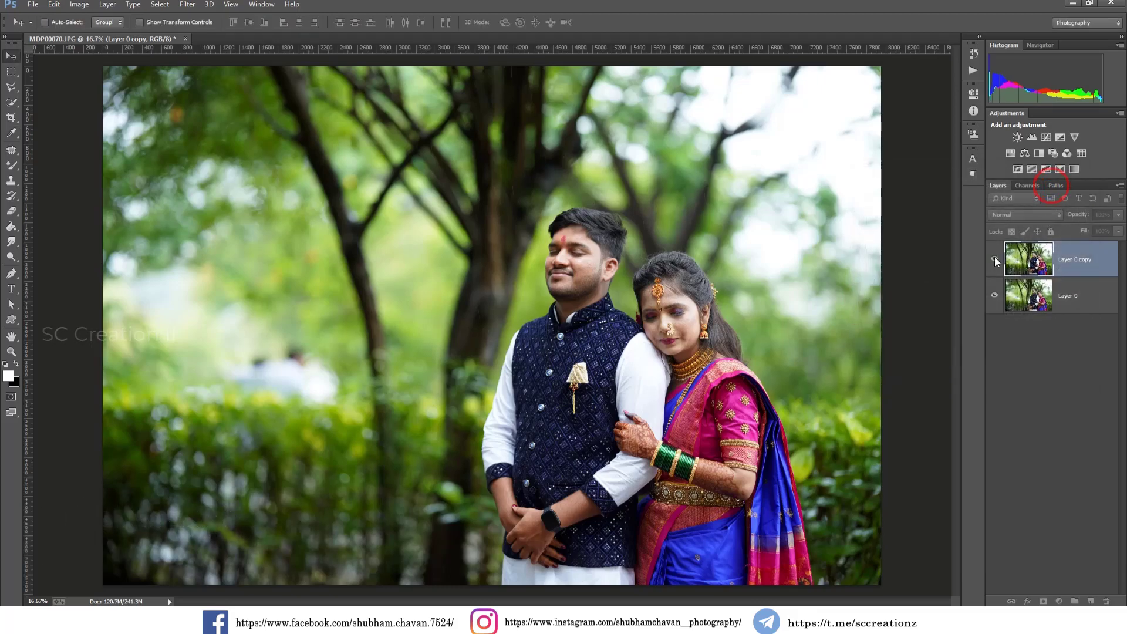
{"action": "left_click", "coordinate": [995, 261]}
{"action": "left_click", "coordinate": [993, 261]}
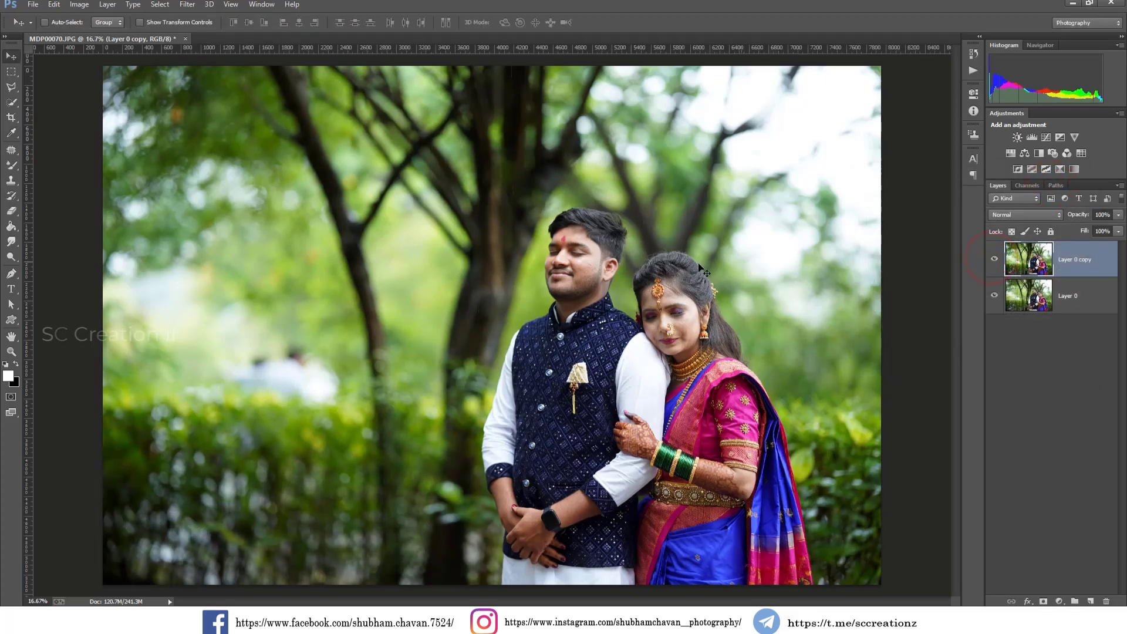
Step: Zoom in on the groom and set up the Spot Healing Brush at 27 px
{"action": "scroll", "coordinate": [581, 249], "scroll_direction": "up", "scroll_amount": 2}
{"action": "scroll", "coordinate": [581, 249], "scroll_direction": "up", "scroll_amount": 1}
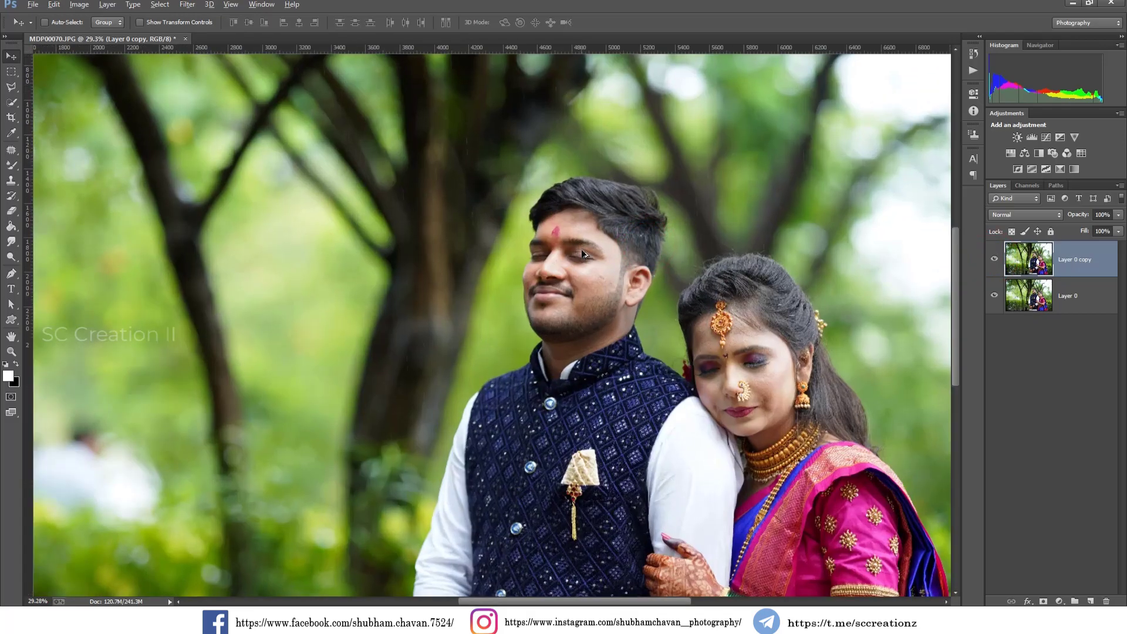
{"action": "scroll", "coordinate": [581, 249], "scroll_direction": "up", "scroll_amount": 1}
{"action": "scroll", "coordinate": [582, 248], "scroll_direction": "up", "scroll_amount": 1}
{"action": "scroll", "coordinate": [597, 273], "scroll_direction": "up", "scroll_amount": 1}
{"action": "scroll", "coordinate": [604, 272], "scroll_direction": "up", "scroll_amount": 1}
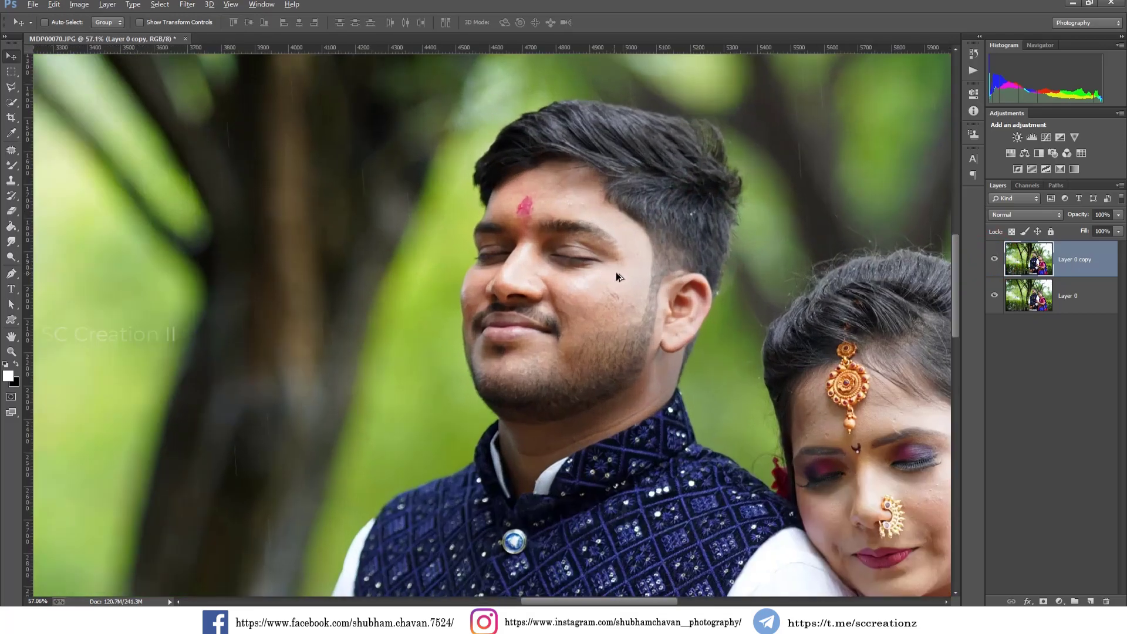
{"action": "scroll", "coordinate": [616, 271], "scroll_direction": "up", "scroll_amount": 2}
{"action": "scroll", "coordinate": [606, 295], "scroll_direction": "up", "scroll_amount": 1}
{"action": "scroll", "coordinate": [606, 295], "scroll_direction": "up", "scroll_amount": 1}
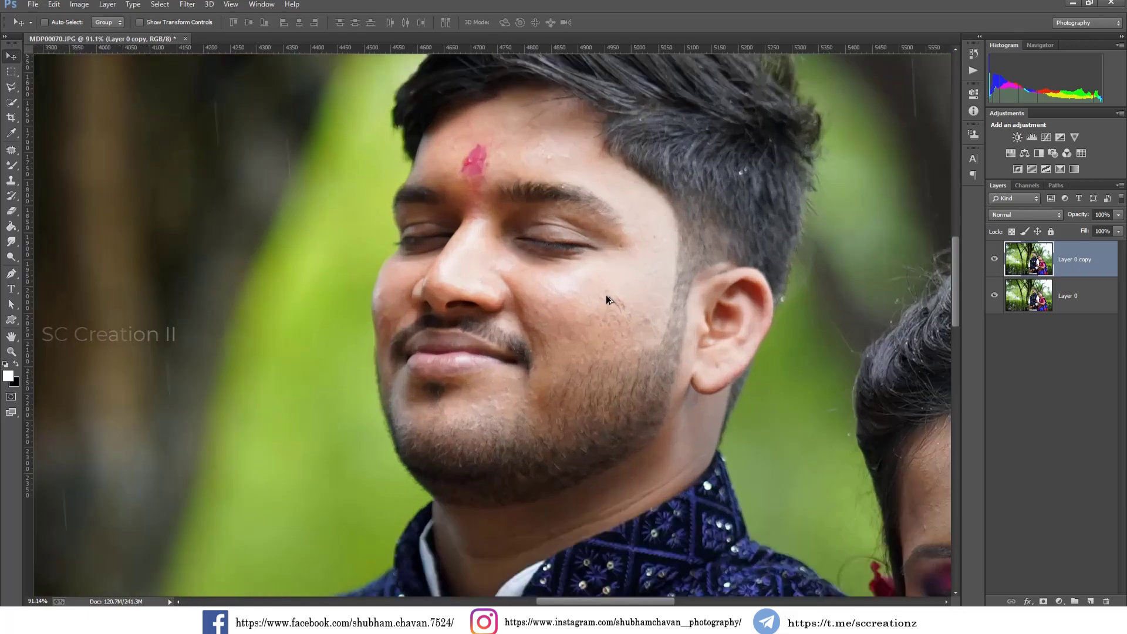
{"action": "right_click", "coordinate": [16, 150]}
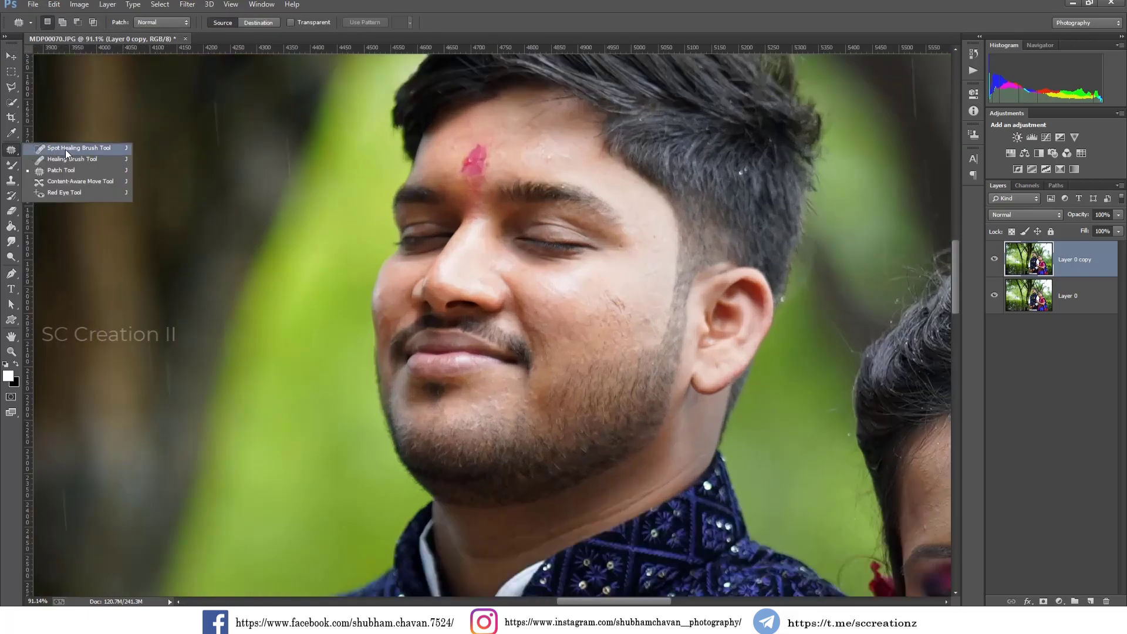
{"action": "left_click", "coordinate": [66, 149]}
{"action": "scroll", "coordinate": [70, 149], "scroll_direction": "up", "scroll_amount": 1}
{"action": "scroll", "coordinate": [621, 321], "scroll_direction": "up", "scroll_amount": 1}
{"action": "right_click", "coordinate": [630, 318]}
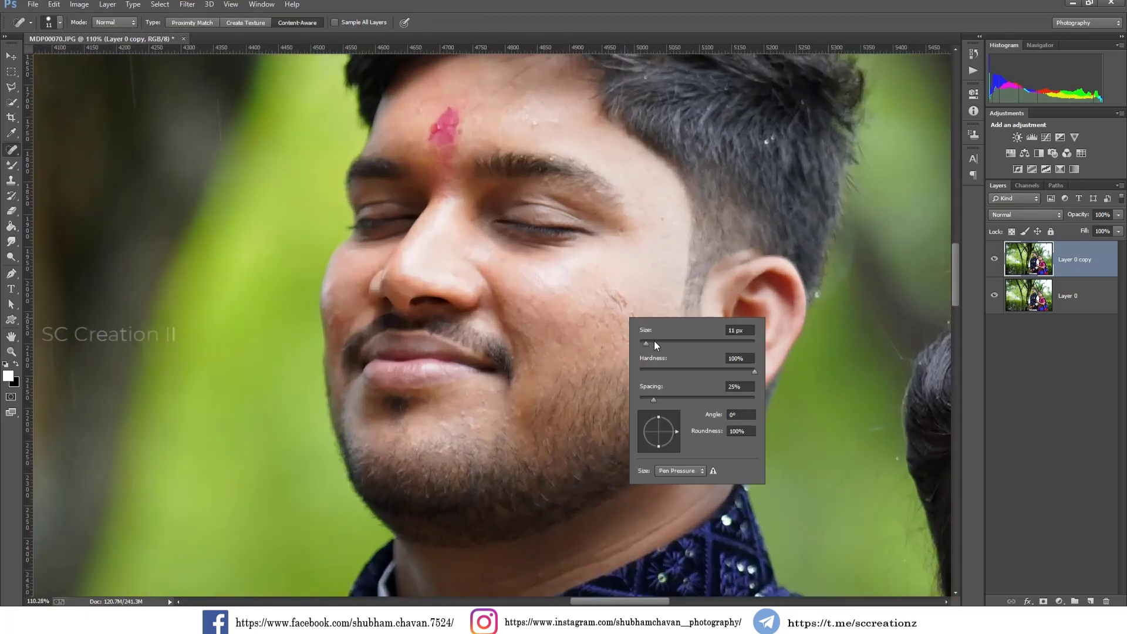
{"action": "mouse_move", "coordinate": [649, 343]}
{"action": "left_mouse_down"}
{"action": "mouse_move", "coordinate": [632, 314]}
{"action": "mouse_move", "coordinate": [605, 309]}
{"action": "mouse_move", "coordinate": [599, 346]}
{"action": "mouse_move", "coordinate": [578, 324]}
{"action": "mouse_move", "coordinate": [612, 322]}
{"action": "left_mouse_up"}
{"action": "left_click", "coordinate": [607, 290]}
Step: Heal the dark marks on the groom's cheek and the first forehead blemishes
{"action": "left_click", "coordinate": [652, 321]}
{"action": "left_click", "coordinate": [629, 316]}
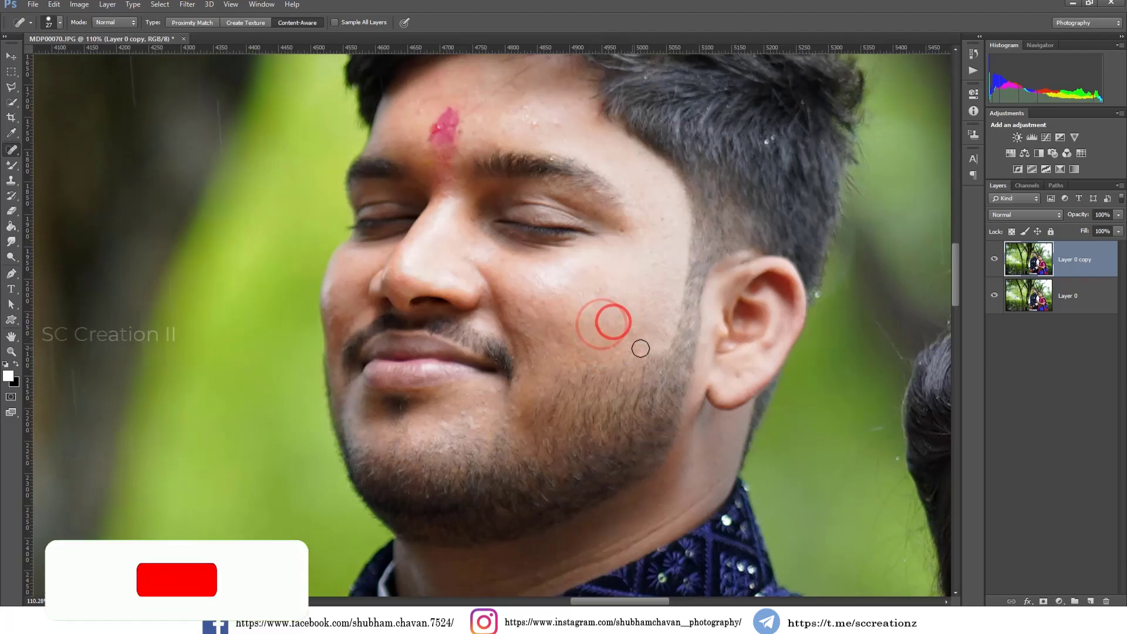
{"action": "scroll", "coordinate": [634, 330], "scroll_direction": "up", "scroll_amount": 2}
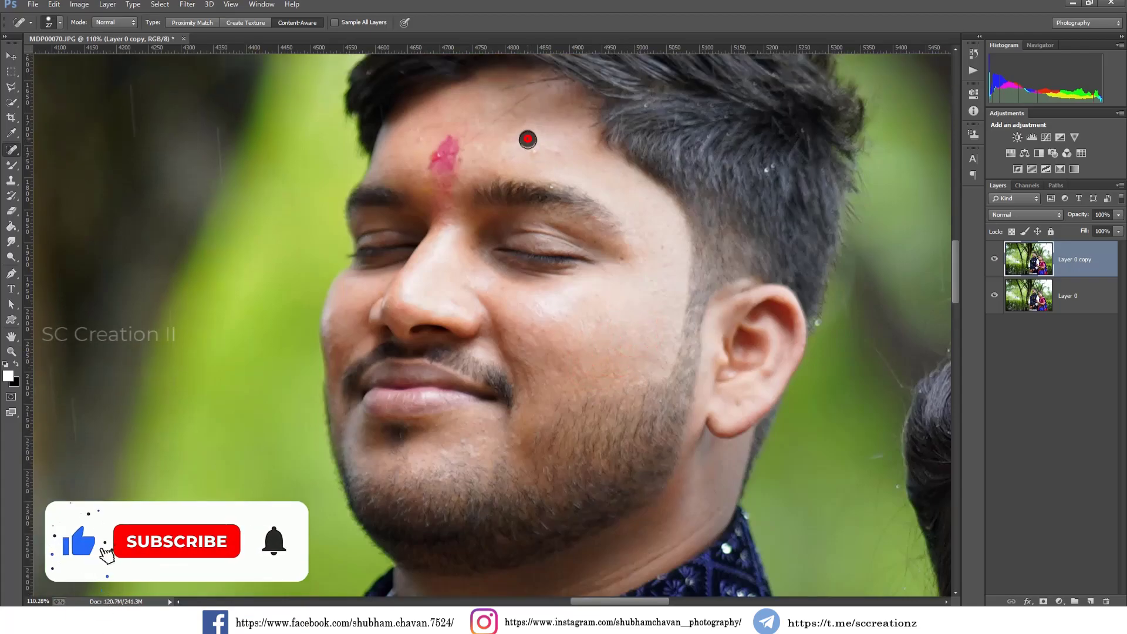
{"action": "left_click", "coordinate": [528, 140]}
{"action": "left_click", "coordinate": [524, 151]}
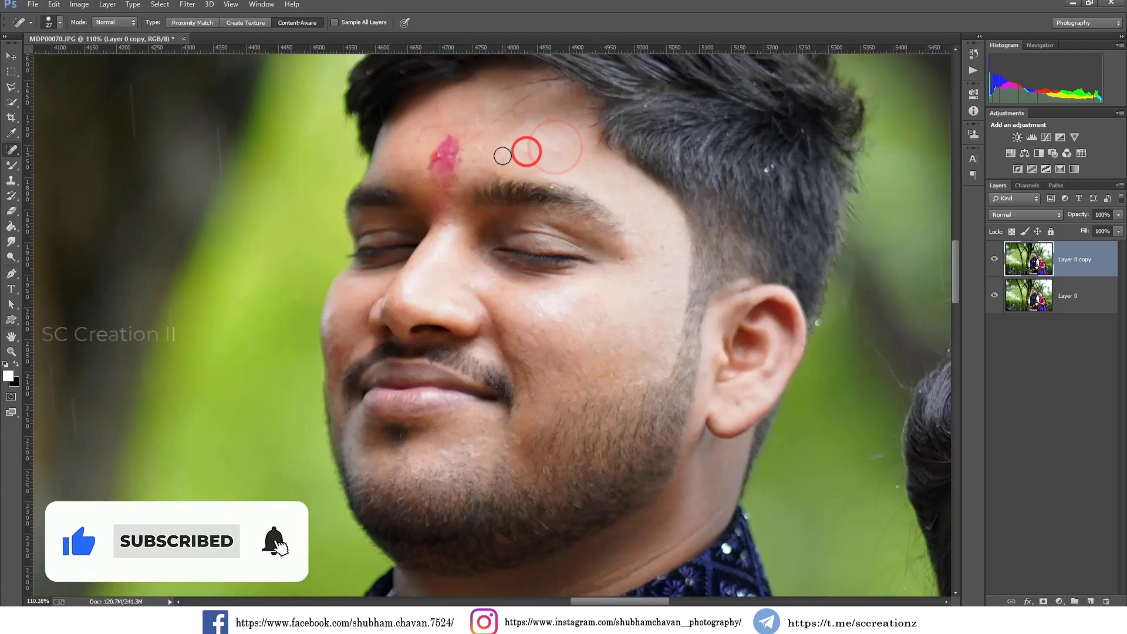
{"action": "left_click", "coordinate": [503, 156]}
{"action": "left_click", "coordinate": [546, 147]}
Step: Heal the remaining forehead spots and clean up the smudge around the tilak
{"action": "left_click", "coordinate": [536, 157]}
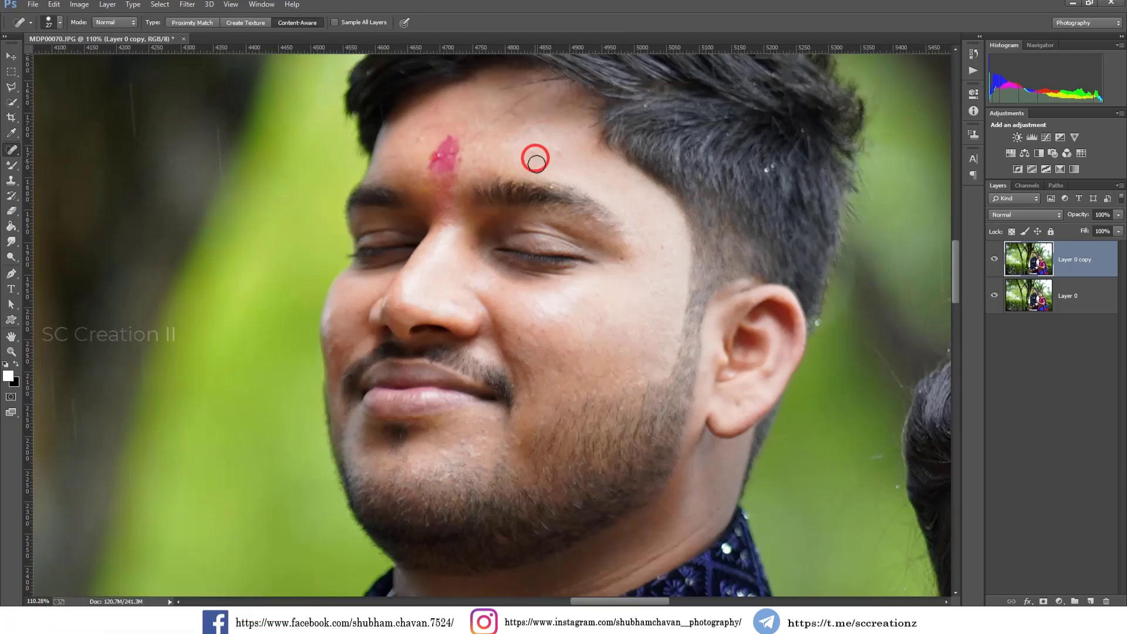
{"action": "left_click", "coordinate": [528, 146]}
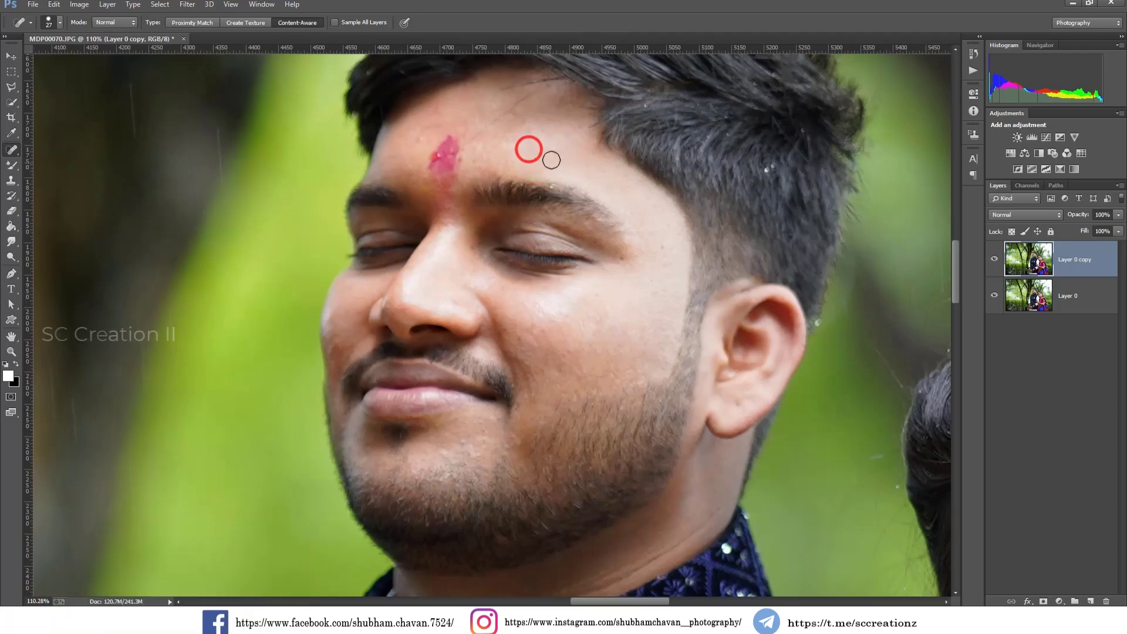
{"action": "left_click", "coordinate": [513, 144]}
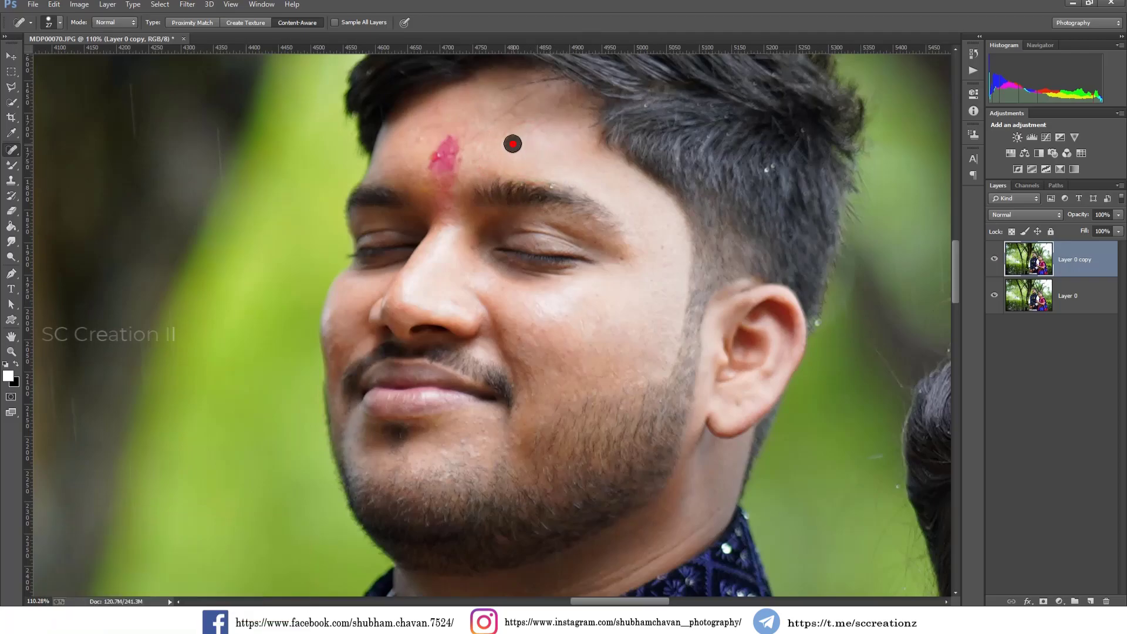
{"action": "left_click", "coordinate": [417, 139]}
{"action": "left_click", "coordinate": [430, 115]}
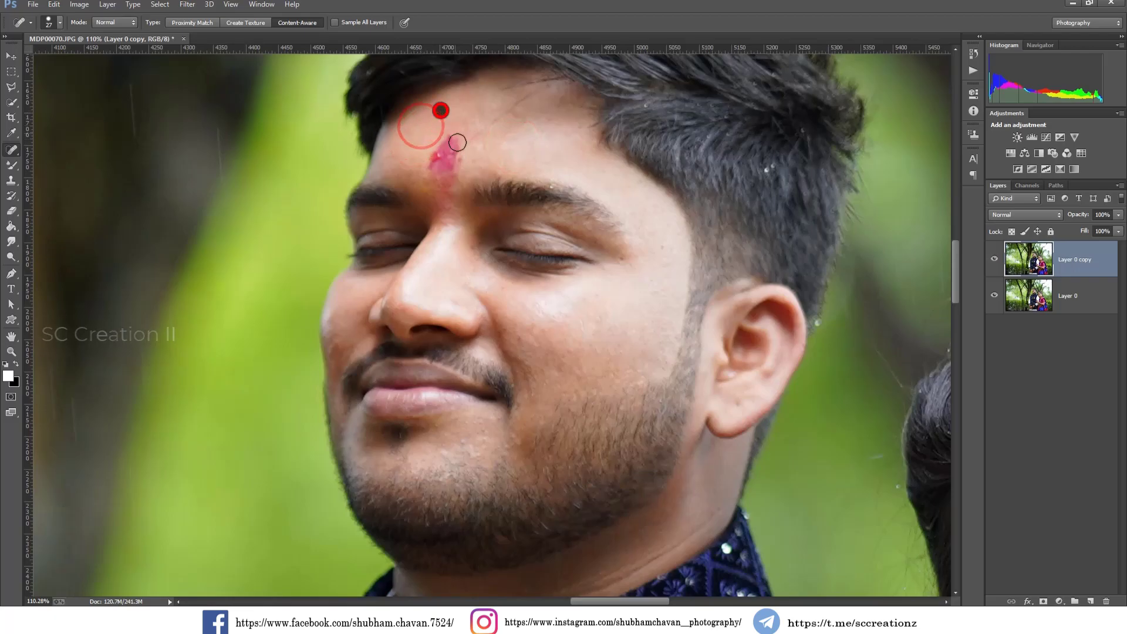
{"action": "left_click", "coordinate": [467, 159]}
{"action": "left_click_drag", "start_coordinate": [452, 153], "coordinate": [523, 102]}
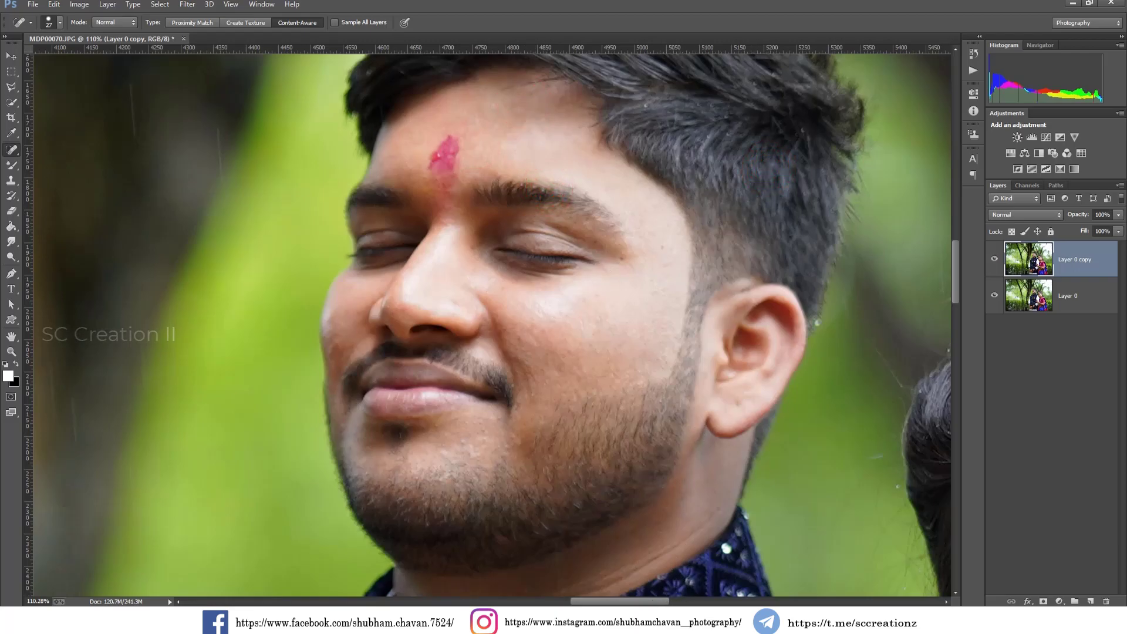
Step: Move to the bride's face and heal a blemish on her forehead
{"action": "left_click_drag", "start_coordinate": [640, 603], "coordinate": [707, 603]}
{"action": "scroll", "coordinate": [587, 531], "scroll_direction": "down", "scroll_amount": 1}
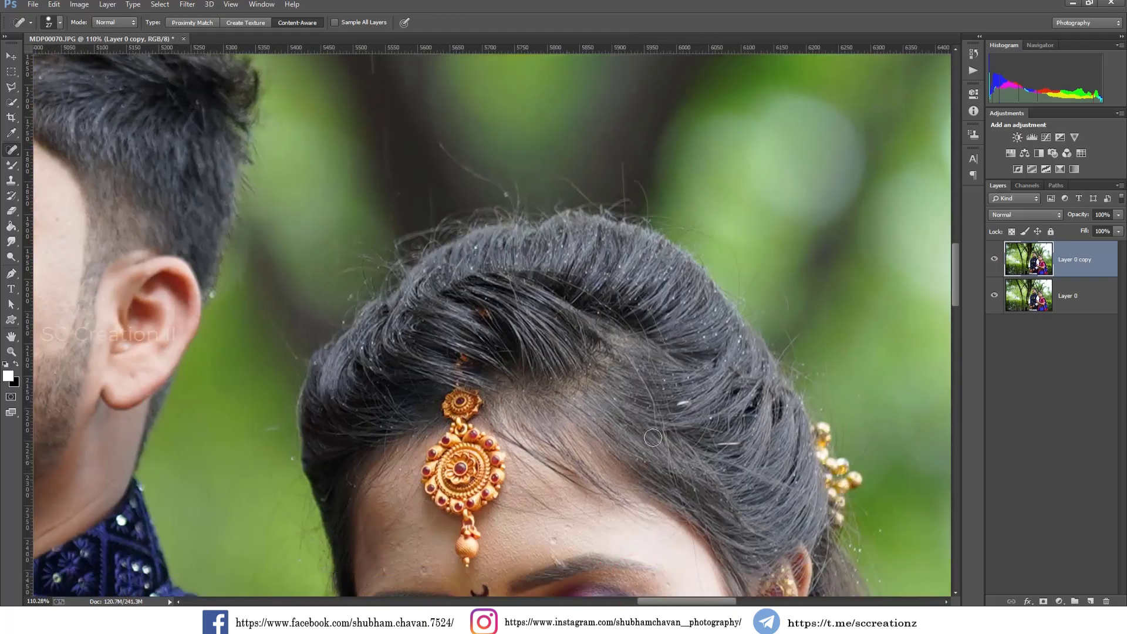
{"action": "scroll", "coordinate": [654, 435], "scroll_direction": "down", "scroll_amount": 1}
{"action": "scroll", "coordinate": [650, 433], "scroll_direction": "down", "scroll_amount": 1}
{"action": "scroll", "coordinate": [645, 423], "scroll_direction": "down", "scroll_amount": 1}
{"action": "scroll", "coordinate": [641, 411], "scroll_direction": "down", "scroll_amount": 1}
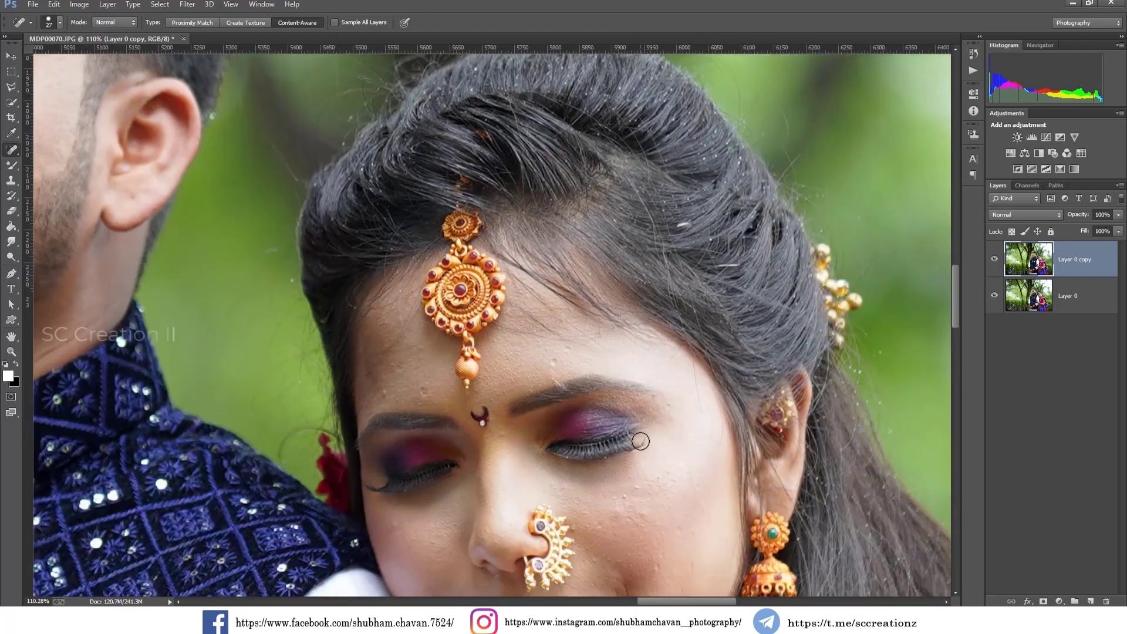
{"action": "scroll", "coordinate": [637, 395], "scroll_direction": "down", "scroll_amount": 1}
{"action": "scroll", "coordinate": [611, 352], "scroll_direction": "down", "scroll_amount": 1}
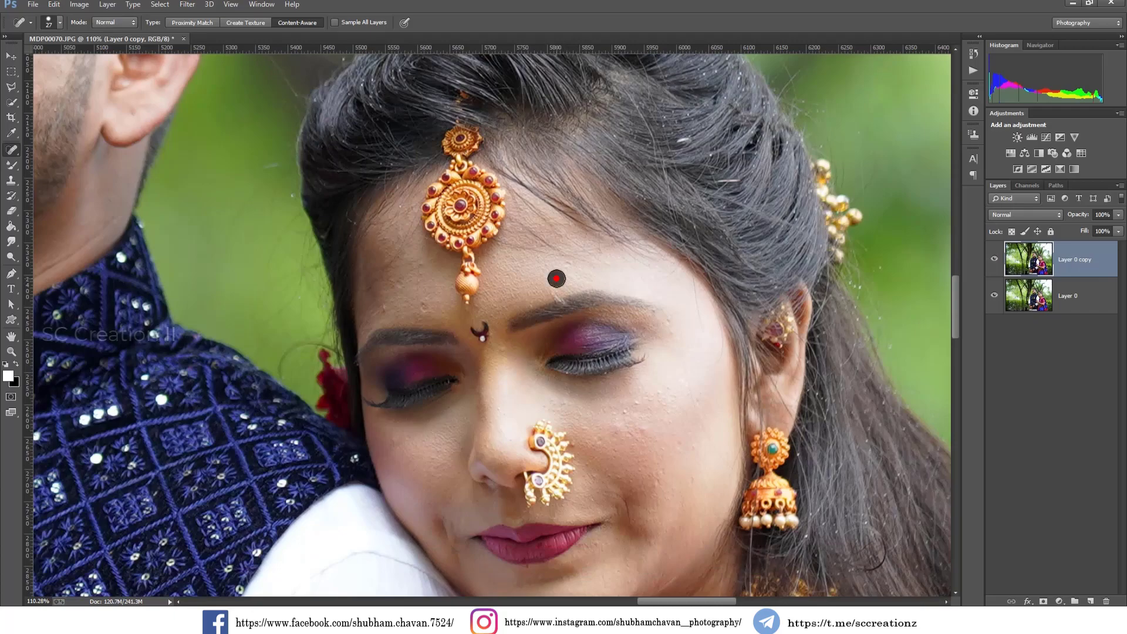
{"action": "left_click", "coordinate": [550, 271]}
{"action": "left_click_drag", "start_coordinate": [400, 283], "coordinate": [417, 258]}
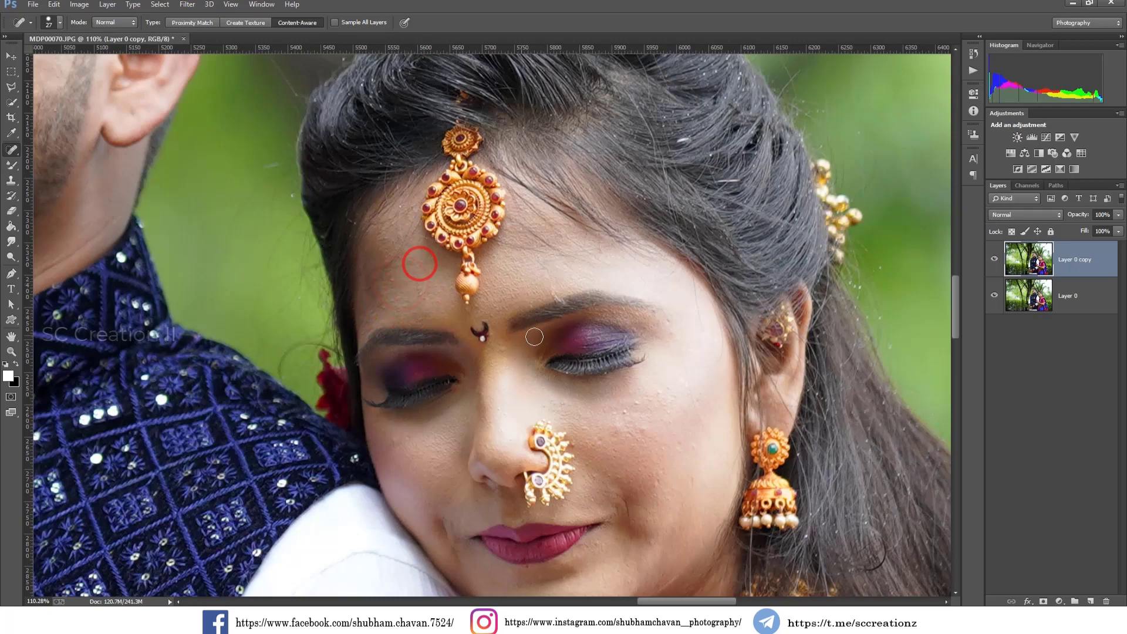
{"action": "scroll", "coordinate": [630, 346], "scroll_direction": "down", "scroll_amount": 2}
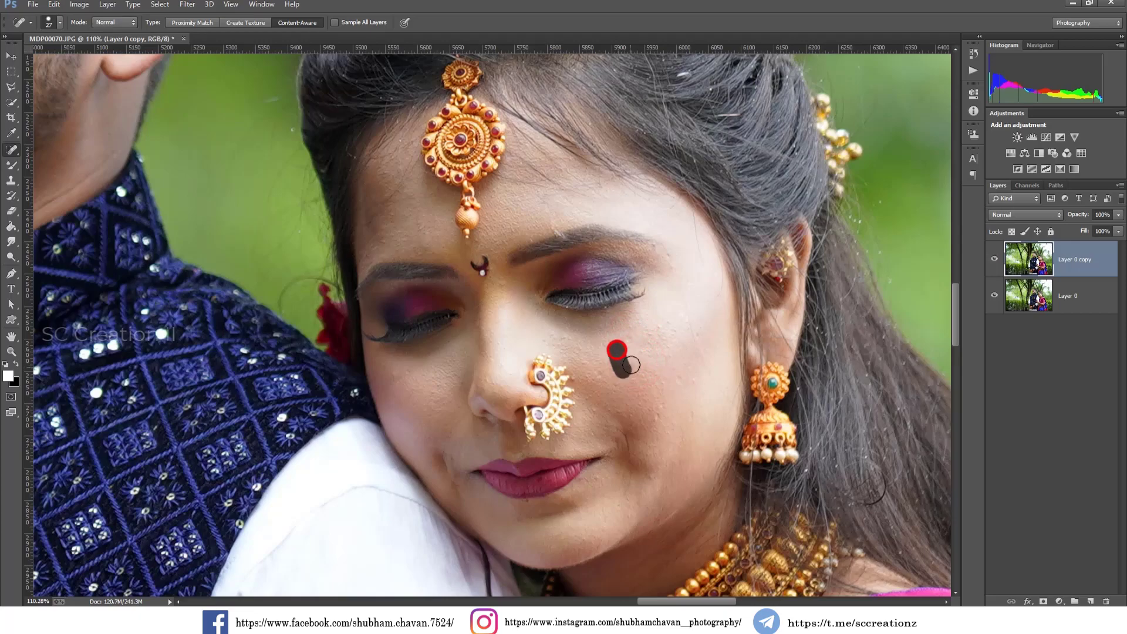
Step: Heal five small spots on the bride's cheek
{"action": "left_click", "coordinate": [659, 416]}
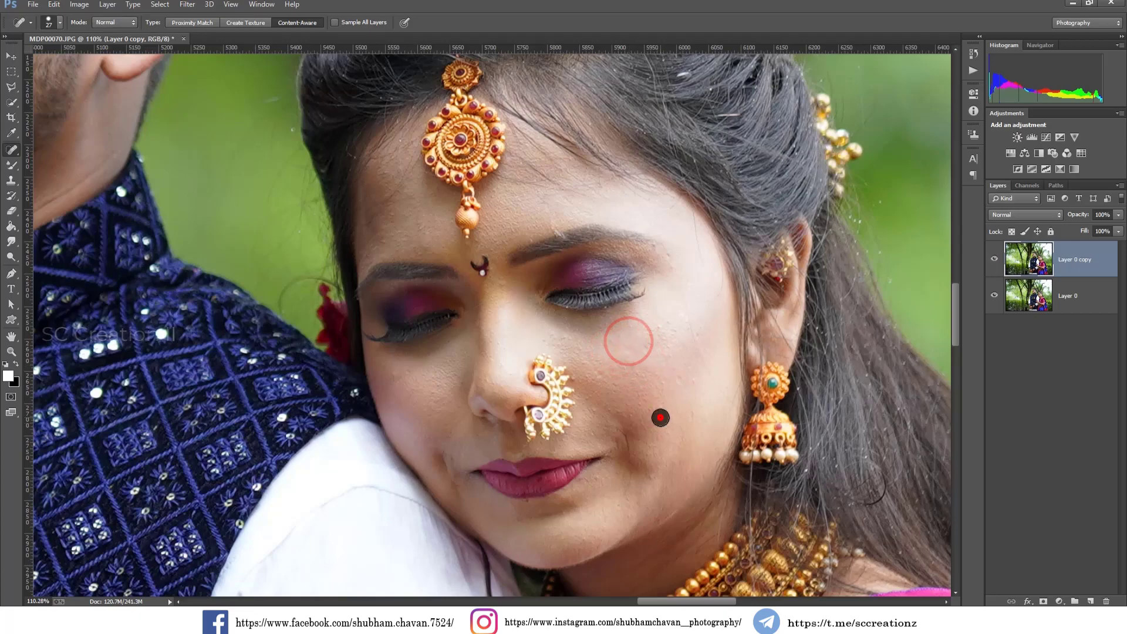
{"action": "left_click", "coordinate": [679, 381]}
{"action": "left_click", "coordinate": [691, 418]}
{"action": "left_click", "coordinate": [697, 335]}
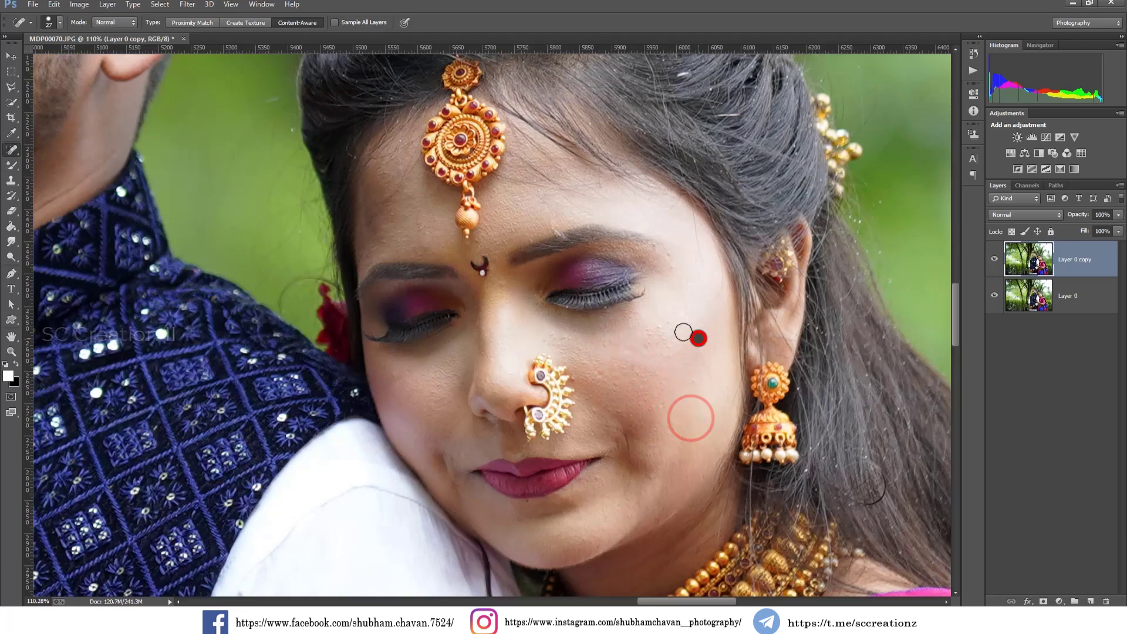
{"action": "left_click", "coordinate": [669, 322]}
{"action": "scroll", "coordinate": [625, 357], "scroll_direction": "down", "scroll_amount": 1}
{"action": "scroll", "coordinate": [630, 347], "scroll_direction": "down", "scroll_amount": 1}
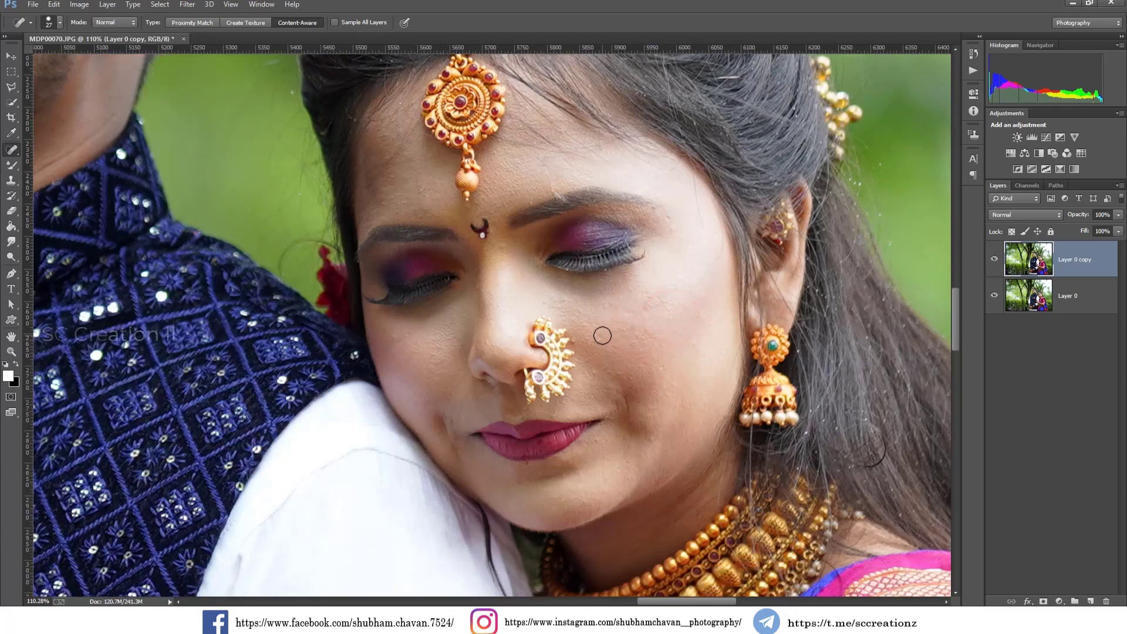
Step: Heal the spots beside her nose and cheek, then toggle the copy to compare with the original
{"action": "left_click", "coordinate": [610, 345]}
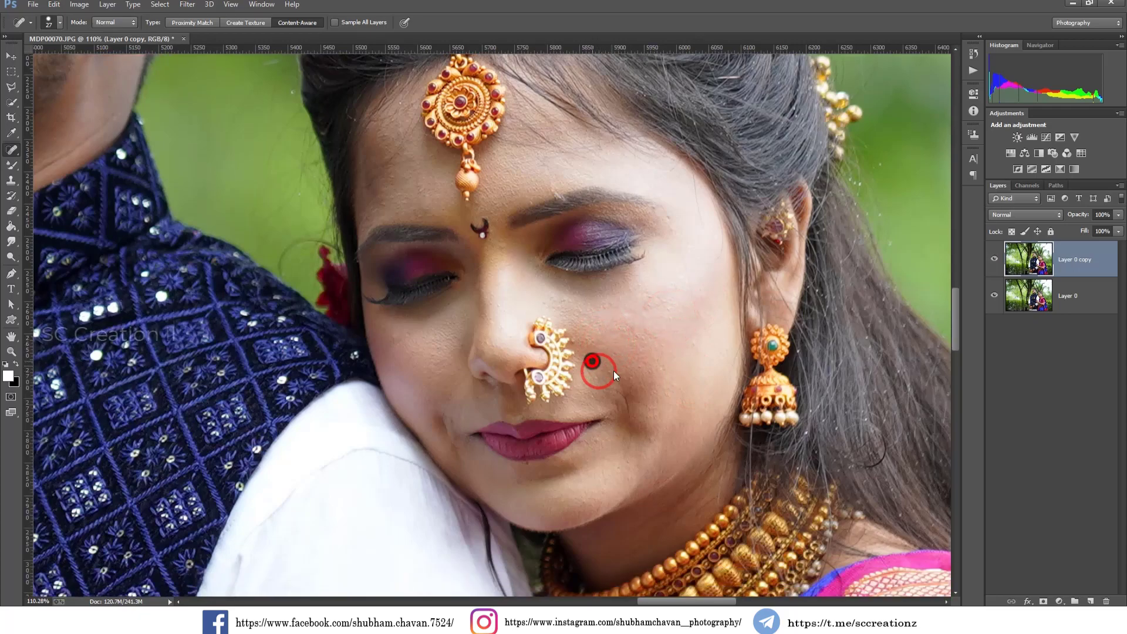
{"action": "left_click", "coordinate": [658, 365]}
{"action": "left_click", "coordinate": [690, 345]}
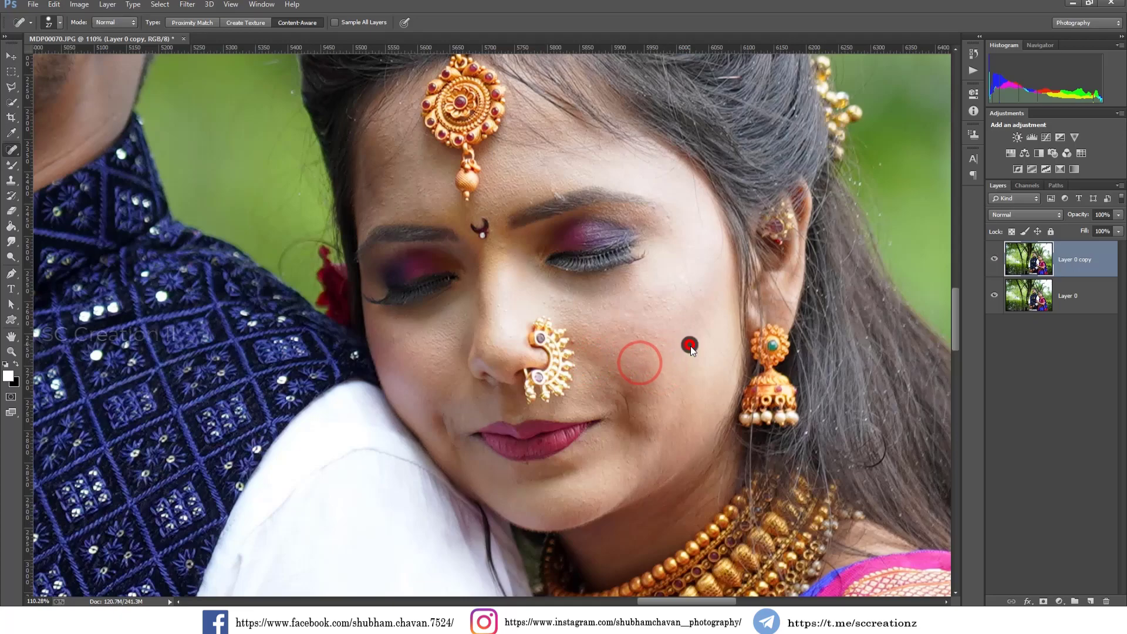
{"action": "left_click", "coordinate": [625, 323]}
{"action": "left_click", "coordinate": [646, 309]}
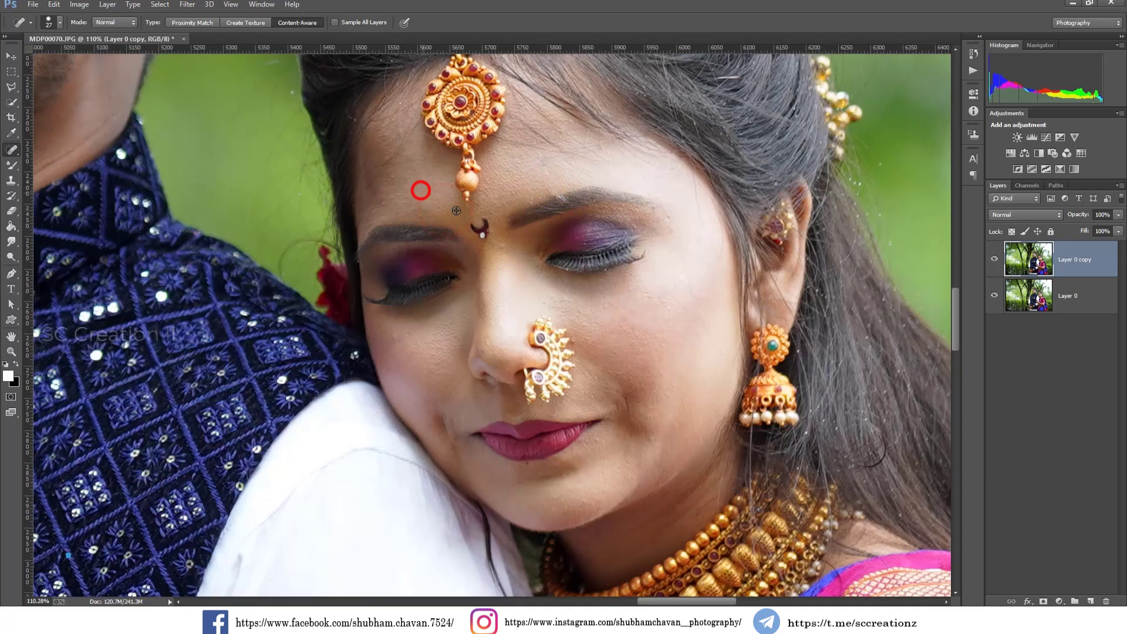
{"action": "scroll", "coordinate": [456, 210], "scroll_direction": "down", "scroll_amount": 5}
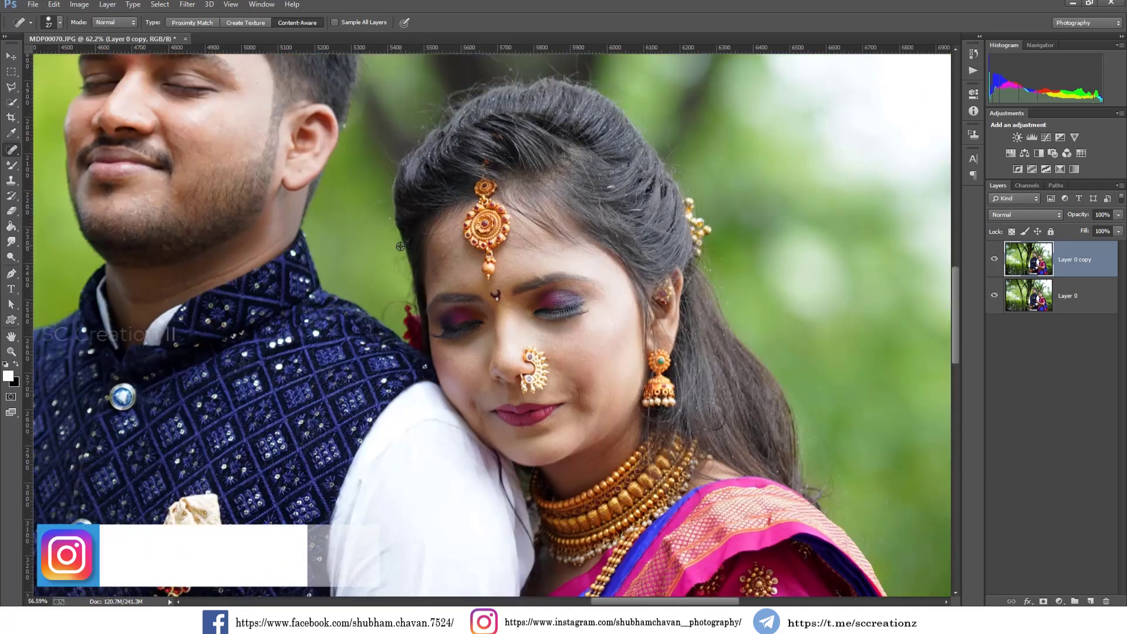
{"action": "scroll", "coordinate": [401, 246], "scroll_direction": "down", "scroll_amount": 2}
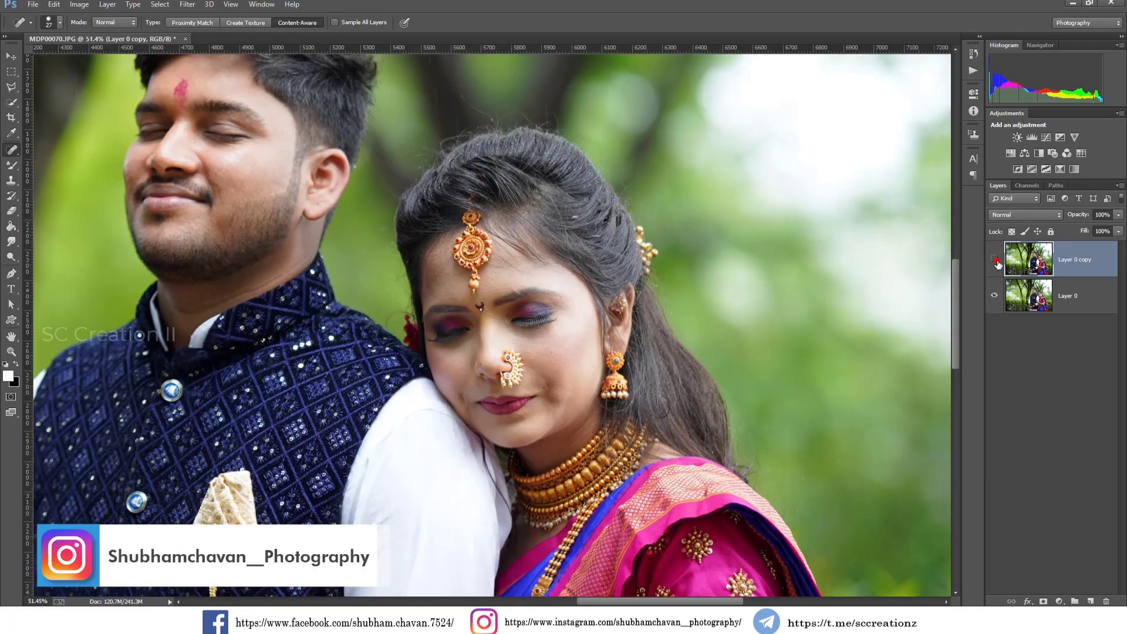
{"action": "left_click", "coordinate": [996, 261]}
{"action": "left_click", "coordinate": [996, 261]}
Step: Launch Imagenomic Portraiture and sample the man's cheek to define the skin mask
{"action": "left_click", "coordinate": [188, 5]}
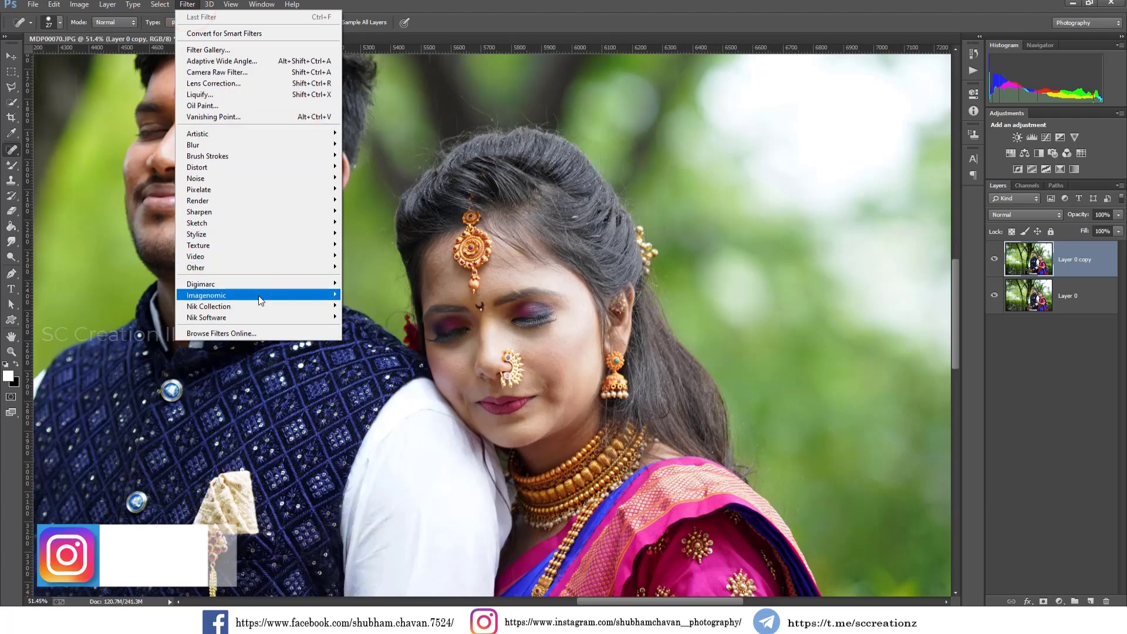
{"action": "mouse_move", "coordinate": [207, 295]}
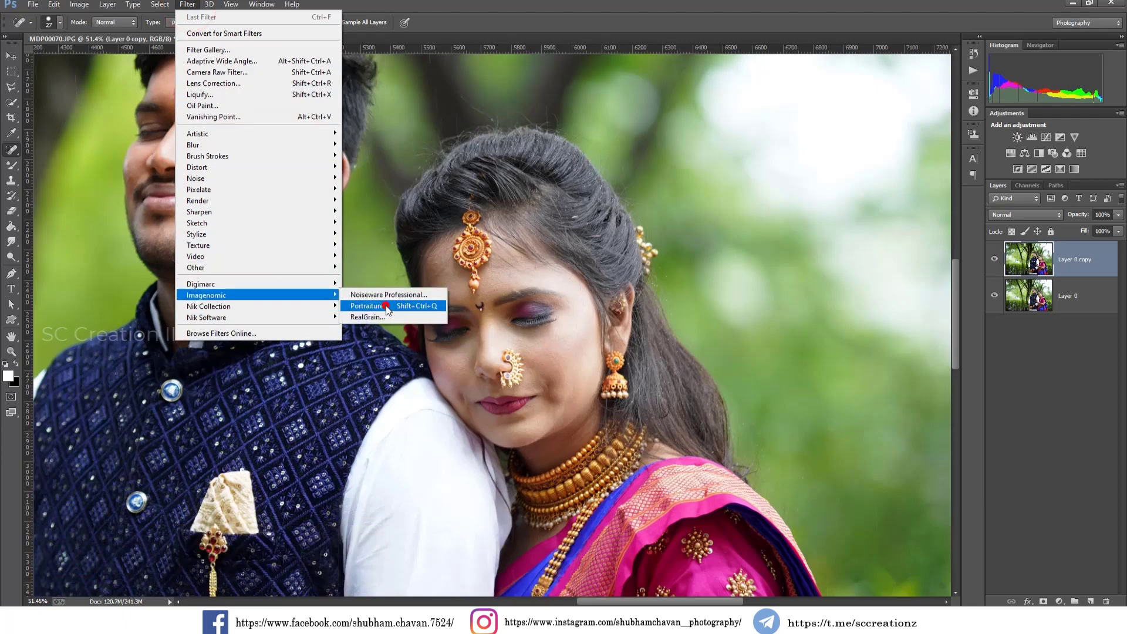
{"action": "left_click", "coordinate": [384, 306]}
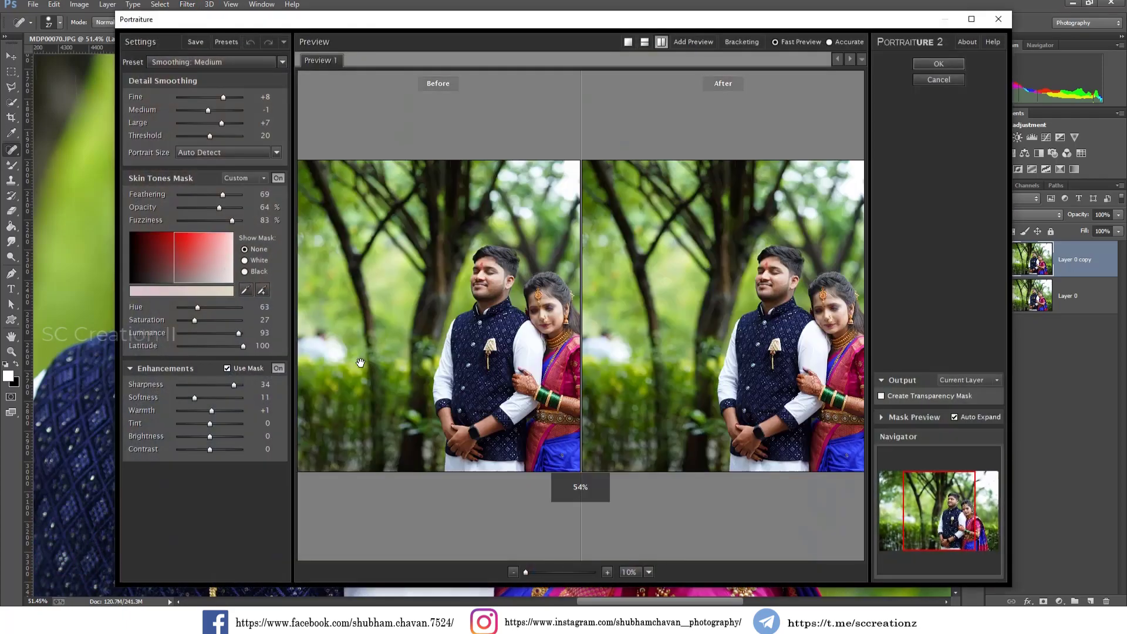
{"action": "left_click", "coordinate": [263, 290]}
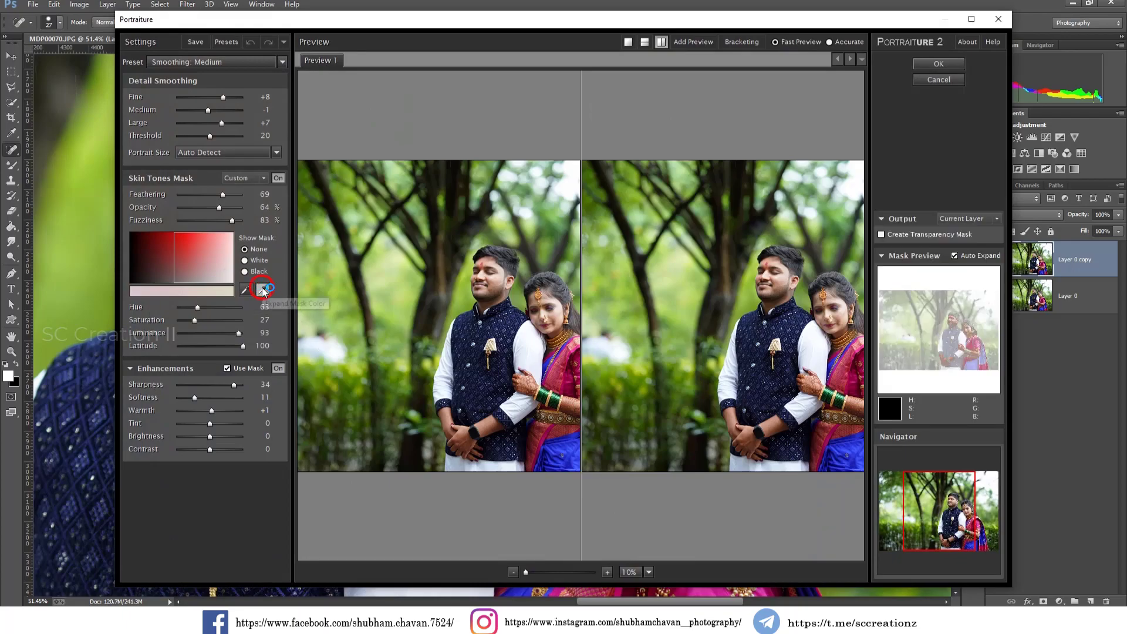
{"action": "scroll", "coordinate": [799, 277], "scroll_direction": "up", "scroll_amount": 3}
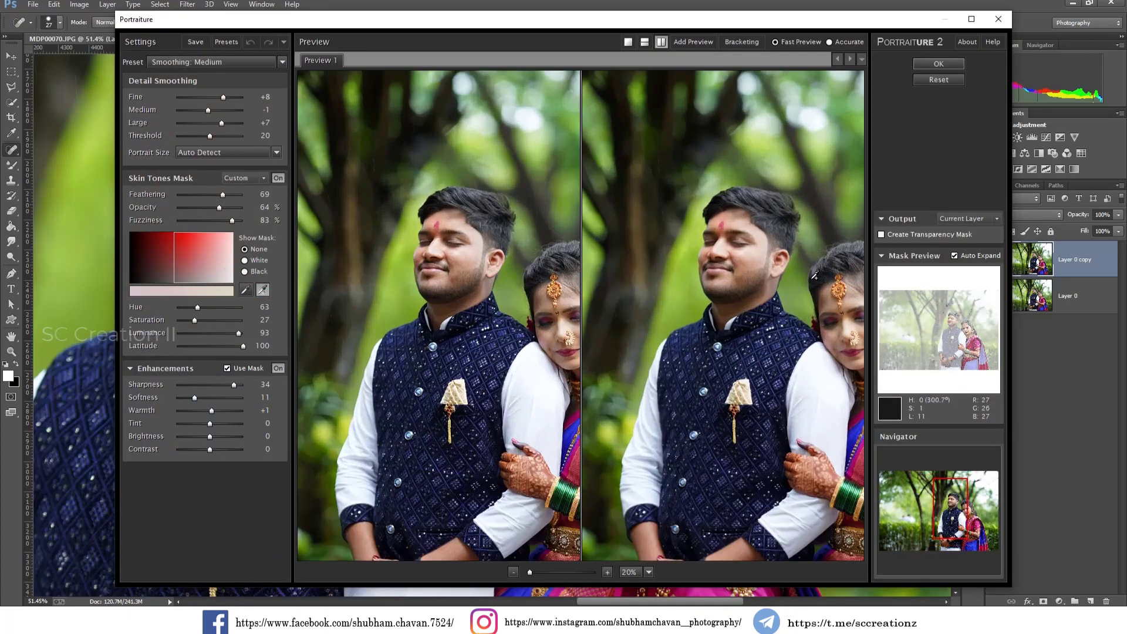
{"action": "left_click", "coordinate": [731, 249]}
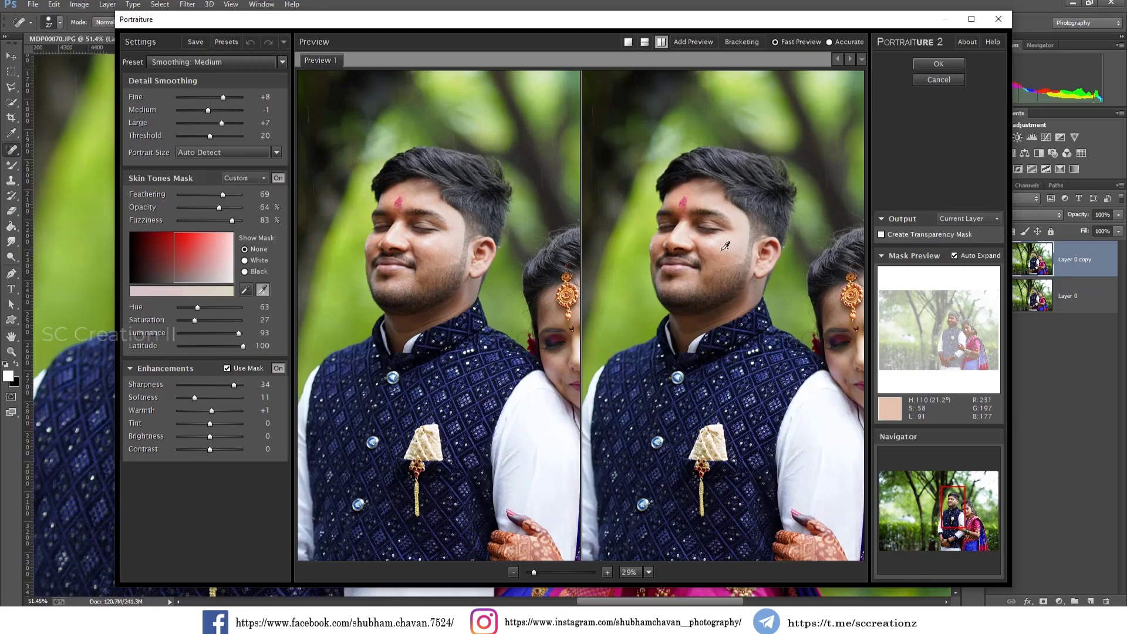
{"action": "left_click", "coordinate": [723, 249]}
{"action": "left_click", "coordinate": [721, 246]}
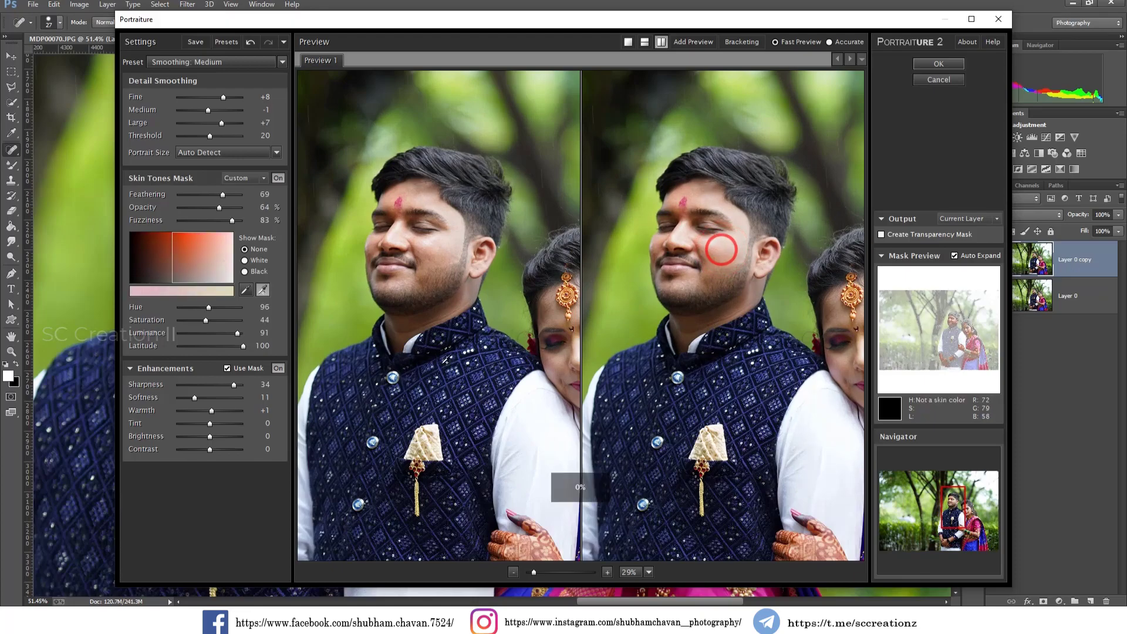
{"action": "left_click", "coordinate": [263, 290]}
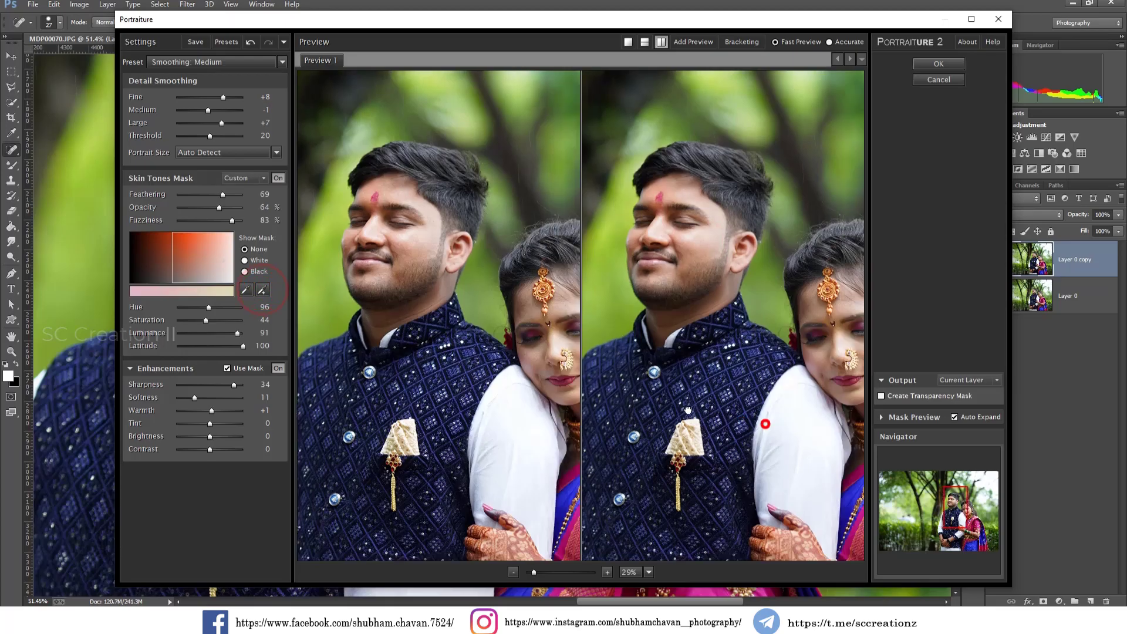
Step: Check the smoothing on the bride's face in the preview and apply it
{"action": "left_click_drag", "start_coordinate": [793, 438], "coordinate": [624, 391]}
{"action": "scroll", "coordinate": [772, 335], "scroll_direction": "up", "scroll_amount": 1}
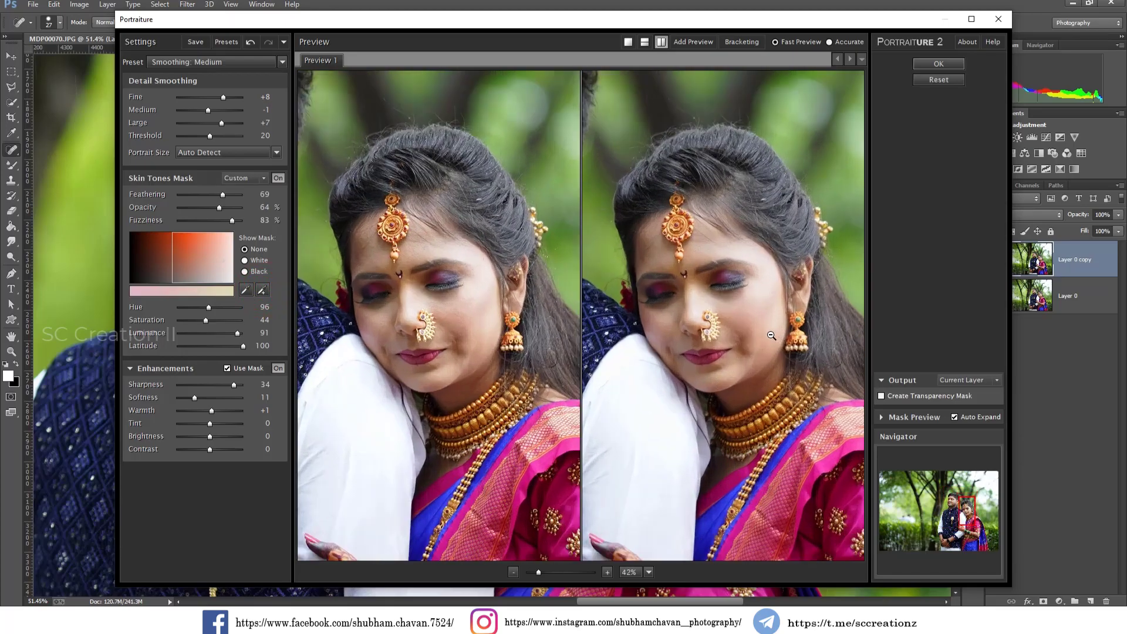
{"action": "scroll", "coordinate": [771, 336], "scroll_direction": "up", "scroll_amount": 2}
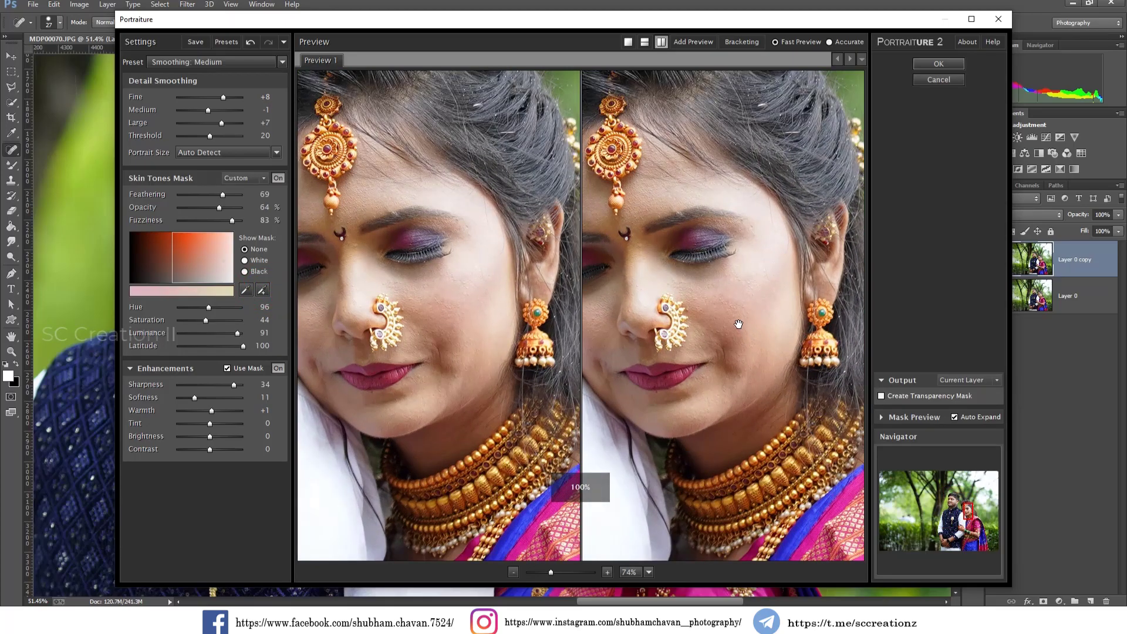
{"action": "left_click_drag", "start_coordinate": [727, 317], "coordinate": [751, 323]}
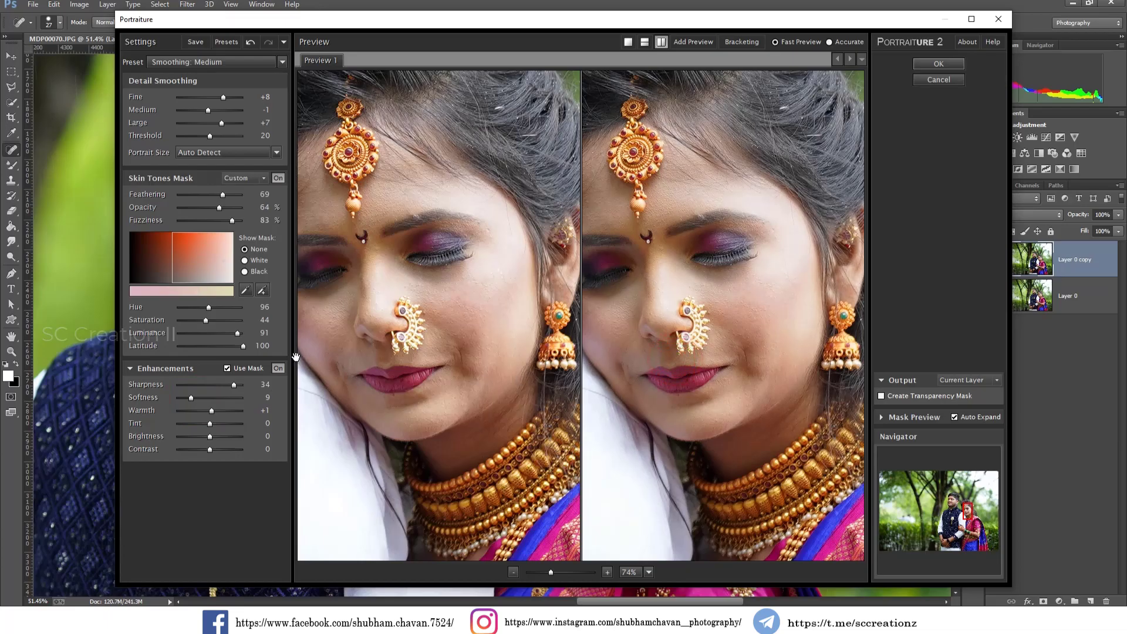
{"action": "left_click", "coordinate": [937, 66]}
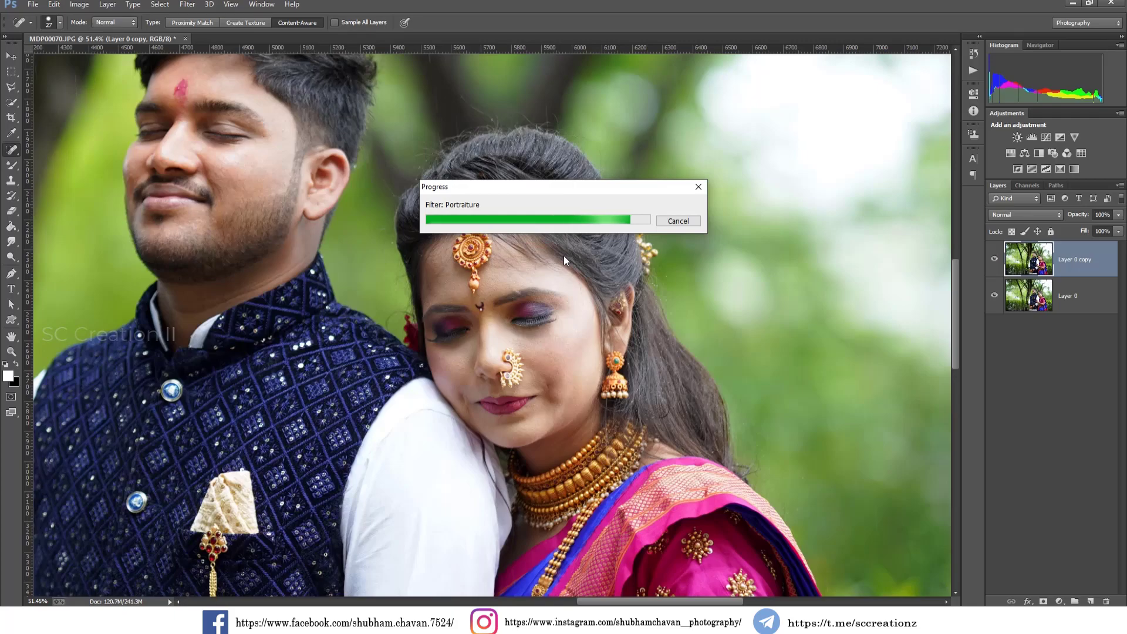
Step: Switch to the Eraser Tool with a soft 0%-hardness brush
{"action": "scroll", "coordinate": [538, 305], "scroll_direction": "down", "scroll_amount": 1, "text": "alt"}
{"action": "scroll", "coordinate": [539, 306], "scroll_direction": "down", "scroll_amount": 1, "text": "alt"}
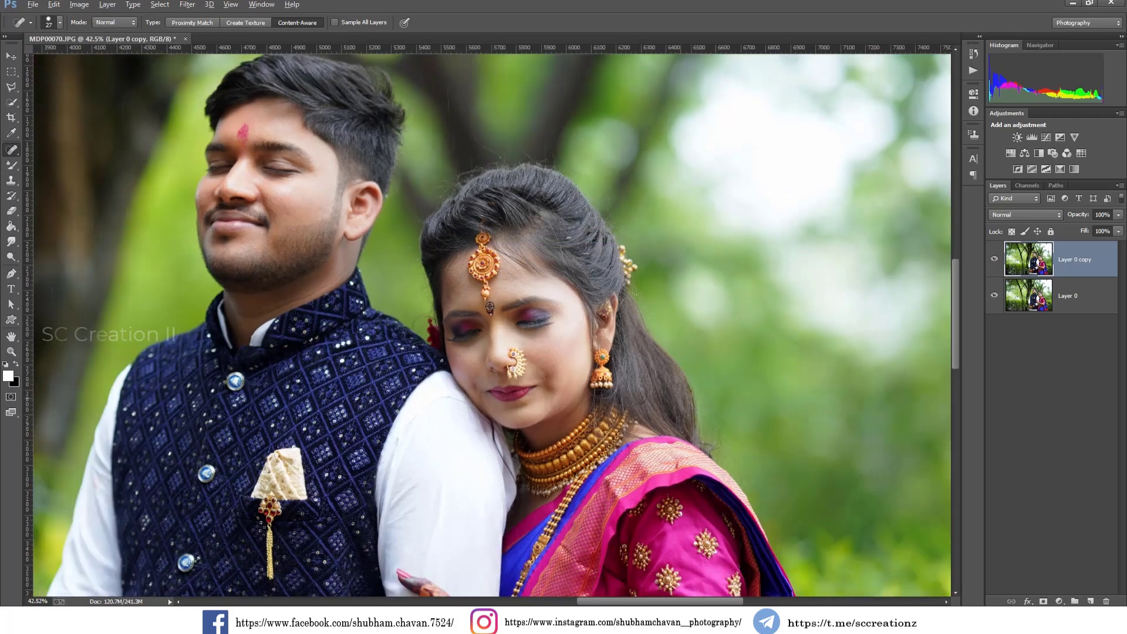
{"action": "scroll", "coordinate": [577, 399], "scroll_direction": "up", "scroll_amount": 2, "text": "alt"}
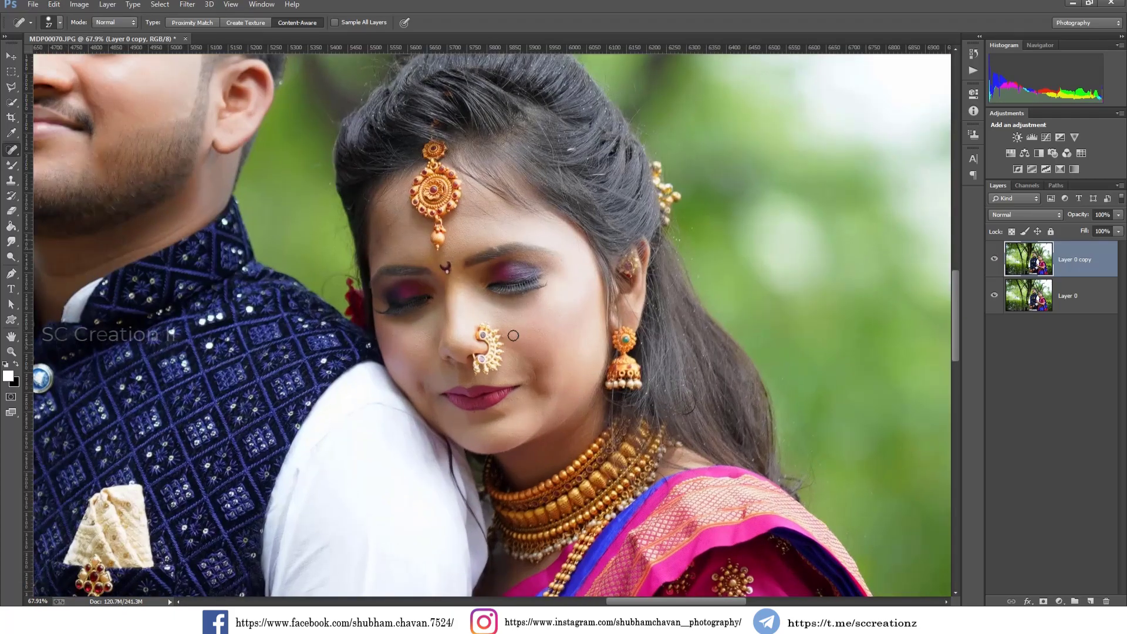
{"action": "scroll", "coordinate": [67, 188], "scroll_direction": "up", "scroll_amount": 1}
{"action": "right_click", "coordinate": [12, 210]}
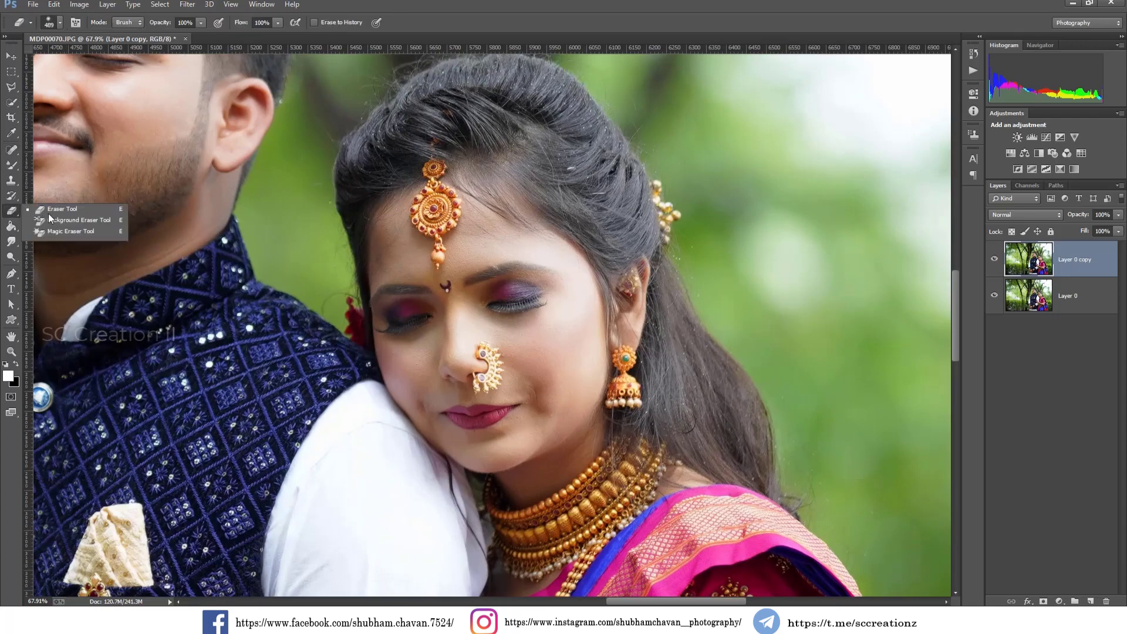
{"action": "left_click", "coordinate": [61, 212]}
{"action": "scroll", "coordinate": [464, 300], "scroll_direction": "up", "scroll_amount": 1, "text": "alt"}
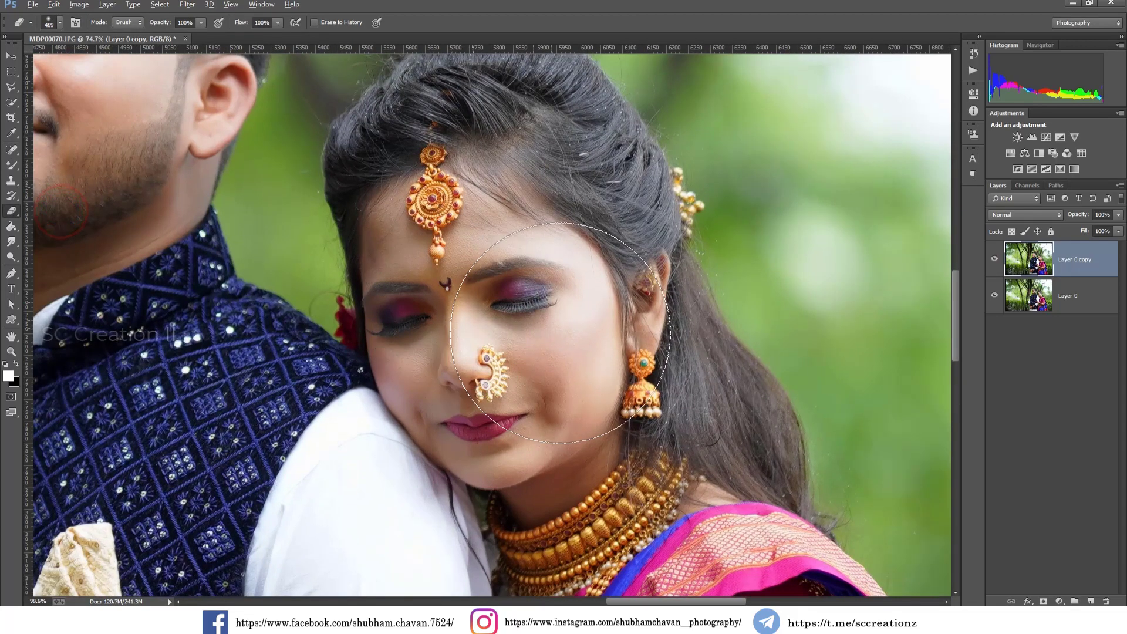
{"action": "scroll", "coordinate": [464, 300], "scroll_direction": "up", "scroll_amount": 1, "text": "alt"}
{"action": "right_click", "coordinate": [578, 341]}
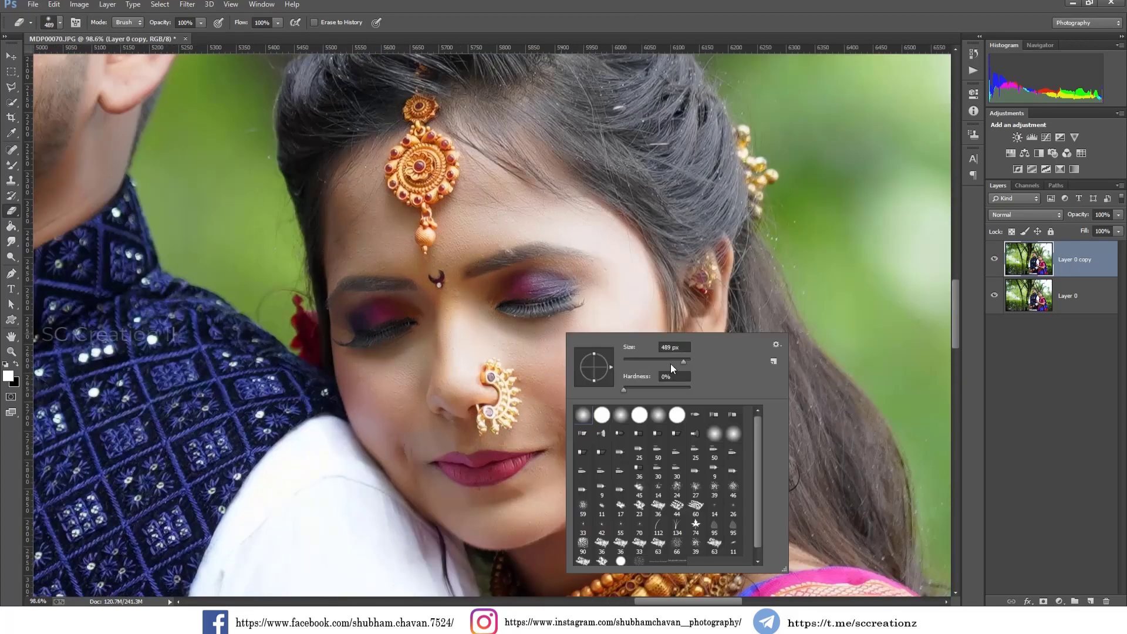
Step: Erase the smoothing from the bride's eyelids, eyes and lips
{"action": "left_click", "coordinate": [546, 299]}
{"action": "left_click_drag", "start_coordinate": [534, 303], "coordinate": [546, 299]}
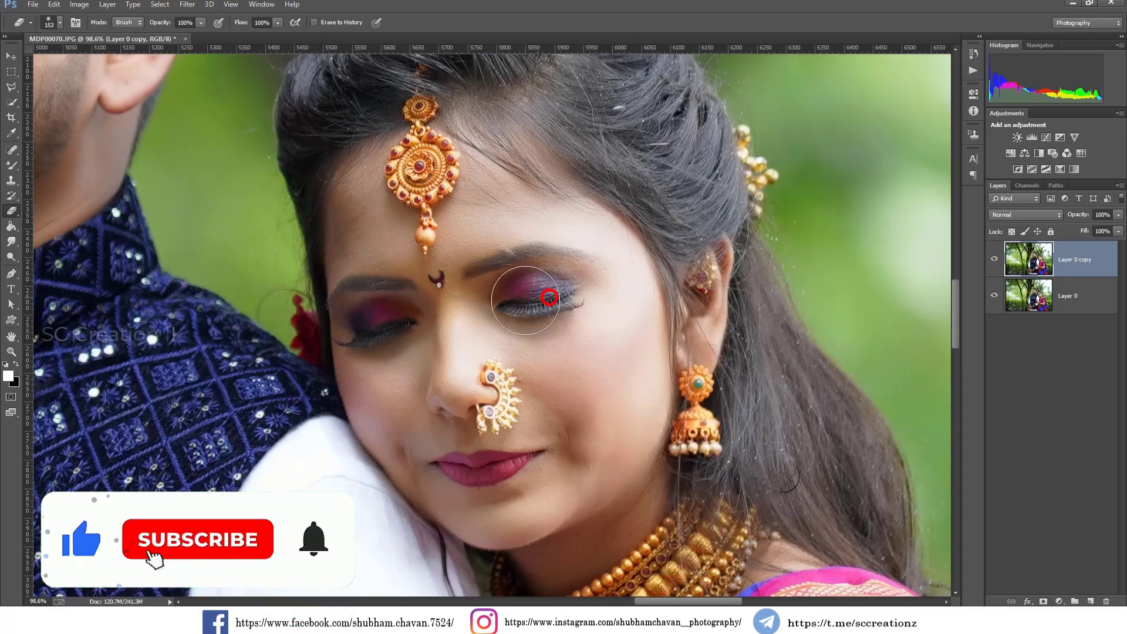
{"action": "left_click_drag", "start_coordinate": [380, 323], "coordinate": [356, 308]}
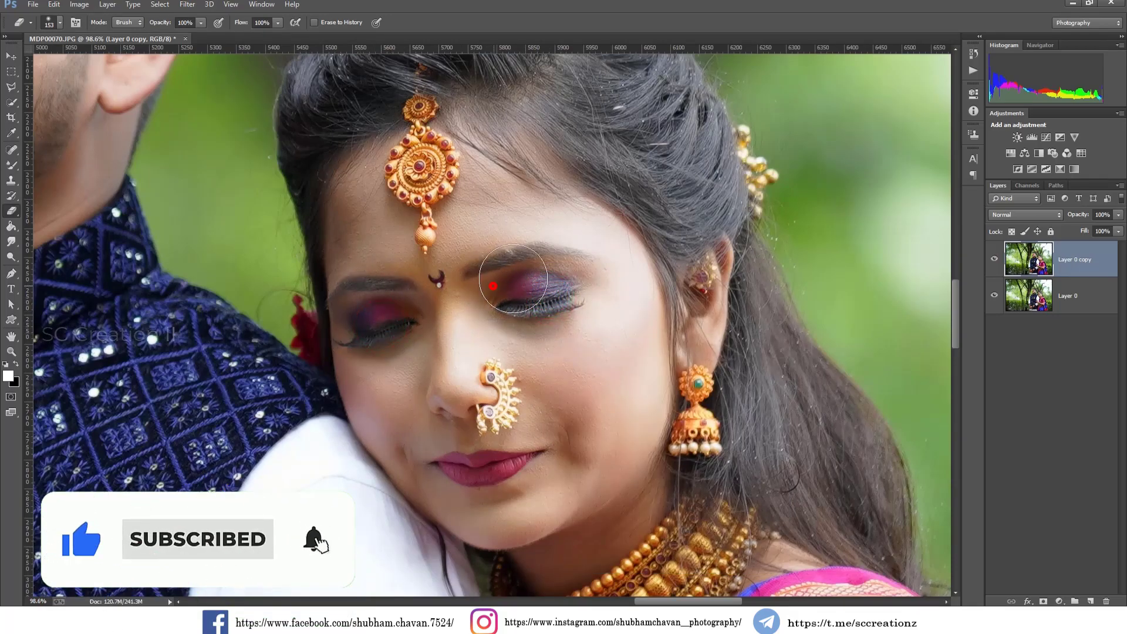
{"action": "mouse_move", "coordinate": [459, 473]}
{"action": "left_mouse_down"}
{"action": "mouse_move", "coordinate": [480, 470]}
{"action": "mouse_move", "coordinate": [499, 411]}
{"action": "mouse_move", "coordinate": [492, 375]}
{"action": "left_mouse_up"}
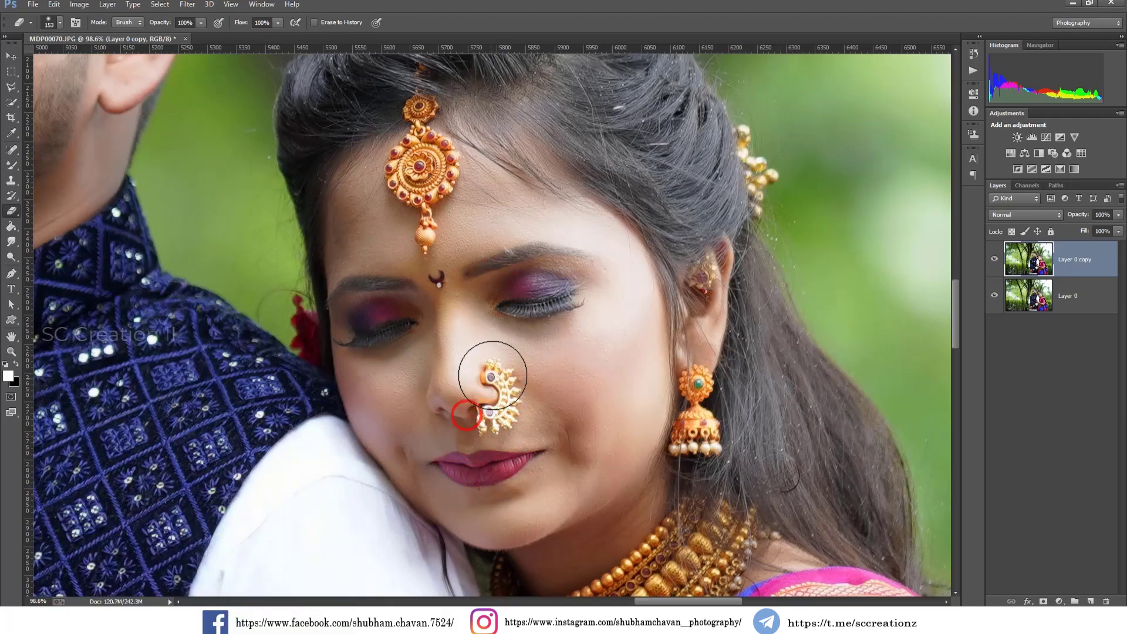
{"action": "right_click", "coordinate": [498, 273]}
{"action": "key", "text": "Return"}
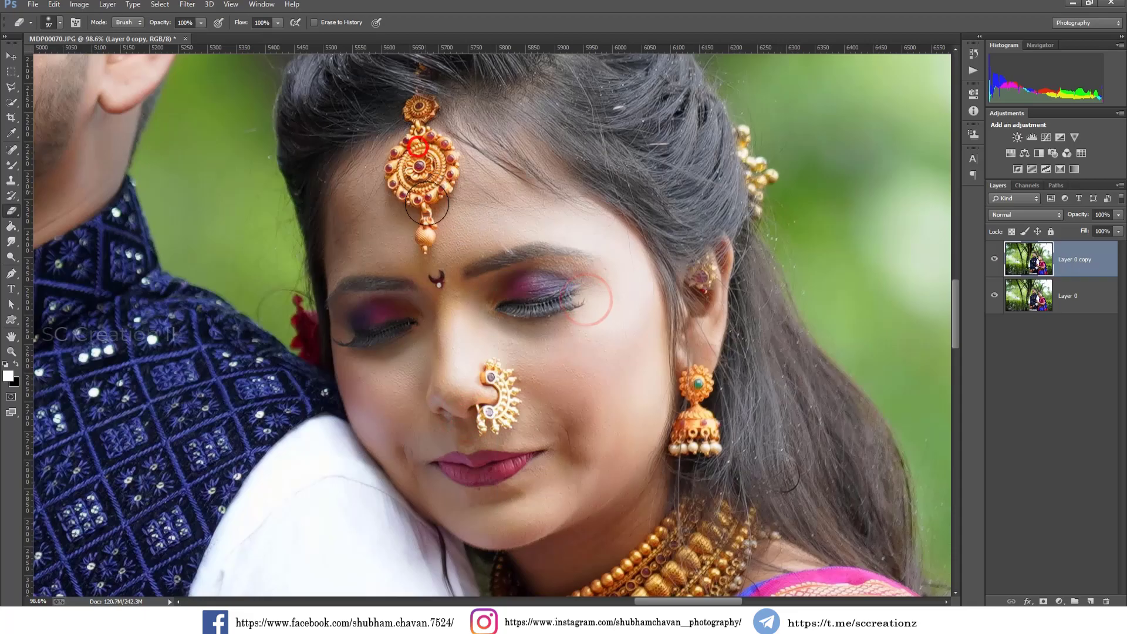
Step: Restore the original texture in the man's beard by erasing the smoothing there
{"action": "scroll", "coordinate": [438, 203], "scroll_direction": "down", "scroll_amount": 1}
{"action": "scroll", "coordinate": [438, 203], "scroll_direction": "down", "scroll_amount": 1}
{"action": "scroll", "coordinate": [437, 202], "scroll_direction": "down", "scroll_amount": 1}
{"action": "scroll", "coordinate": [167, 114], "scroll_direction": "up", "scroll_amount": 1}
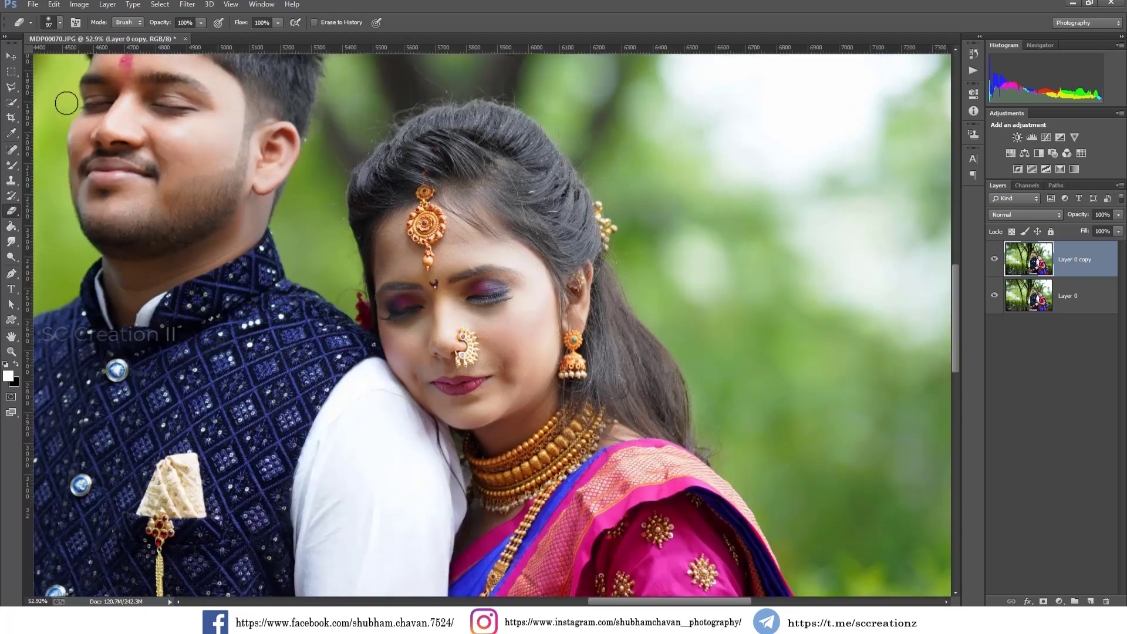
{"action": "scroll", "coordinate": [62, 101], "scroll_direction": "up", "scroll_amount": 1}
{"action": "scroll", "coordinate": [63, 101], "scroll_direction": "up", "scroll_amount": 1}
{"action": "scroll", "coordinate": [213, 128], "scroll_direction": "up", "scroll_amount": 1}
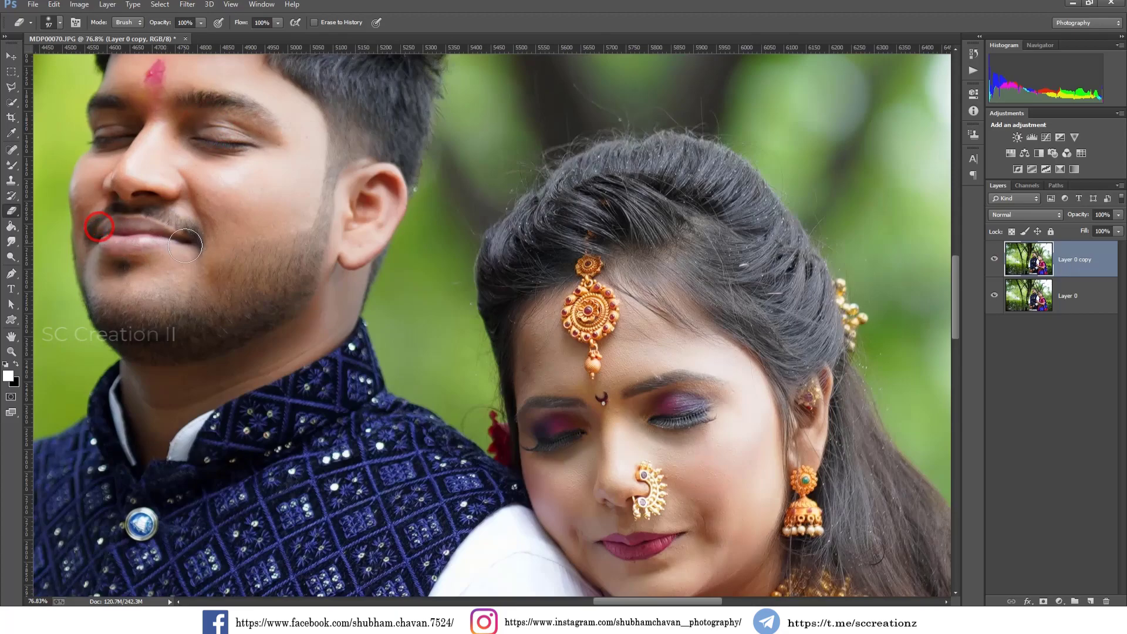
{"action": "left_click_drag", "start_coordinate": [274, 275], "coordinate": [271, 298]}
Step: Enlarge the eraser to about 191 px and erase the smoothing from the hair
{"action": "scroll", "coordinate": [340, 173], "scroll_direction": "up", "scroll_amount": 1}
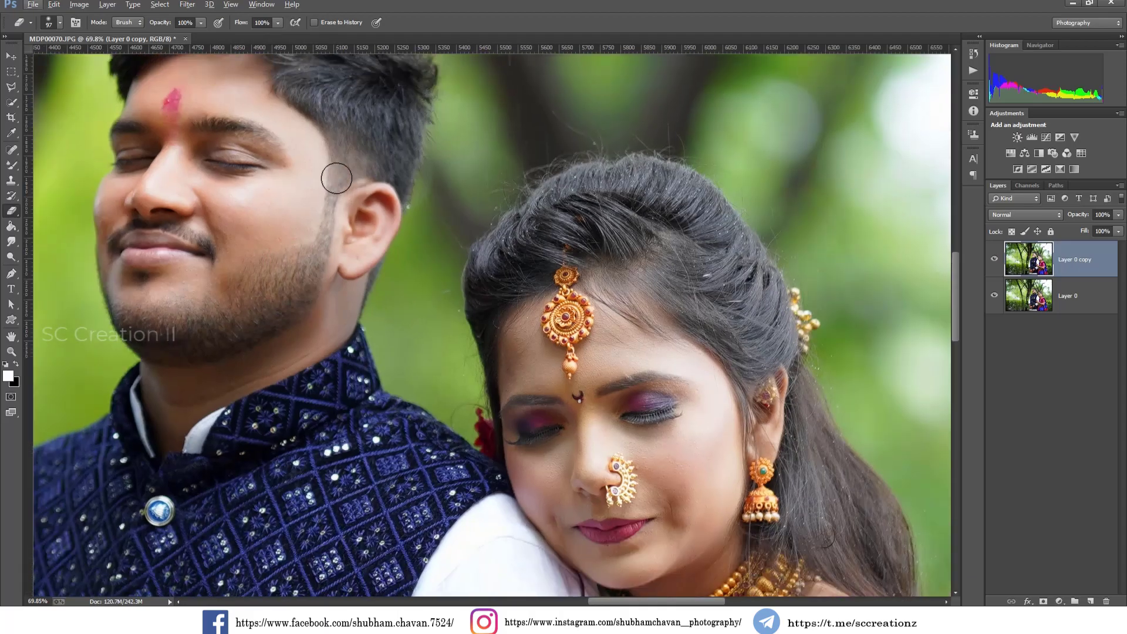
{"action": "scroll", "coordinate": [344, 171], "scroll_direction": "up", "scroll_amount": 1}
{"action": "scroll", "coordinate": [344, 171], "scroll_direction": "down", "scroll_amount": 1}
{"action": "scroll", "coordinate": [344, 171], "scroll_direction": "down", "scroll_amount": 1}
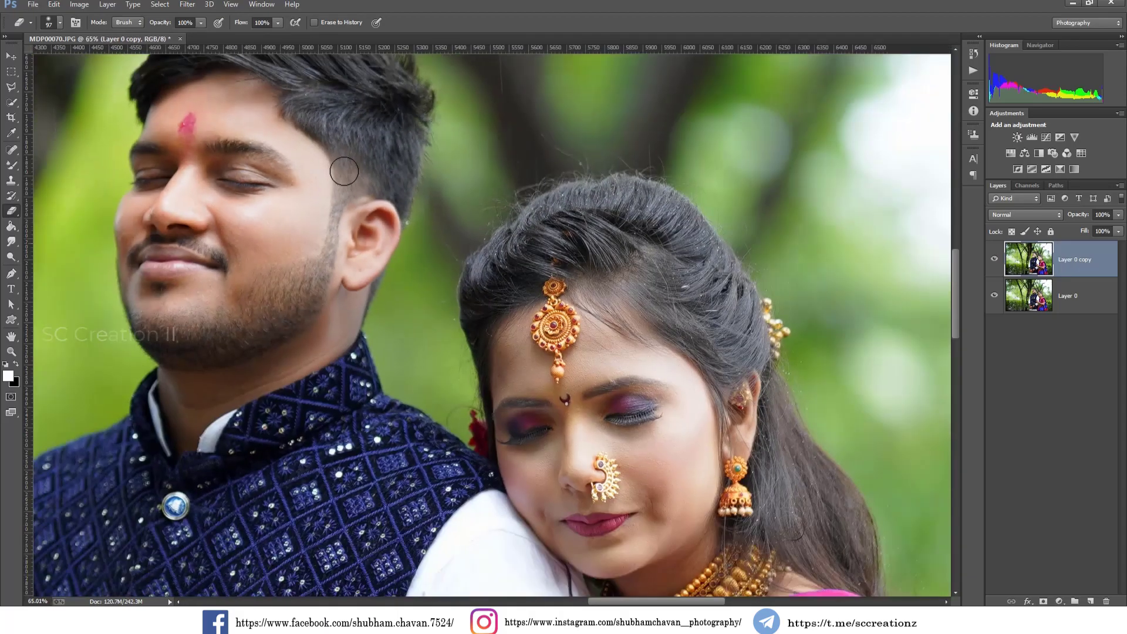
{"action": "scroll", "coordinate": [344, 171], "scroll_direction": "down", "scroll_amount": 1}
{"action": "scroll", "coordinate": [374, 210], "scroll_direction": "down", "scroll_amount": 1}
{"action": "right_click", "coordinate": [374, 210]}
{"action": "left_click_drag", "start_coordinate": [472, 239], "coordinate": [488, 241]}
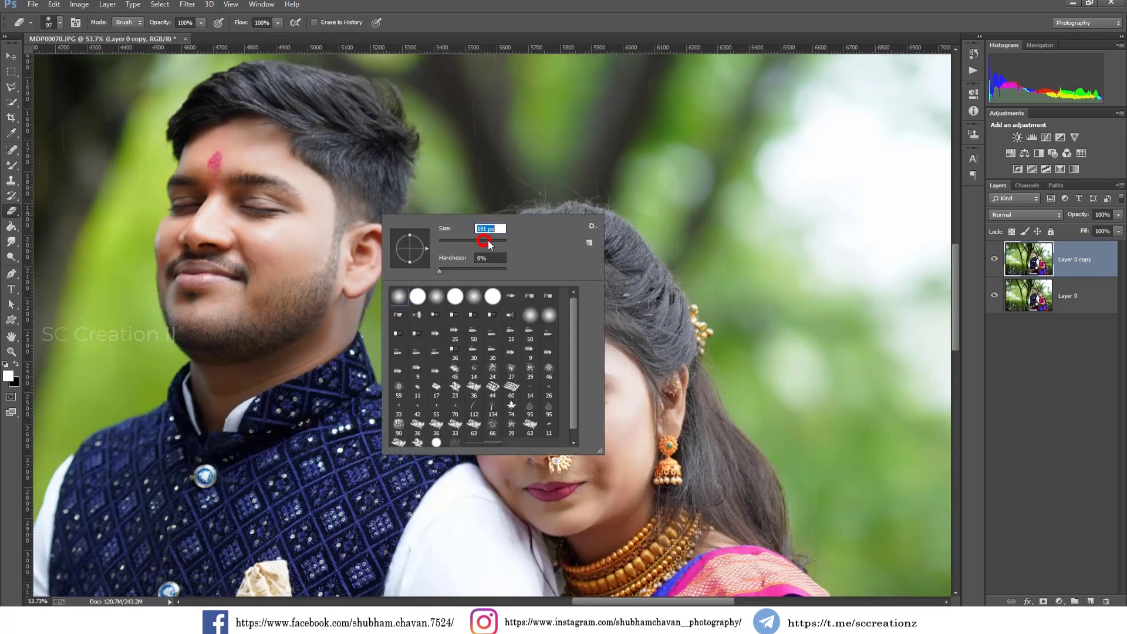
{"action": "left_click", "coordinate": [352, 119]}
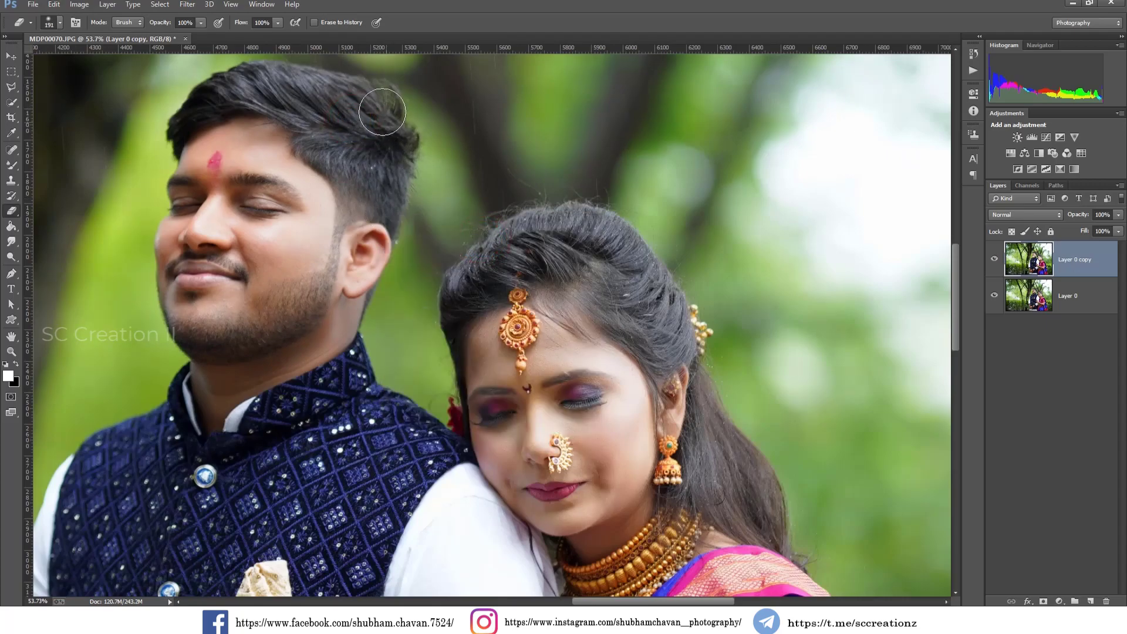
{"action": "left_click_drag", "start_coordinate": [580, 248], "coordinate": [486, 280]}
{"action": "scroll", "coordinate": [689, 384], "scroll_direction": "down", "scroll_amount": 5}
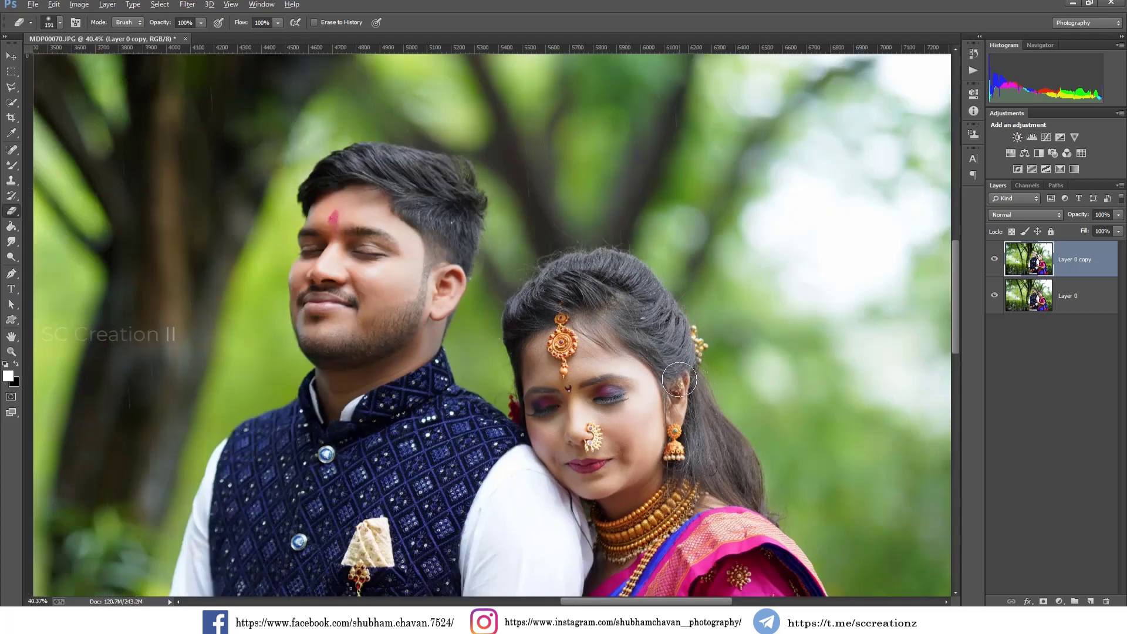
{"action": "scroll", "coordinate": [529, 294], "scroll_direction": "up", "scroll_amount": 5}
Step: Blend the skin on the bride's cheek using the Mixer Brush at 107 px
{"action": "left_click", "coordinate": [12, 165]}
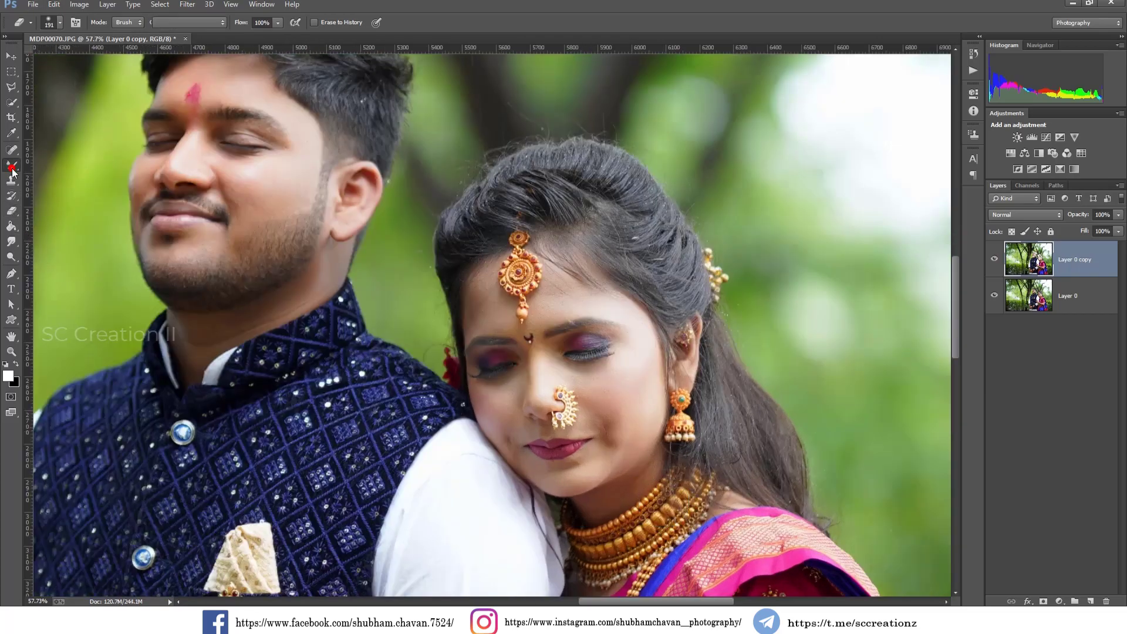
{"action": "right_click", "coordinate": [641, 427]}
{"action": "left_click_drag", "start_coordinate": [717, 428], "coordinate": [739, 395]}
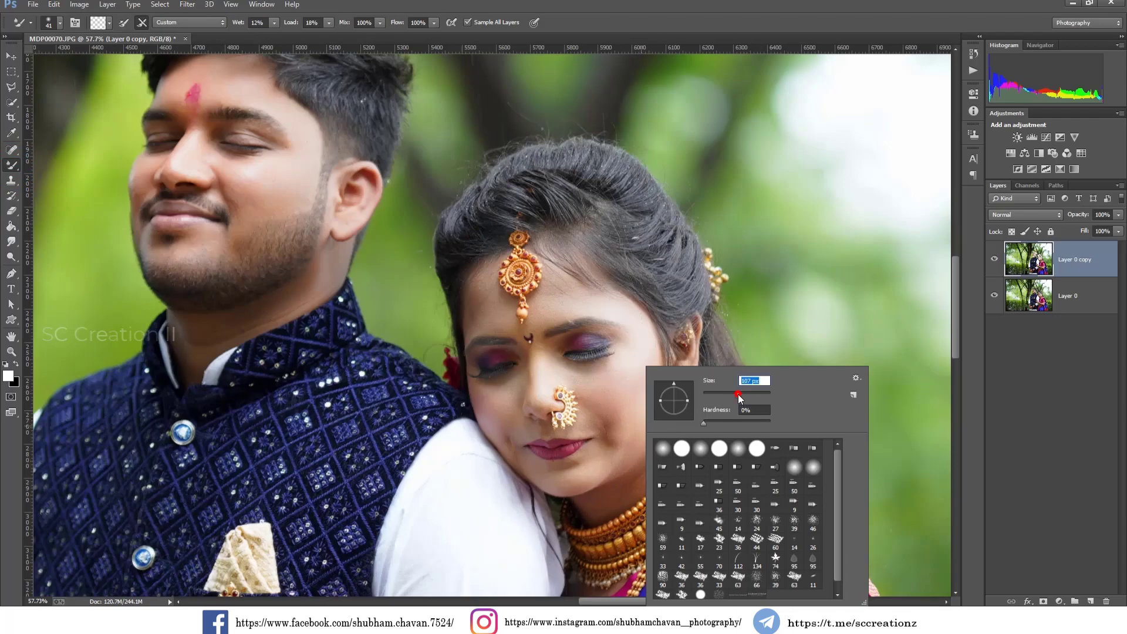
{"action": "left_click", "coordinate": [624, 415]}
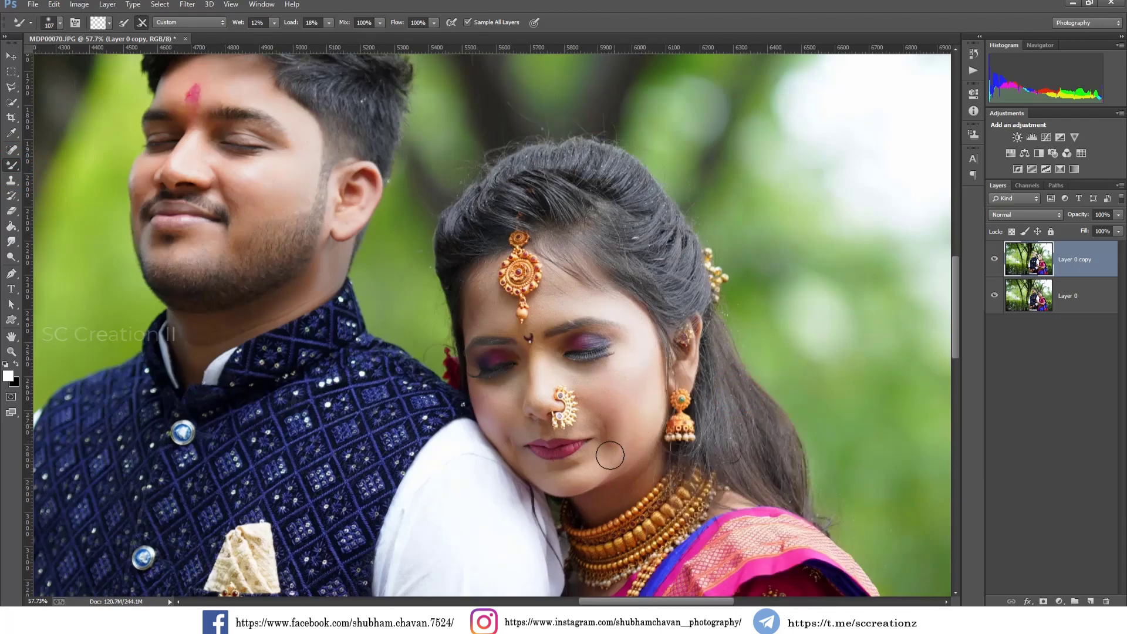
{"action": "left_click_drag", "start_coordinate": [612, 415], "coordinate": [614, 438]}
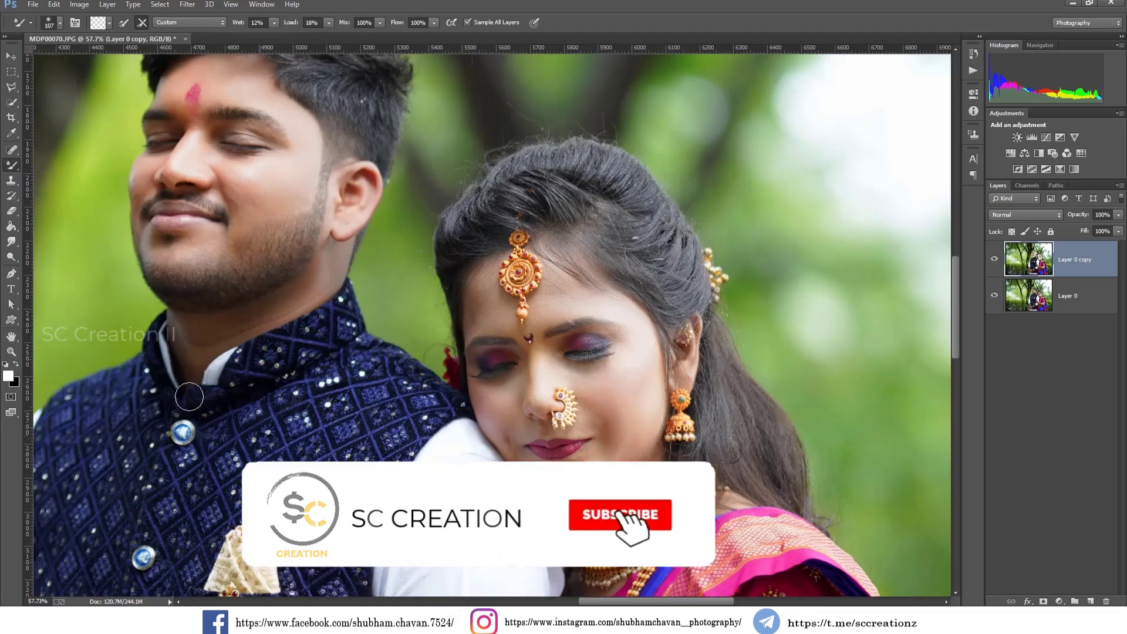
{"action": "left_click", "coordinate": [11, 257]}
Step: Dodge the woman's cheek, lip corner, chin and jaw at 17% midtone exposure
{"action": "left_click", "coordinate": [61, 255]}
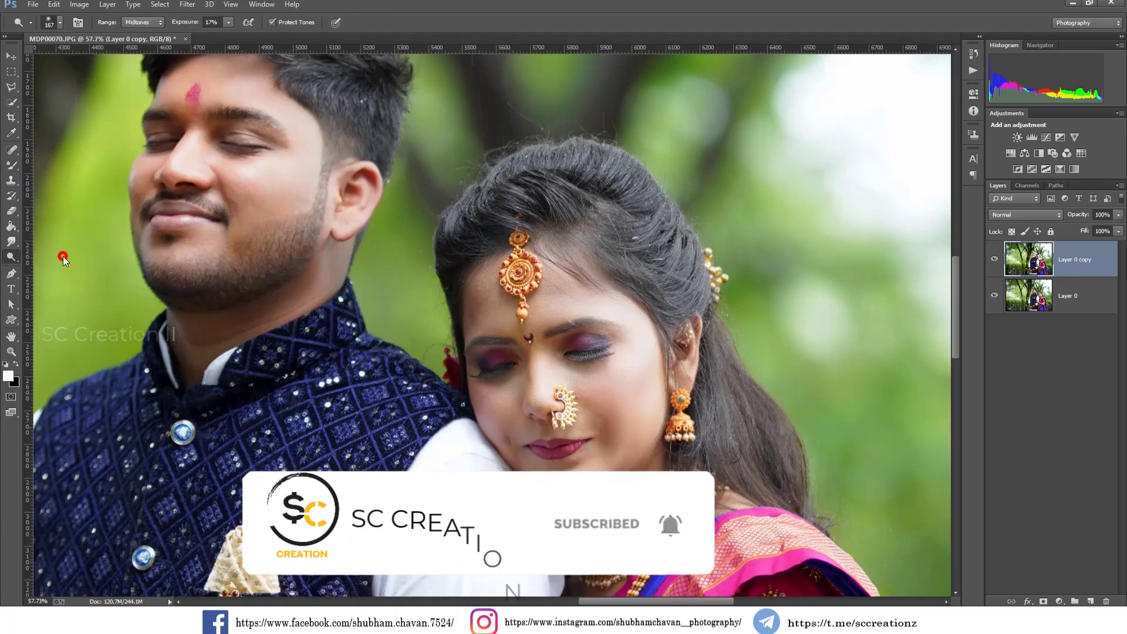
{"action": "left_click", "coordinate": [613, 443]}
{"action": "left_click_drag", "start_coordinate": [614, 443], "coordinate": [582, 411]}
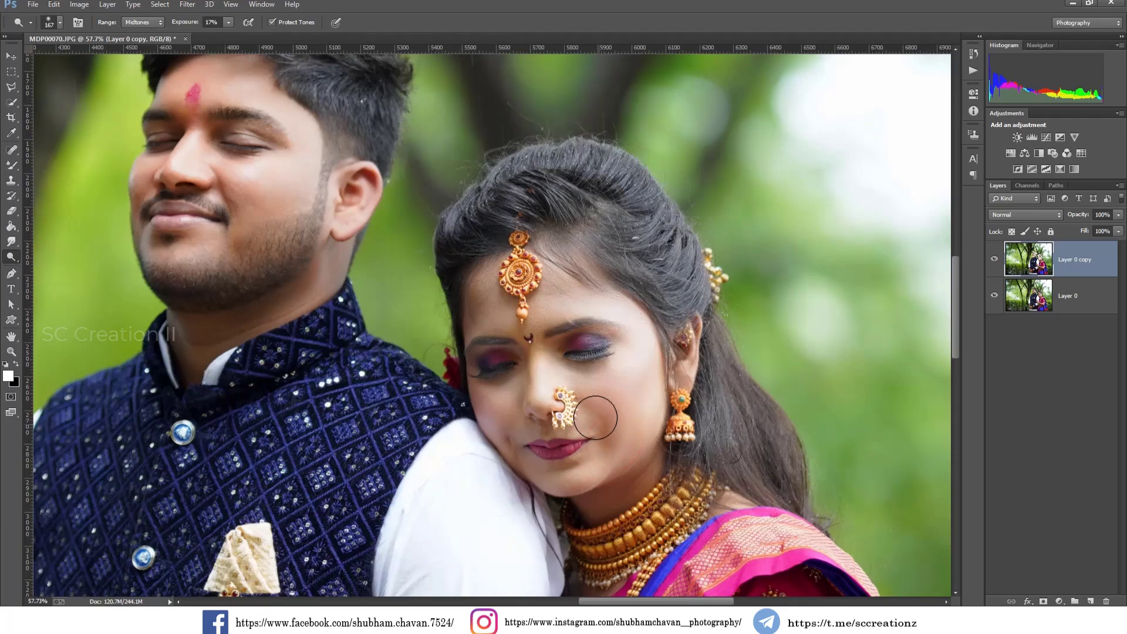
{"action": "left_click_drag", "start_coordinate": [531, 441], "coordinate": [513, 450]}
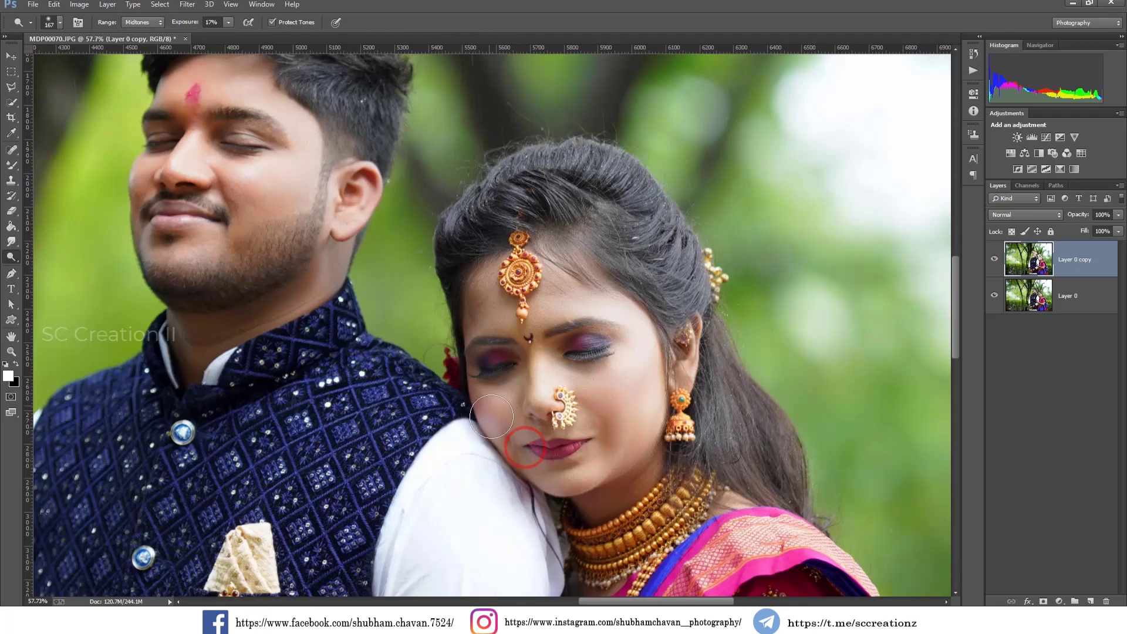
{"action": "left_click_drag", "start_coordinate": [586, 503], "coordinate": [599, 502]}
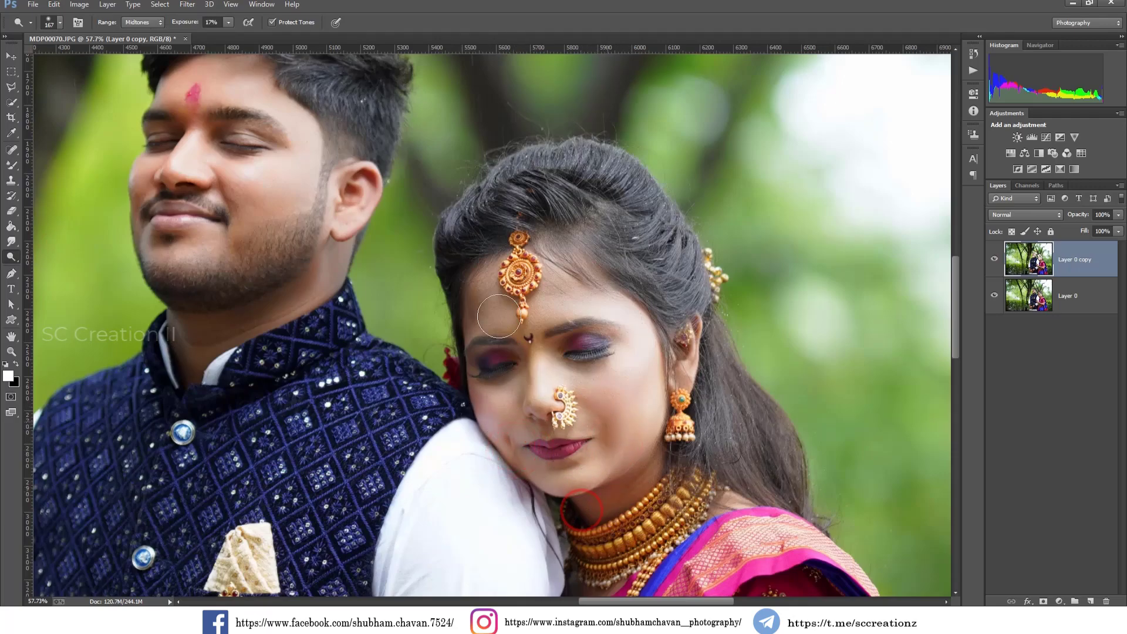
{"action": "left_click", "coordinate": [150, 20]}
{"action": "left_click_drag", "start_coordinate": [649, 482], "coordinate": [611, 443]}
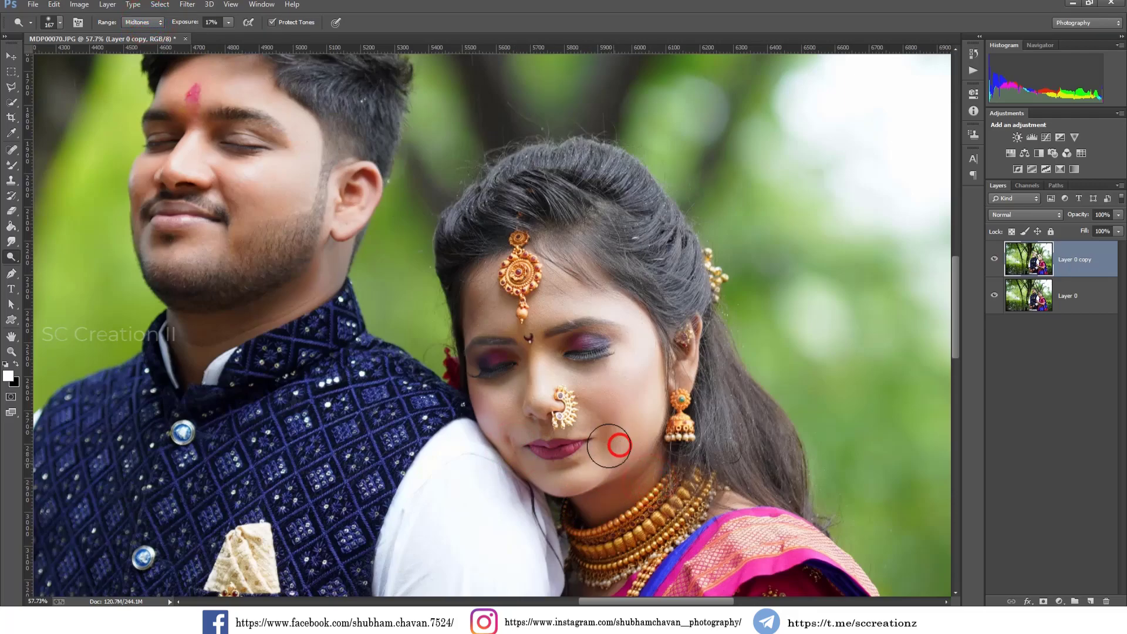
Step: Dodge the woman's forehead and the man's cheek and forehead
{"action": "left_click", "coordinate": [486, 303]}
{"action": "left_click_drag", "start_coordinate": [486, 303], "coordinate": [485, 320]}
{"action": "scroll", "coordinate": [285, 246], "scroll_direction": "up", "scroll_amount": 2}
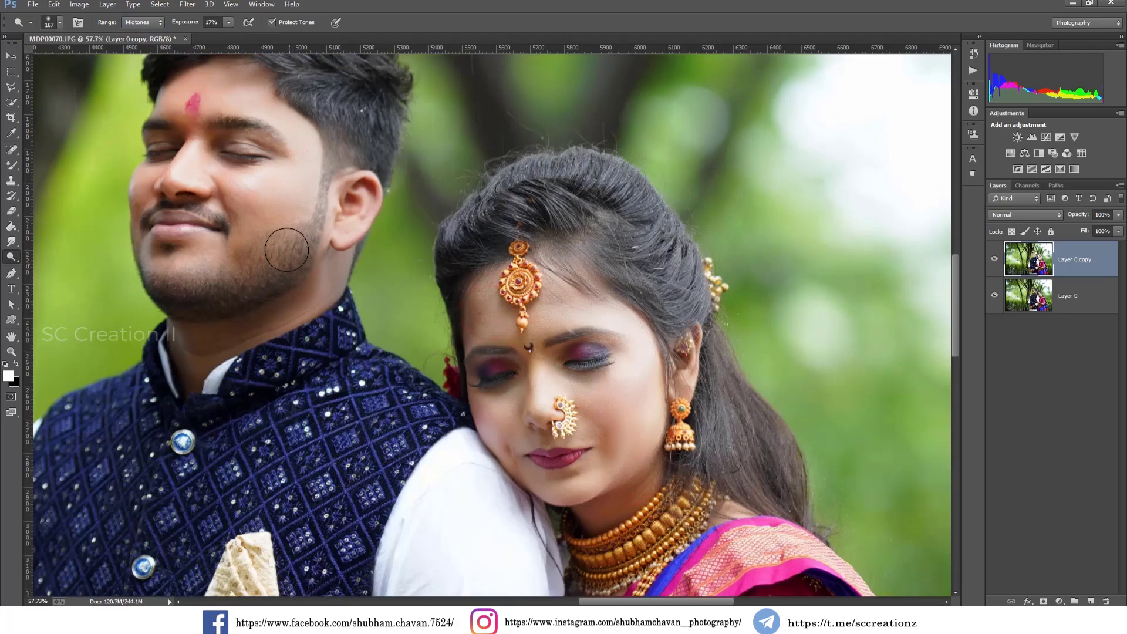
{"action": "left_click_drag", "start_coordinate": [260, 272], "coordinate": [237, 239]}
{"action": "left_click_drag", "start_coordinate": [189, 125], "coordinate": [194, 130]}
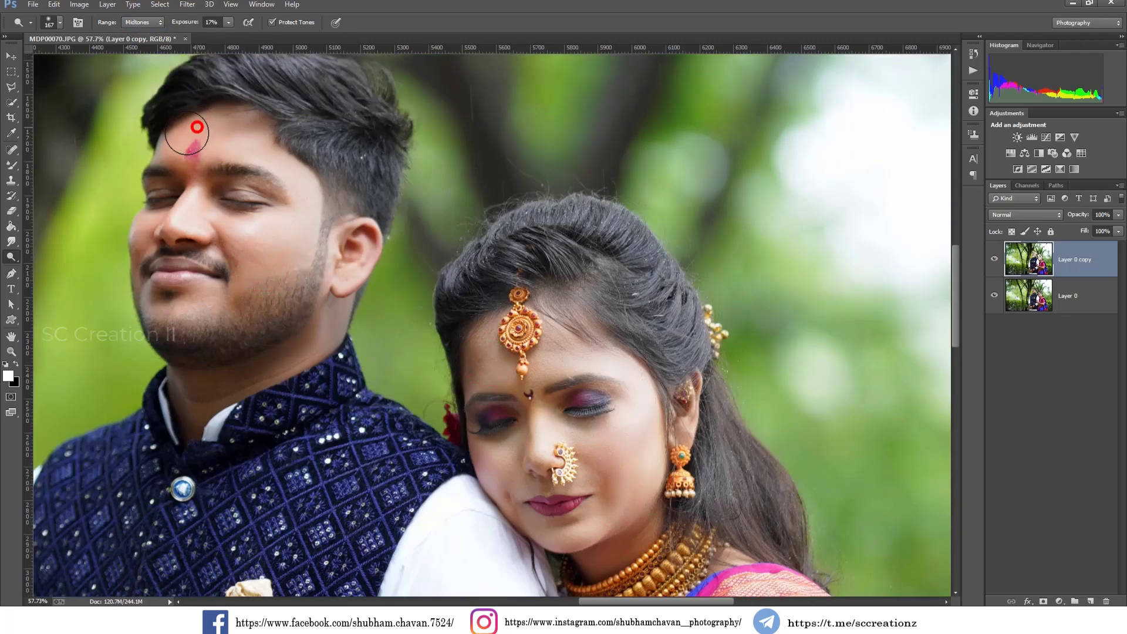
{"action": "left_click", "coordinate": [12, 166]}
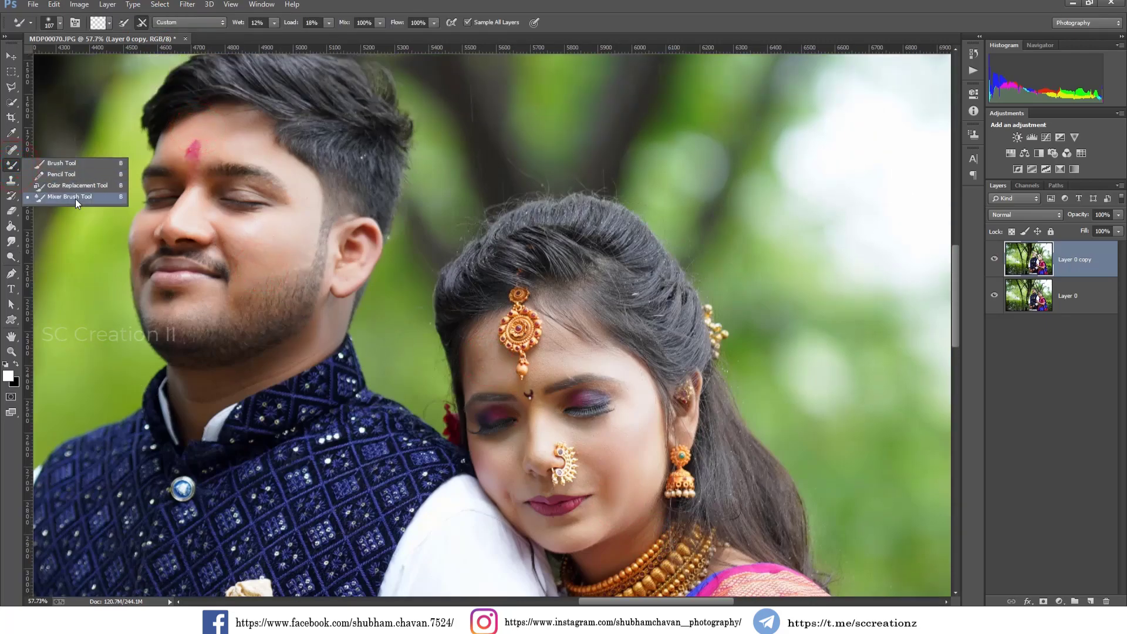
Step: Smooth the skin on the man's cheek with the Mixer Brush
{"action": "left_click", "coordinate": [72, 198]}
{"action": "mouse_move", "coordinate": [287, 244]}
{"action": "left_mouse_down"}
{"action": "mouse_move", "coordinate": [250, 253]}
{"action": "mouse_move", "coordinate": [273, 258]}
{"action": "left_mouse_up"}
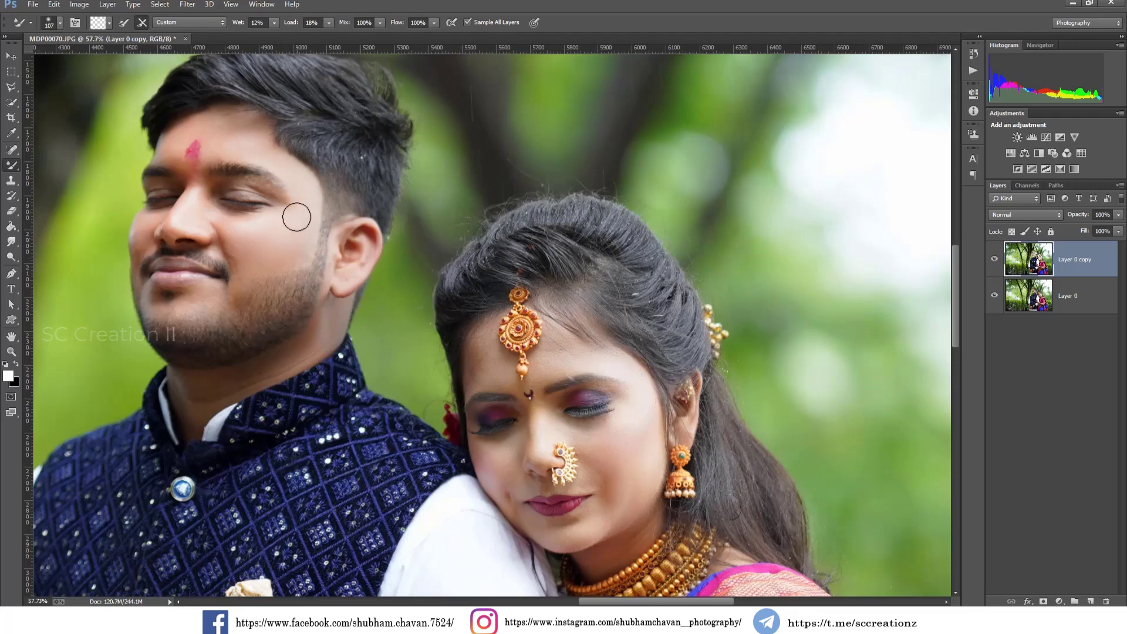
{"action": "scroll", "coordinate": [298, 224], "scroll_direction": "down", "scroll_amount": 1}
{"action": "scroll", "coordinate": [299, 224], "scroll_direction": "down", "scroll_amount": 2}
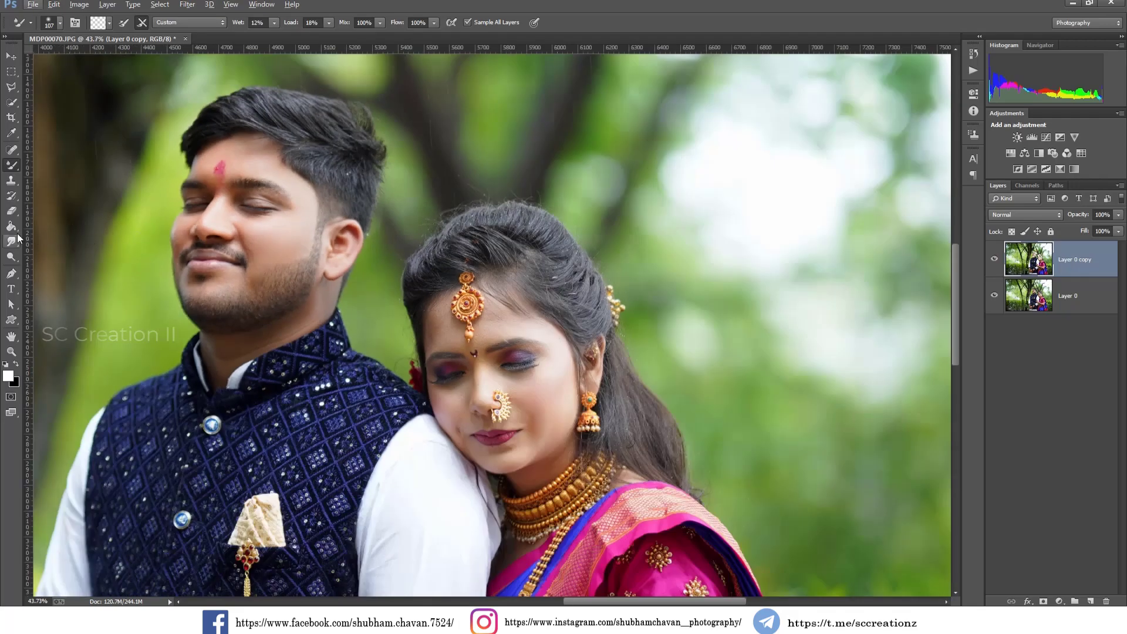
Step: Lighten the man's neck with the Dodge tool
{"action": "left_click", "coordinate": [12, 259]}
{"action": "left_click_drag", "start_coordinate": [217, 352], "coordinate": [238, 337]}
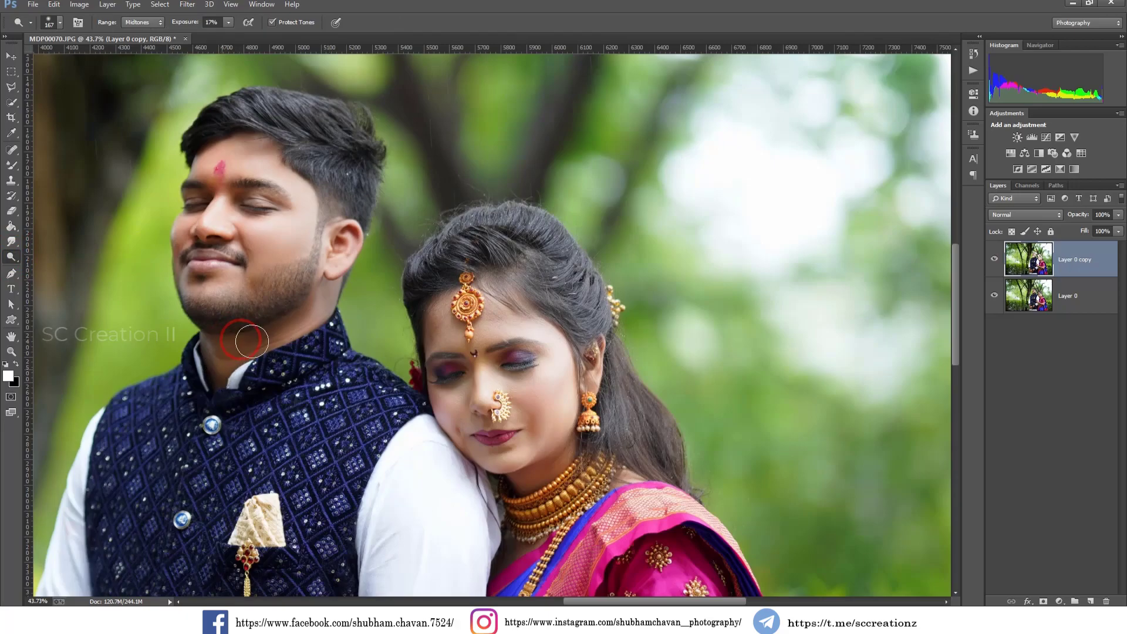
{"action": "scroll", "coordinate": [315, 307], "scroll_direction": "down", "scroll_amount": 1}
{"action": "scroll", "coordinate": [528, 305], "scroll_direction": "down", "scroll_amount": 2}
{"action": "scroll", "coordinate": [712, 303], "scroll_direction": "down", "scroll_amount": 2}
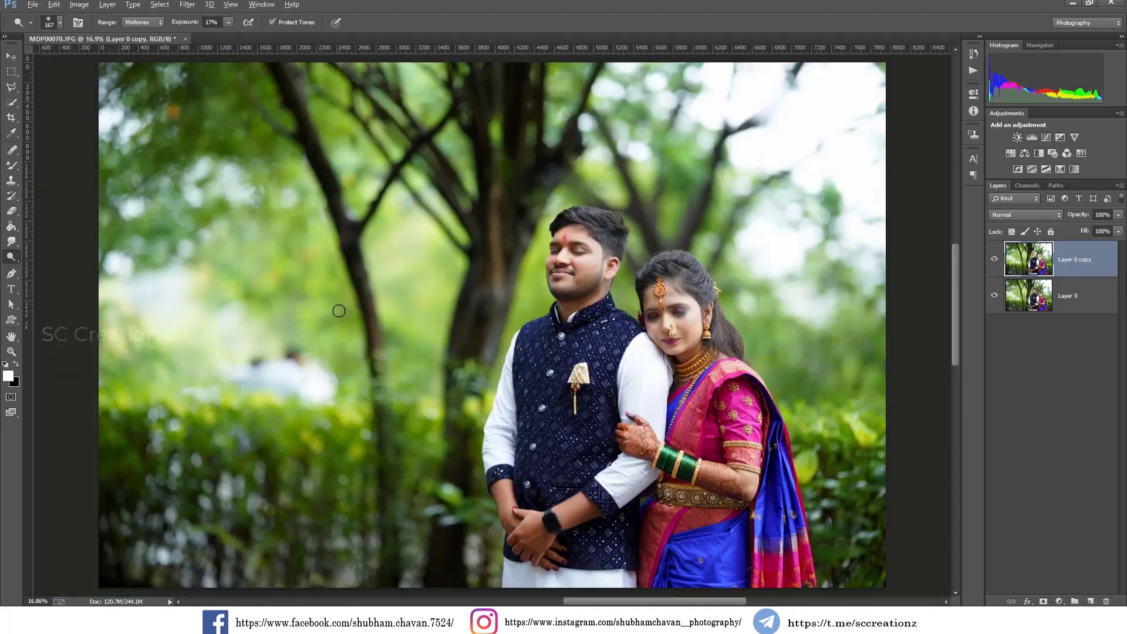
Step: Set the dodge brush to 507 px and lighten the man's hands and the woman's forearm
{"action": "right_click", "coordinate": [623, 451]}
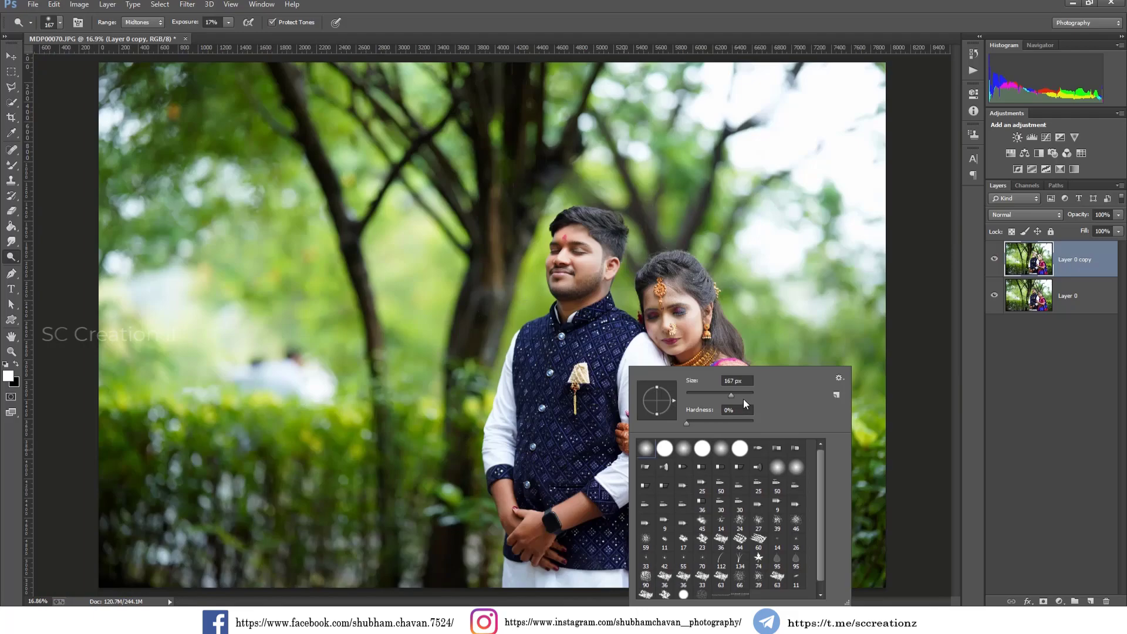
{"action": "left_click", "coordinate": [575, 515]}
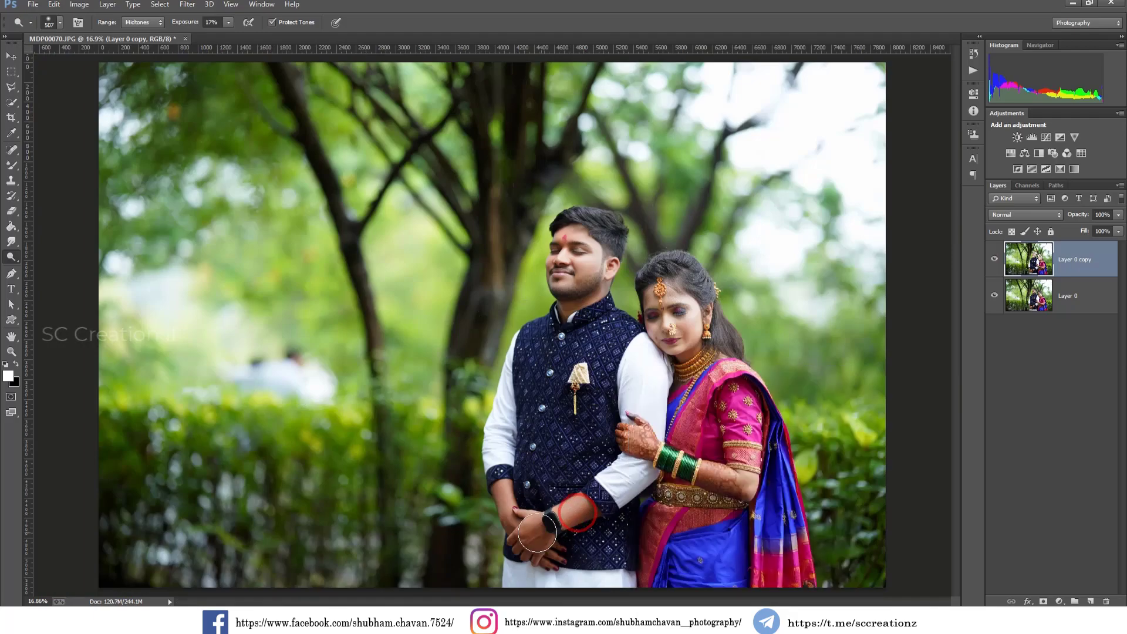
{"action": "left_click", "coordinate": [533, 535]}
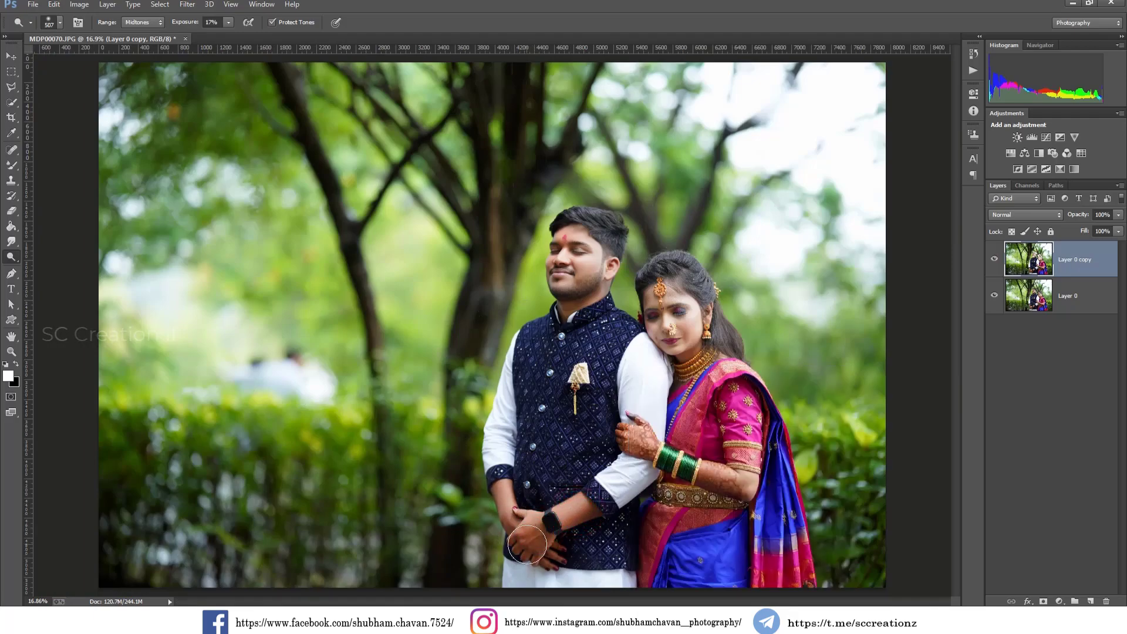
{"action": "left_click", "coordinate": [528, 545]}
{"action": "left_click", "coordinate": [638, 437]}
{"action": "left_click_drag", "start_coordinate": [741, 479], "coordinate": [716, 469]}
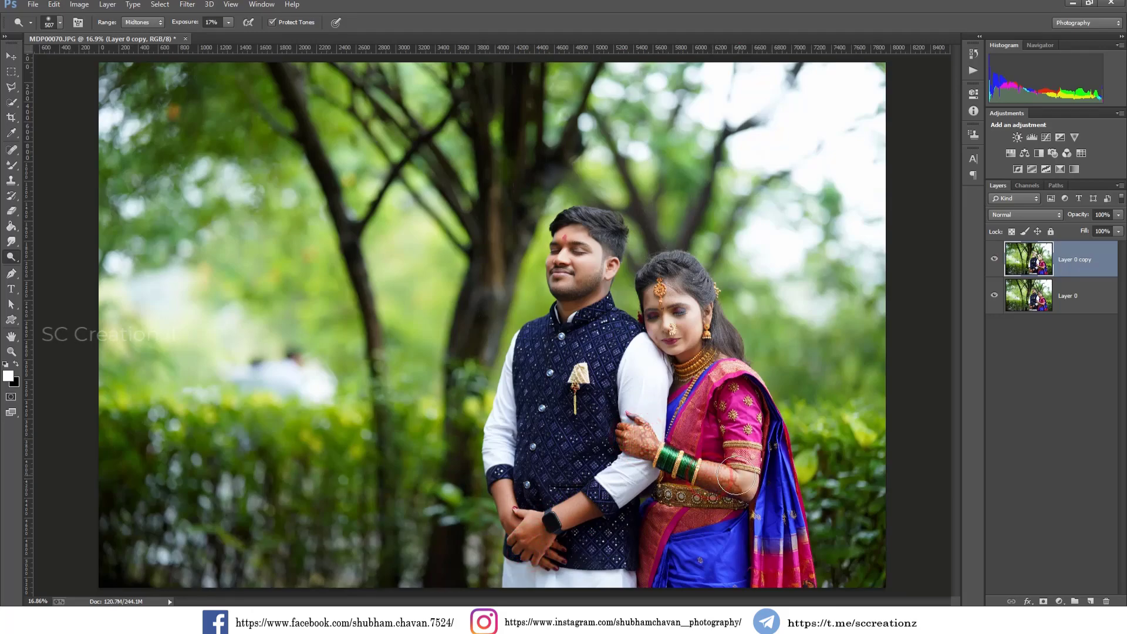
{"action": "right_click", "coordinate": [12, 257]}
{"action": "left_click", "coordinate": [44, 254]}
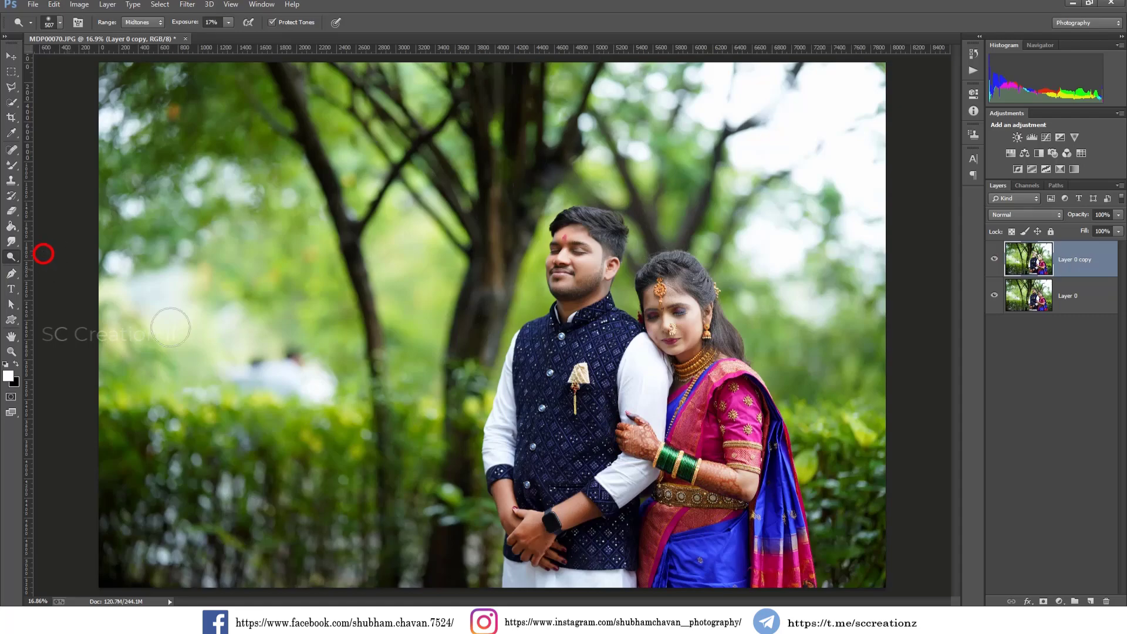
{"action": "left_click_drag", "start_coordinate": [720, 491], "coordinate": [728, 478]}
Step: Toggle Layer 0 copy's visibility to compare before and after
{"action": "left_click", "coordinate": [994, 260]}
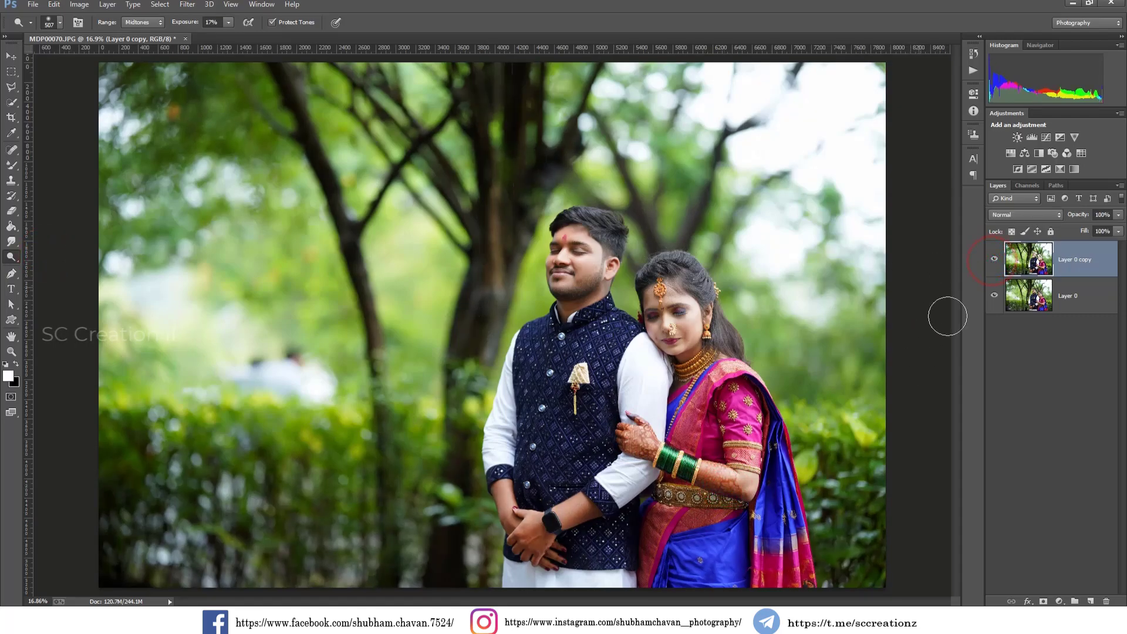
{"action": "scroll", "coordinate": [772, 326], "scroll_direction": "up", "scroll_amount": 2}
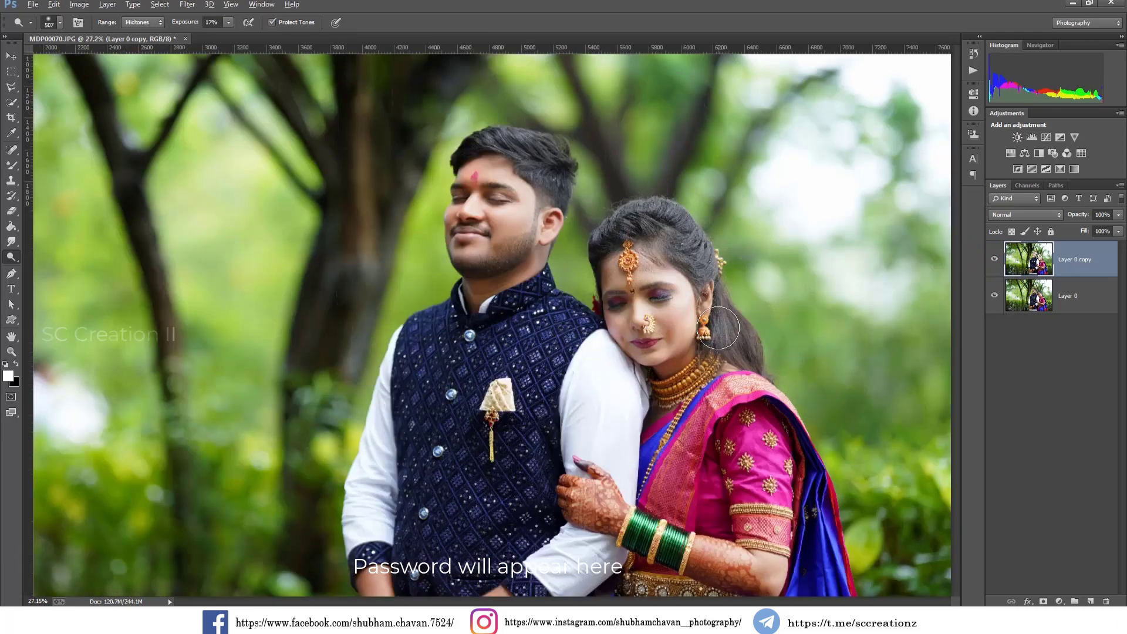
{"action": "scroll", "coordinate": [771, 327], "scroll_direction": "down", "scroll_amount": 2}
{"action": "scroll", "coordinate": [772, 327], "scroll_direction": "down", "scroll_amount": 1}
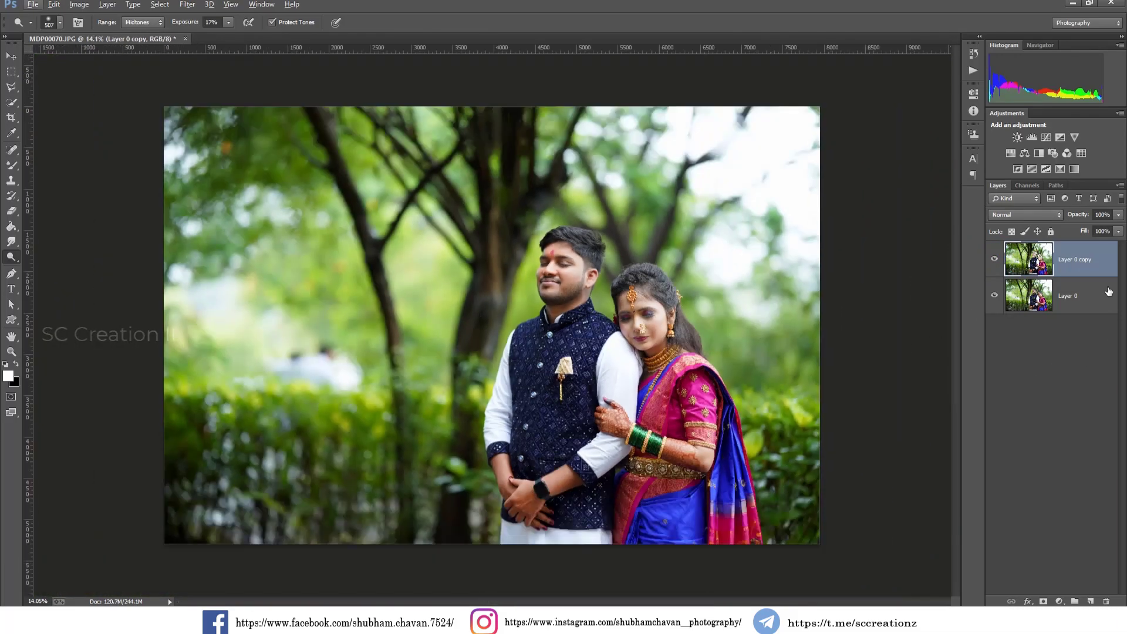
Step: Duplicate the retouched layer as 'camera raw', then duplicate it again with Ctrl+J
{"action": "right_click", "coordinate": [1096, 270]}
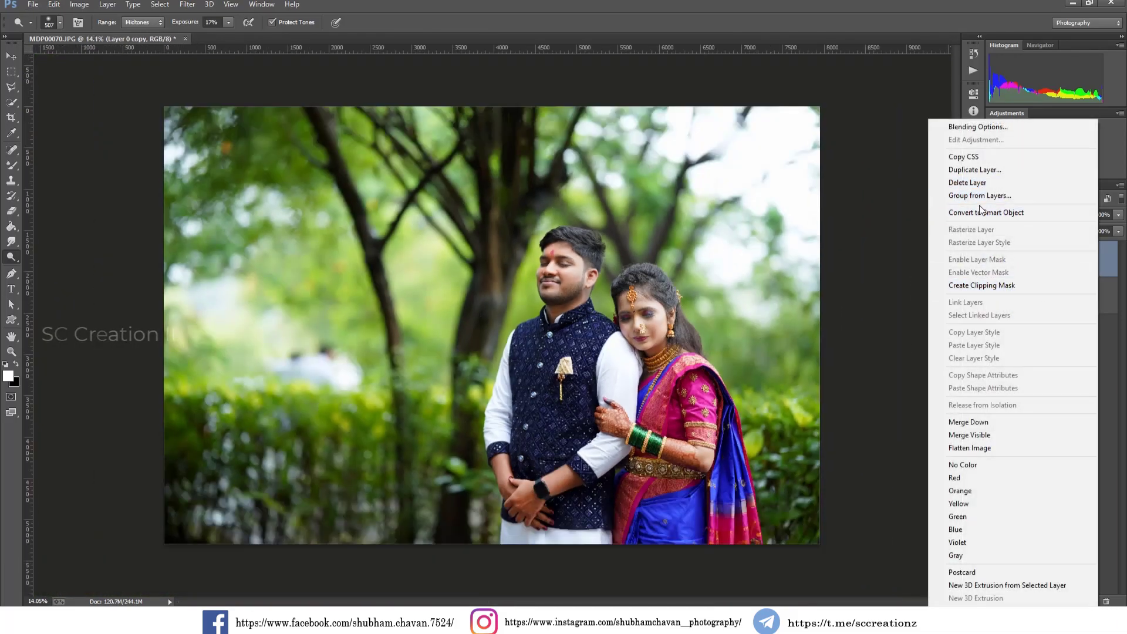
{"action": "left_click", "coordinate": [977, 170]}
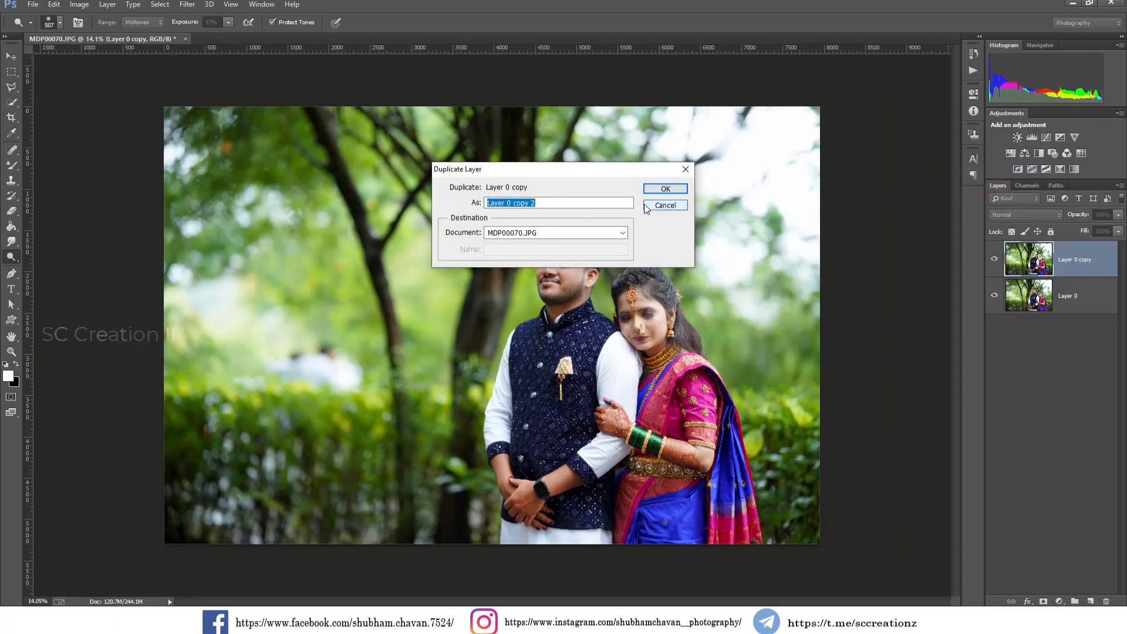
{"action": "type", "text": "camera raw"}
{"action": "key", "text": "Return"}
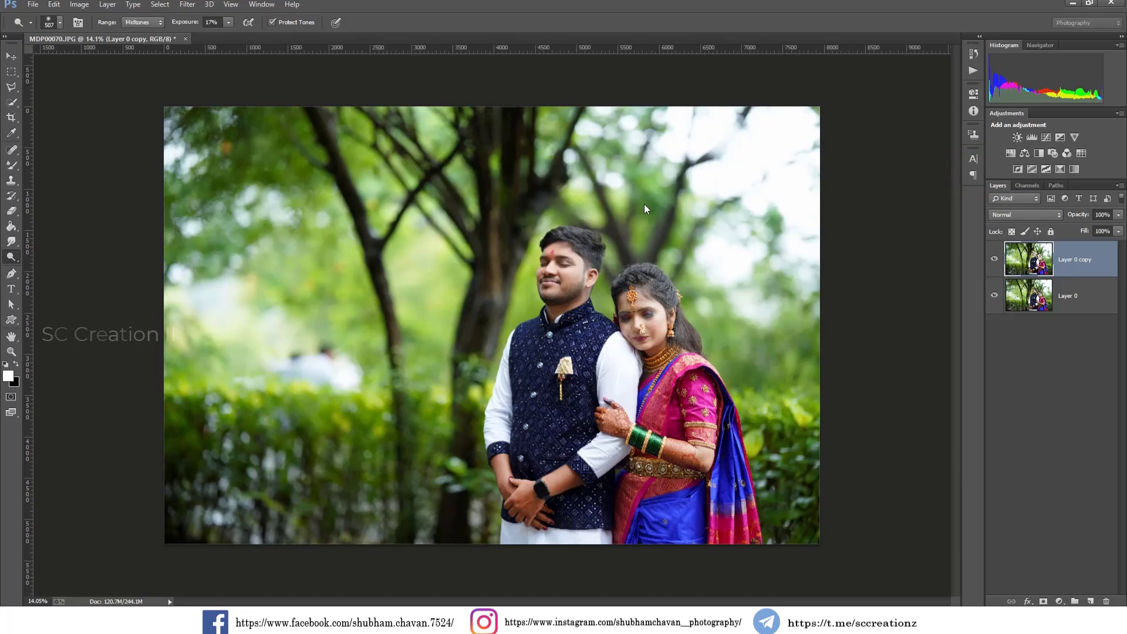
{"action": "key", "text": "ctrl+j"}
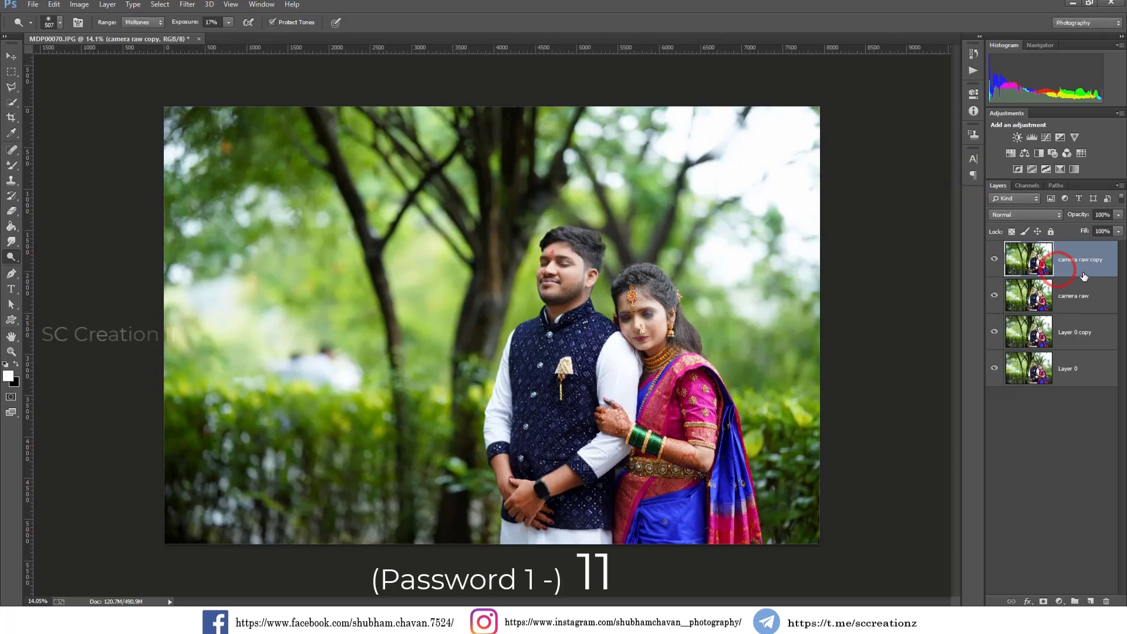
Step: Cancel out of the Camera Raw filter and merge all visible layers into one
{"action": "left_click", "coordinate": [188, 4]}
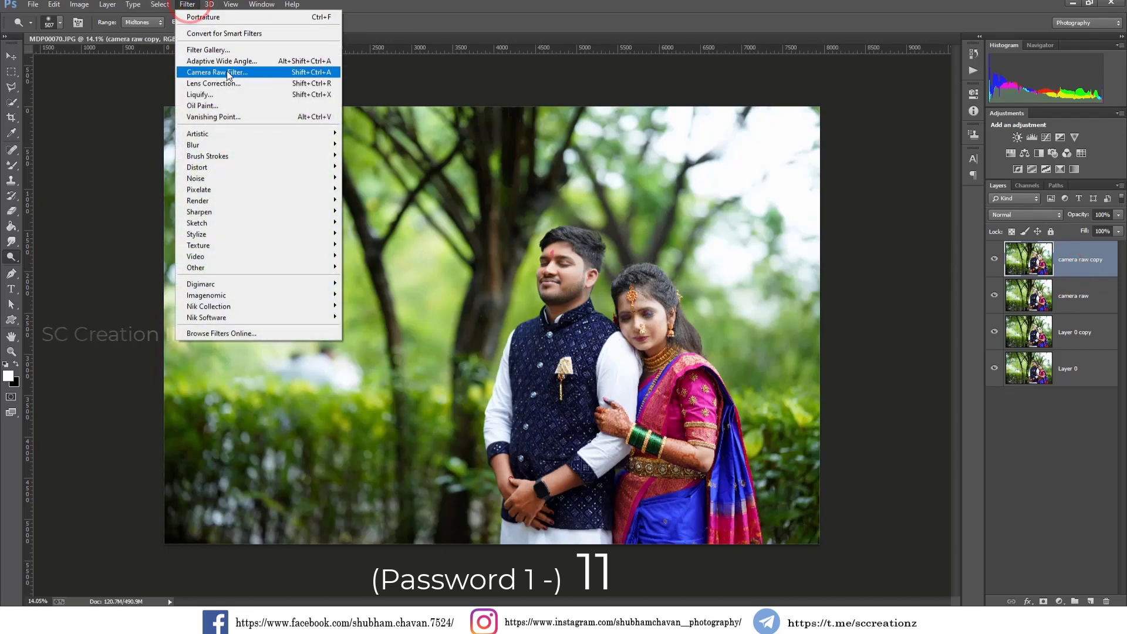
{"action": "left_click", "coordinate": [228, 72]}
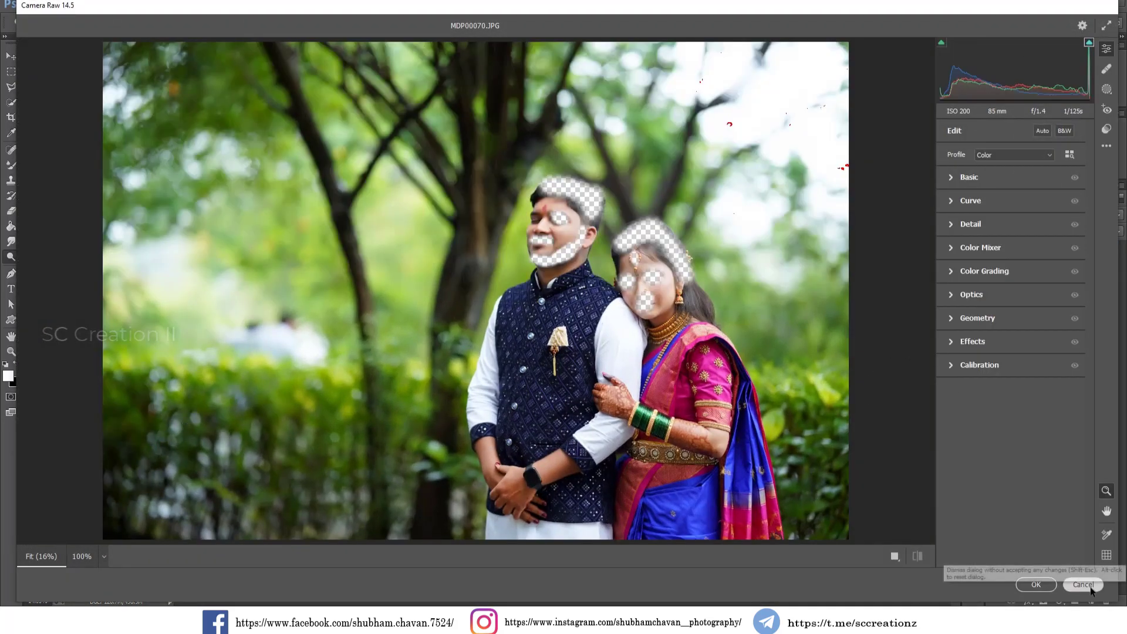
{"action": "left_click", "coordinate": [1084, 585]}
{"action": "right_click", "coordinate": [1069, 276]}
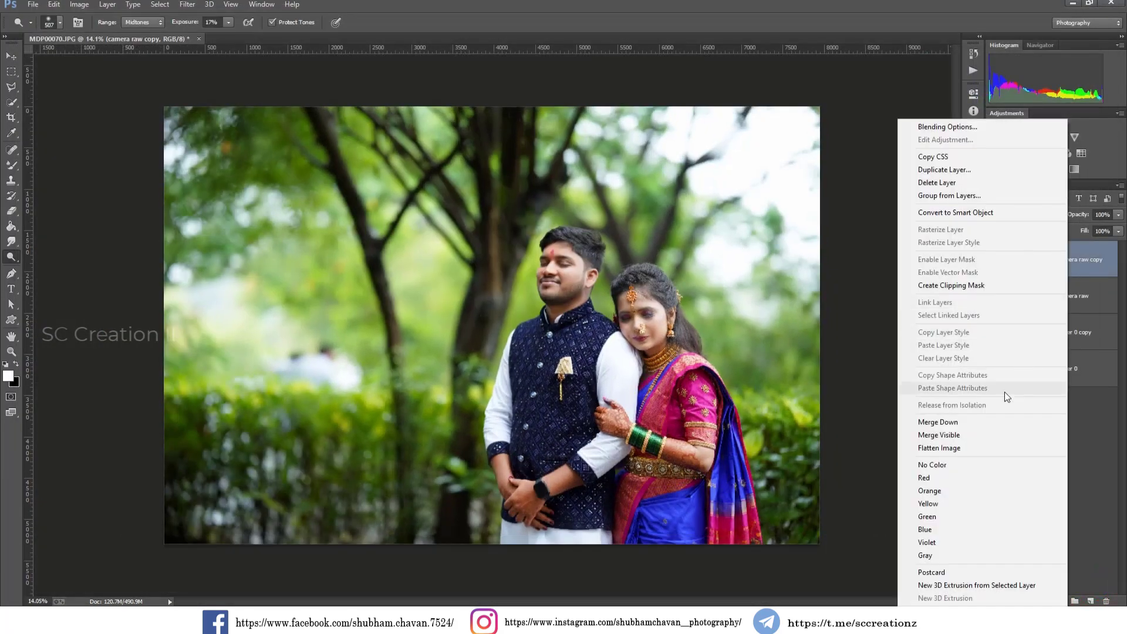
{"action": "left_click", "coordinate": [971, 435]}
Step: Duplicate the merged camera raw copy layer as camera raw copy 2
{"action": "right_click", "coordinate": [1090, 267]}
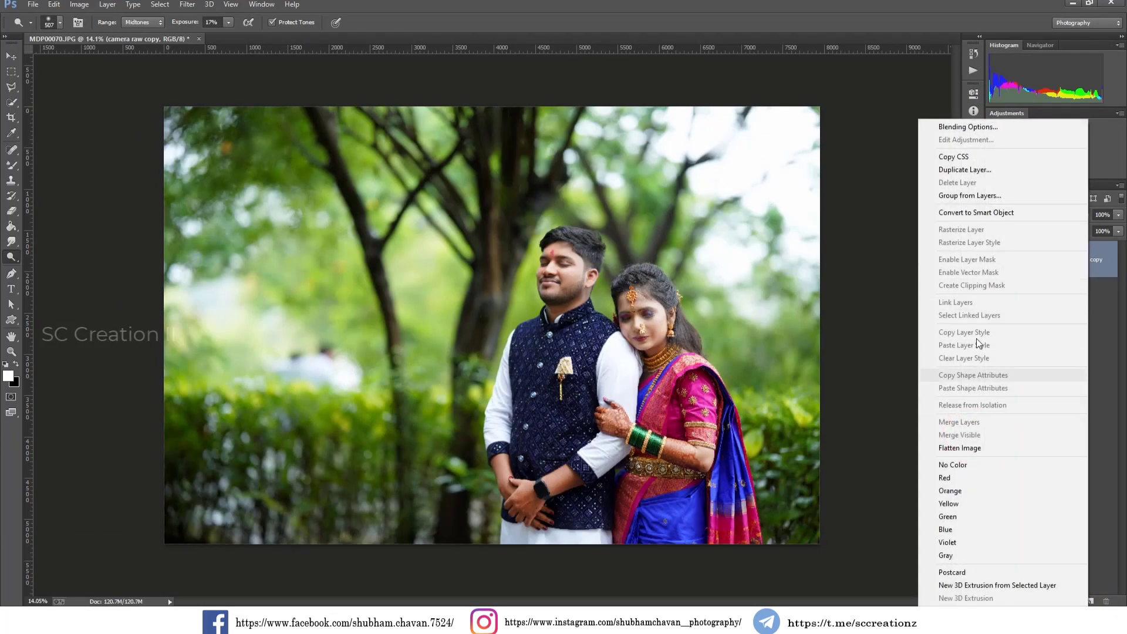
{"action": "left_click", "coordinate": [990, 171]}
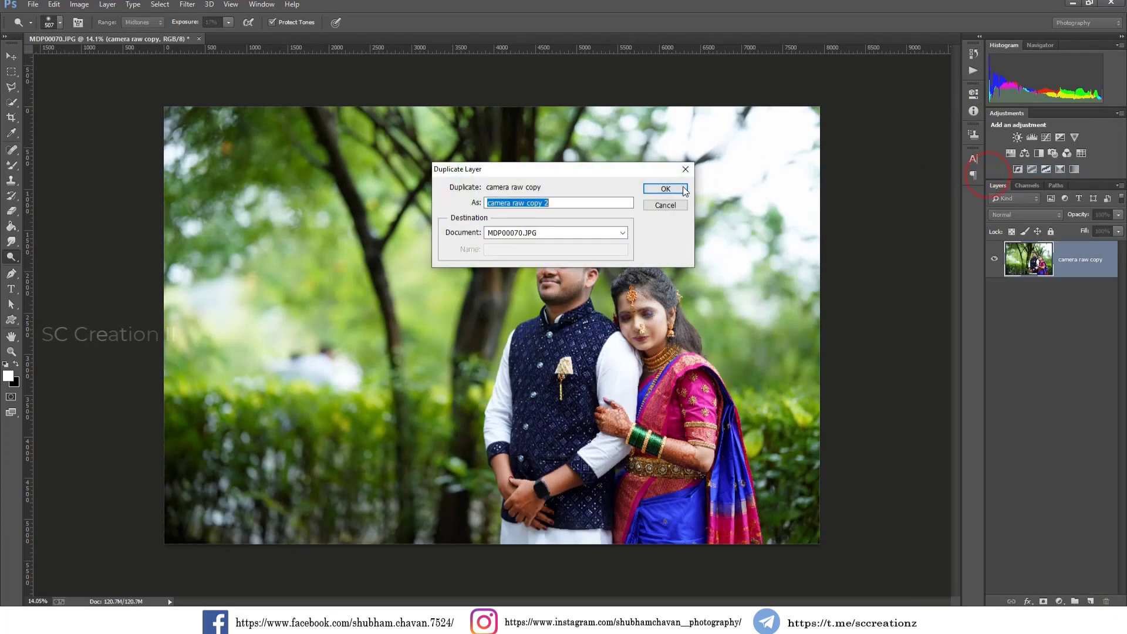
{"action": "left_click", "coordinate": [665, 188]}
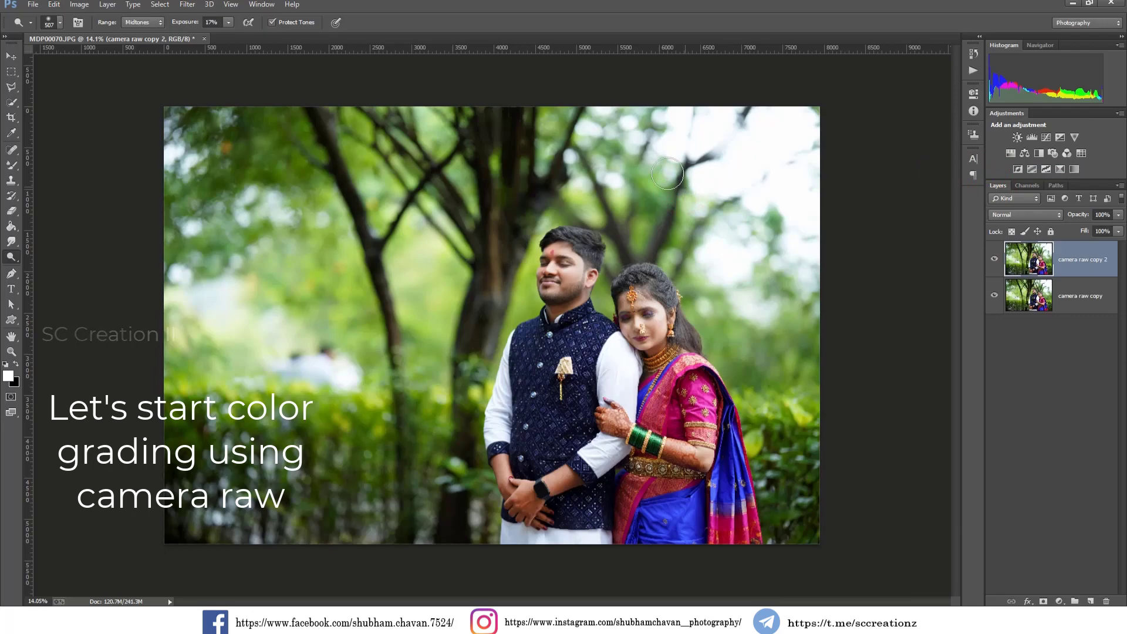
{"action": "left_click", "coordinate": [187, 5]}
Step: In Camera Raw Basic, set Contrast +11, Shadows +50, Whites -30, Blacks -44, Clarity +16, Temperature +2
{"action": "left_click", "coordinate": [213, 73]}
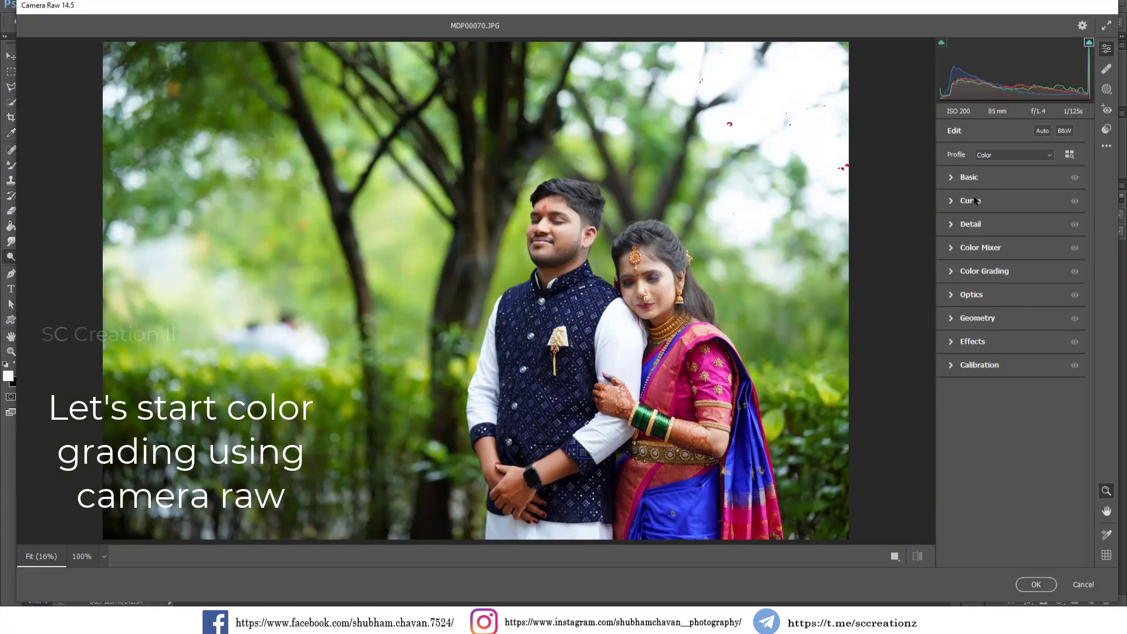
{"action": "left_click", "coordinate": [963, 177]}
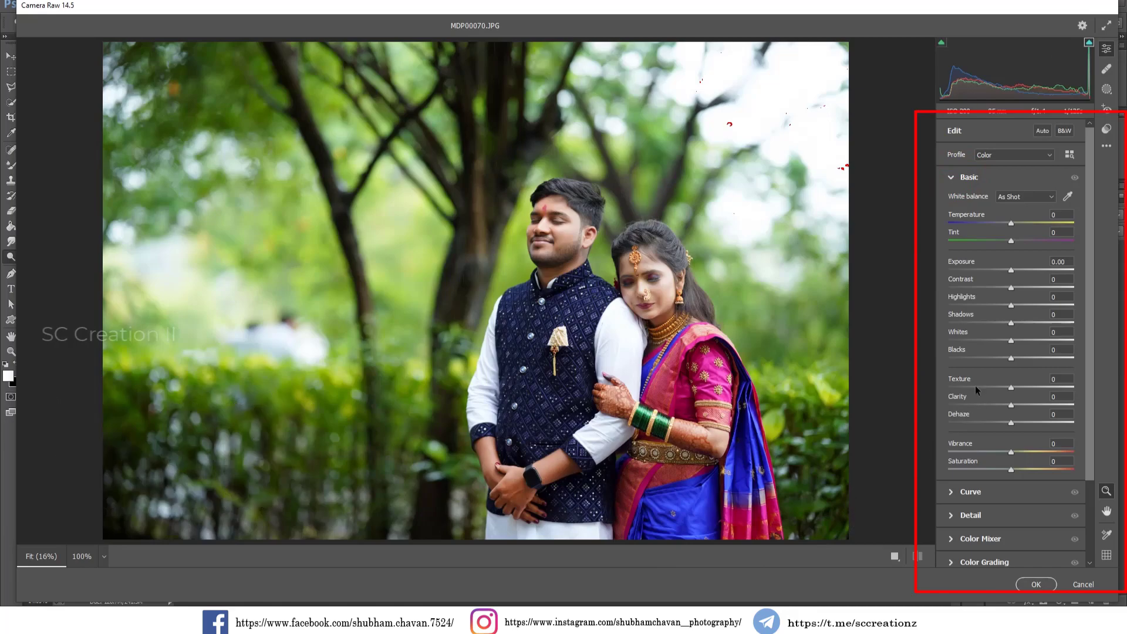
{"action": "mouse_move", "coordinate": [1011, 288]}
{"action": "left_mouse_down"}
{"action": "mouse_move", "coordinate": [1015, 304]}
{"action": "mouse_move", "coordinate": [973, 301]}
{"action": "mouse_move", "coordinate": [996, 303]}
{"action": "left_mouse_up"}
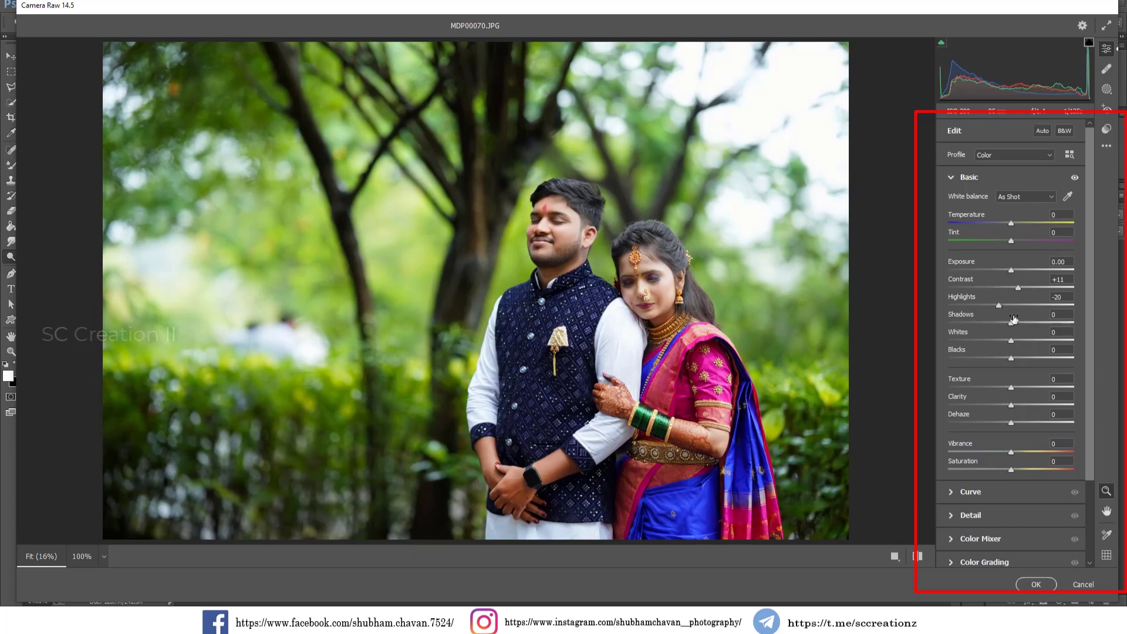
{"action": "left_click_drag", "start_coordinate": [1015, 323], "coordinate": [1037, 324]}
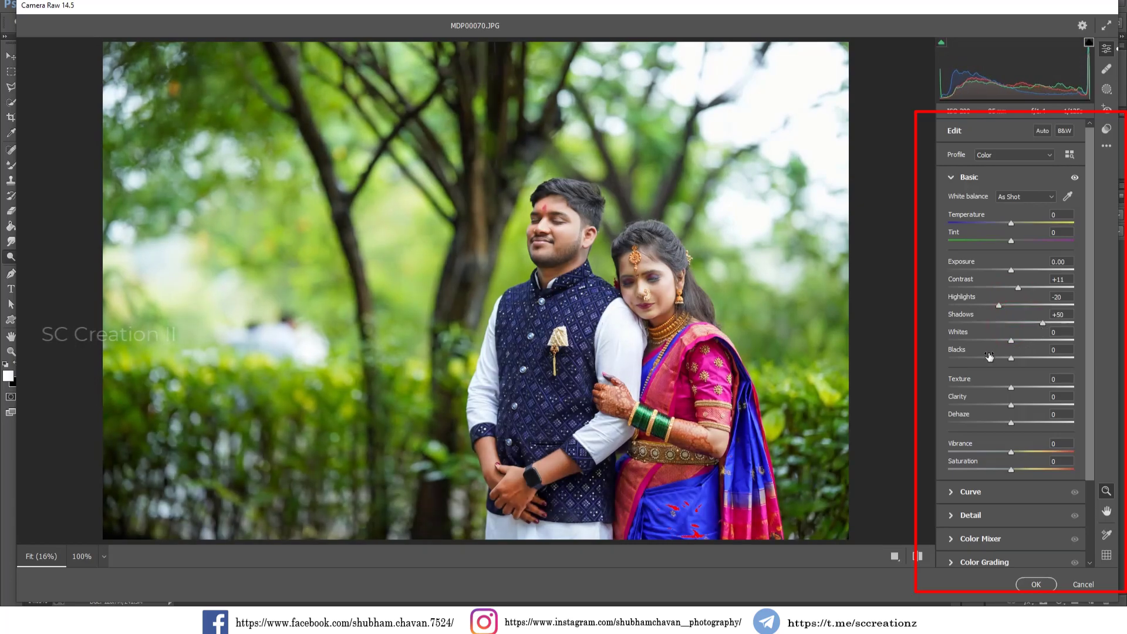
{"action": "left_click_drag", "start_coordinate": [1006, 342], "coordinate": [993, 343]}
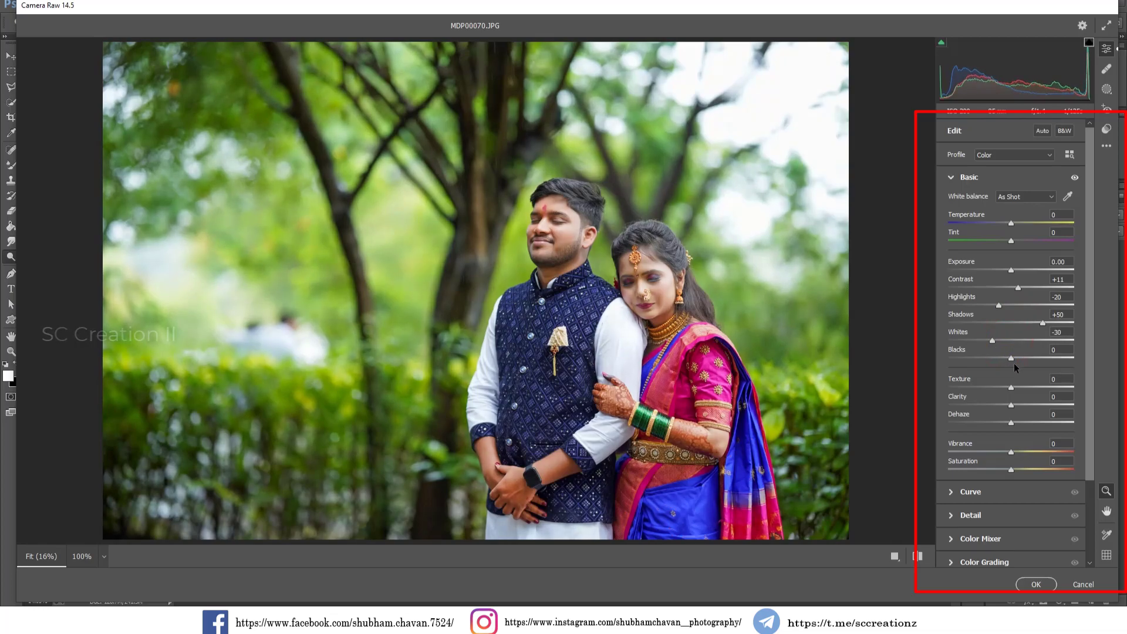
{"action": "left_click_drag", "start_coordinate": [1011, 358], "coordinate": [977, 358]}
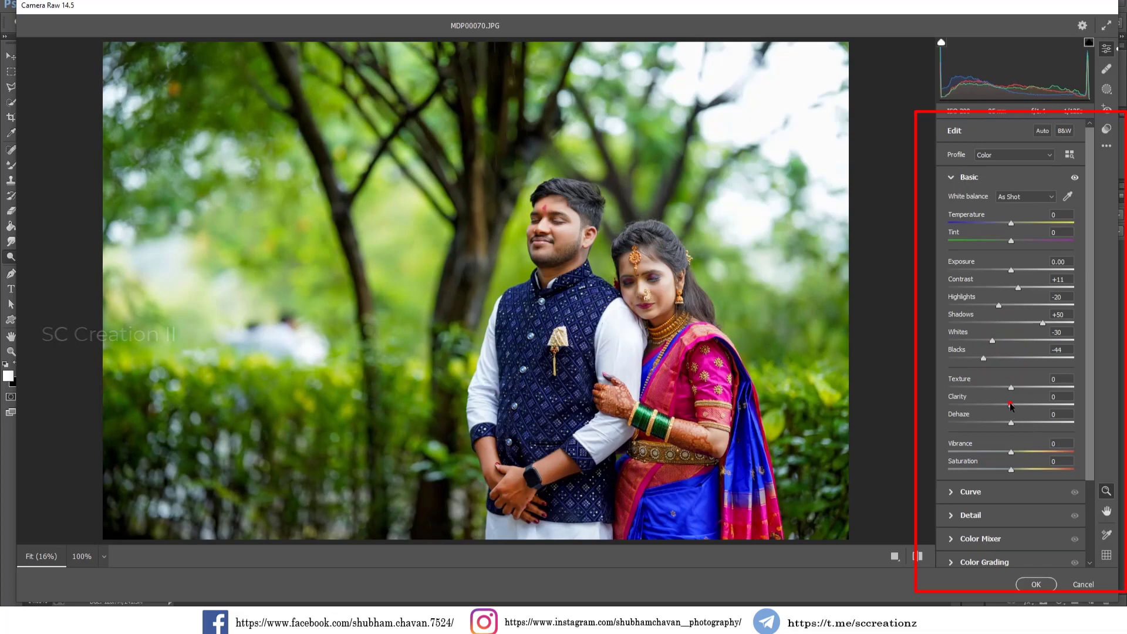
{"action": "left_click_drag", "start_coordinate": [1011, 405], "coordinate": [1021, 405]}
{"action": "left_click", "coordinate": [1014, 226]}
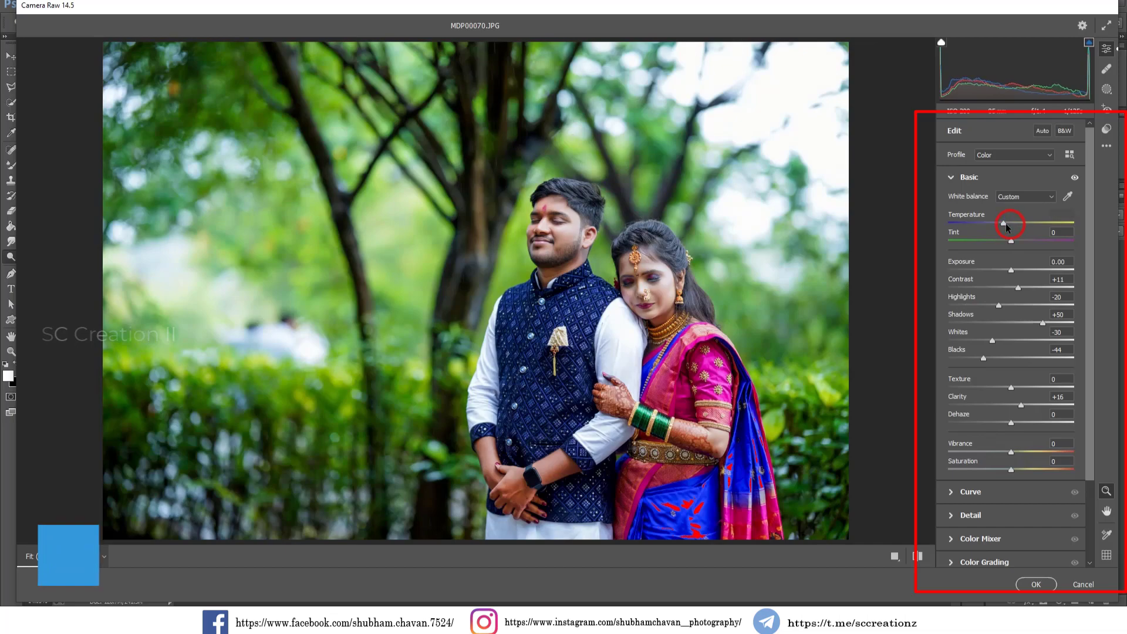
{"action": "left_click_drag", "start_coordinate": [1014, 228], "coordinate": [1012, 224]}
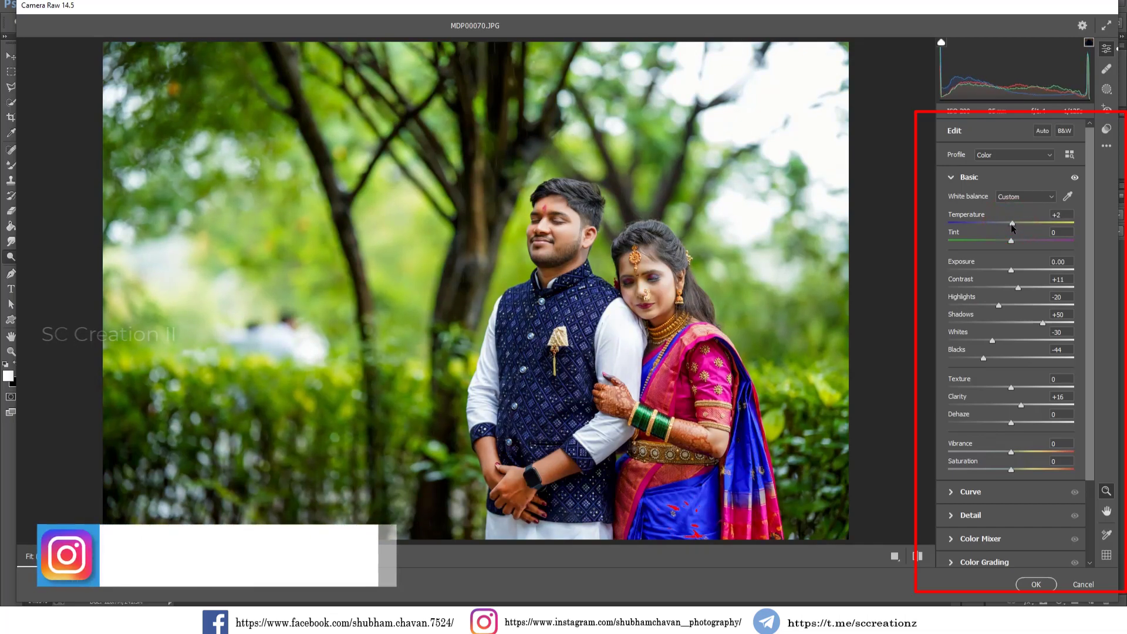
{"action": "left_click", "coordinate": [962, 178]}
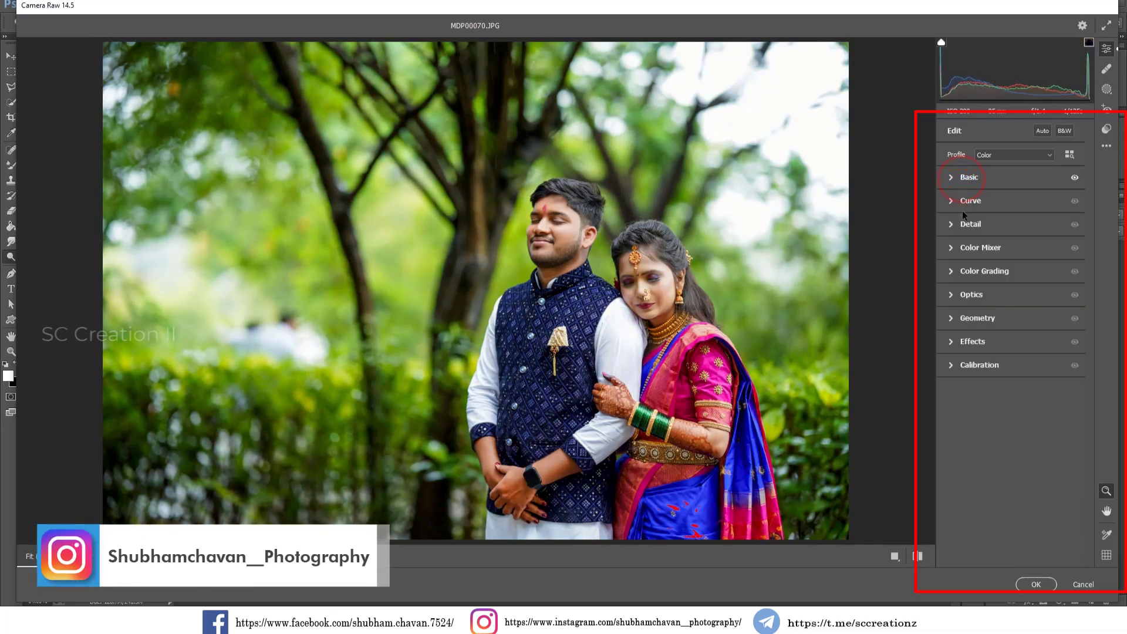
Step: Set the parametric tone curve to Lights -11, Darks -14 and Shadows +25
{"action": "left_click", "coordinate": [951, 200]}
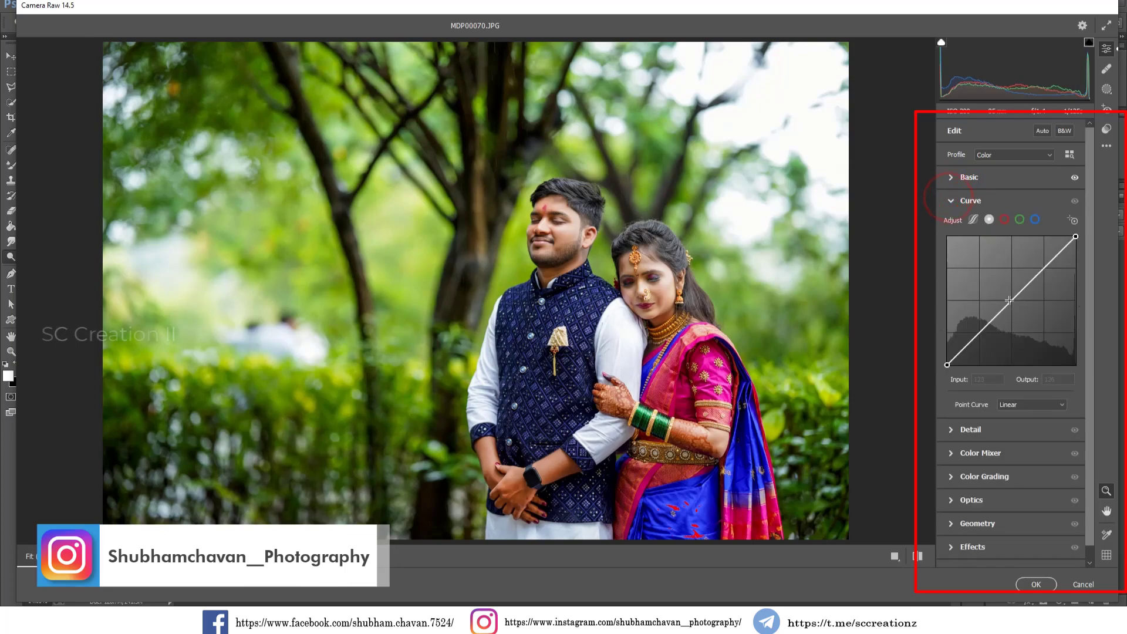
{"action": "left_click_drag", "start_coordinate": [1010, 301], "coordinate": [1011, 297]}
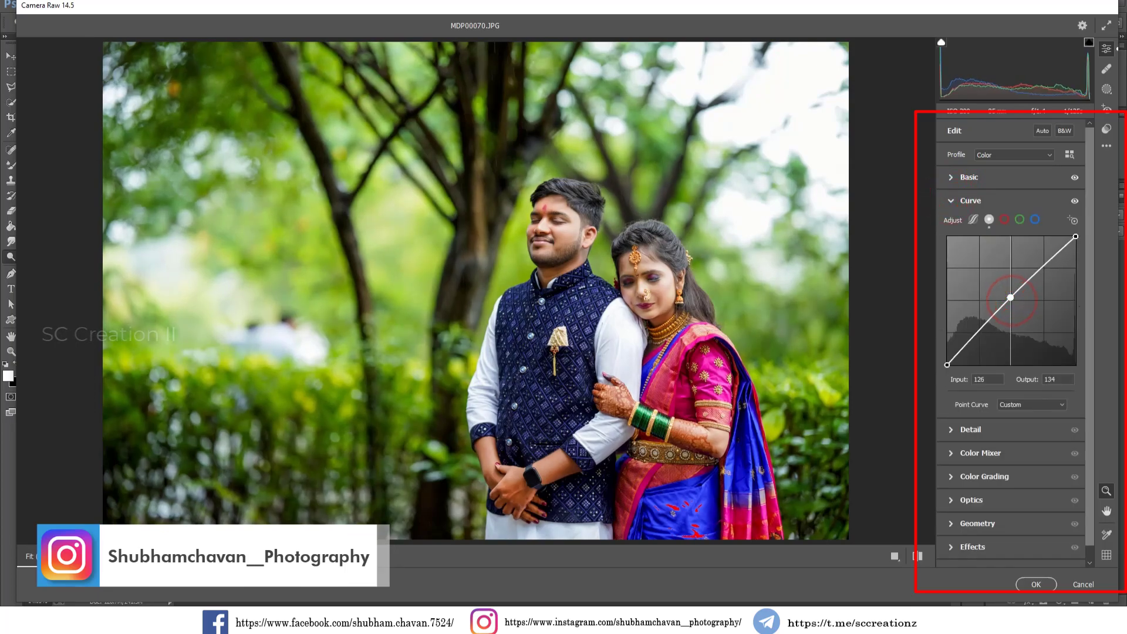
{"action": "left_click", "coordinate": [973, 219]}
{"action": "mouse_move", "coordinate": [1011, 433]}
{"action": "left_mouse_down"}
{"action": "mouse_move", "coordinate": [1029, 433]}
{"action": "mouse_move", "coordinate": [1007, 425]}
{"action": "mouse_move", "coordinate": [1023, 414]}
{"action": "mouse_move", "coordinate": [1005, 415]}
{"action": "mouse_move", "coordinate": [1027, 450]}
{"action": "left_mouse_up"}
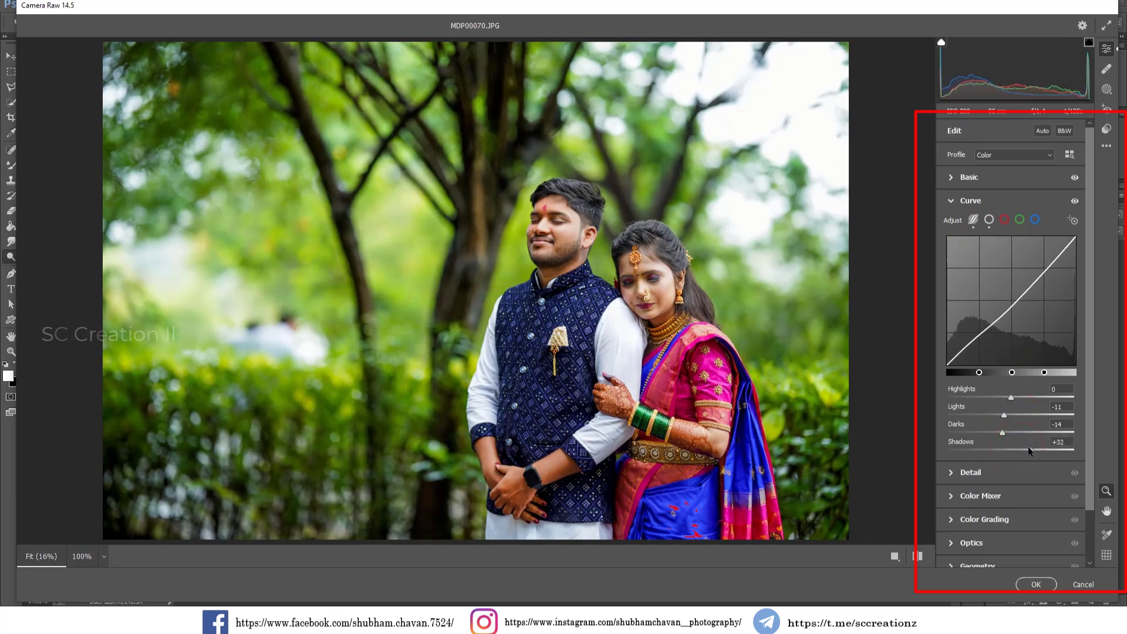
{"action": "left_click", "coordinate": [961, 202]}
{"action": "left_click", "coordinate": [958, 226]}
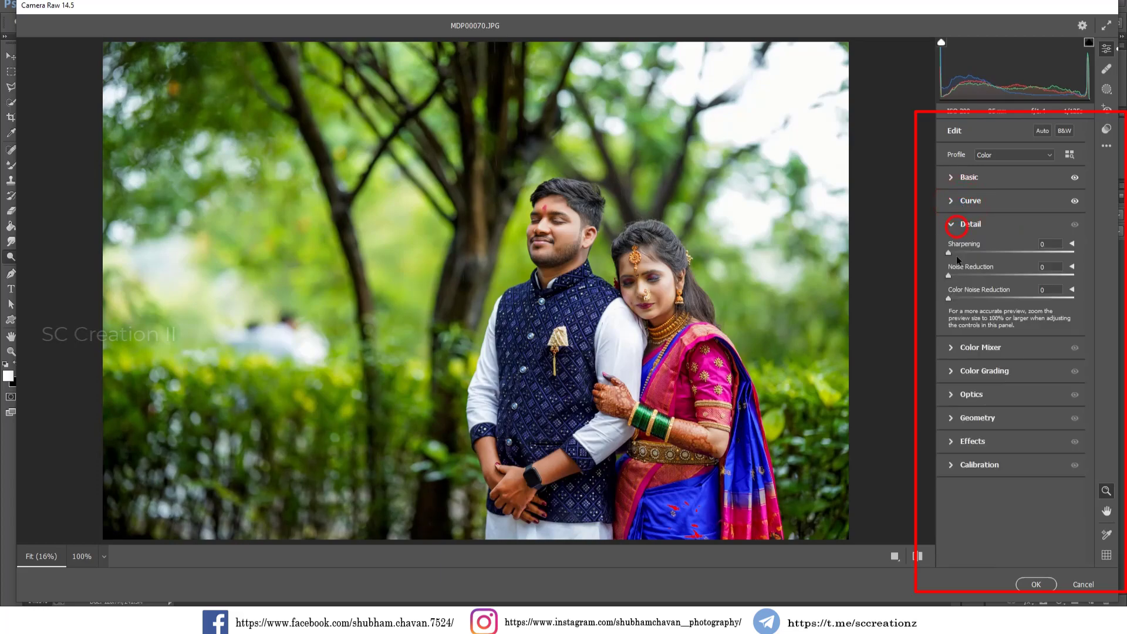
Step: Shift Color Mixer hues (Yellows +27, Greens -20, Blues -7, Aquas) and raise Reds saturation to +24
{"action": "left_click", "coordinate": [958, 225]}
{"action": "left_click", "coordinate": [956, 249]}
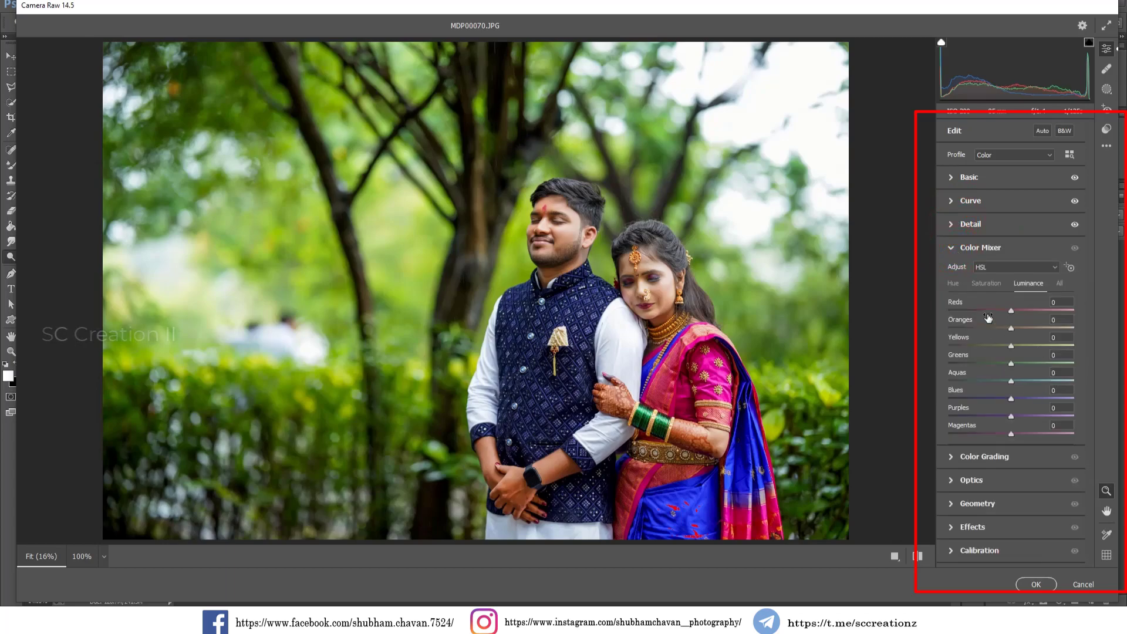
{"action": "left_click", "coordinate": [955, 284]}
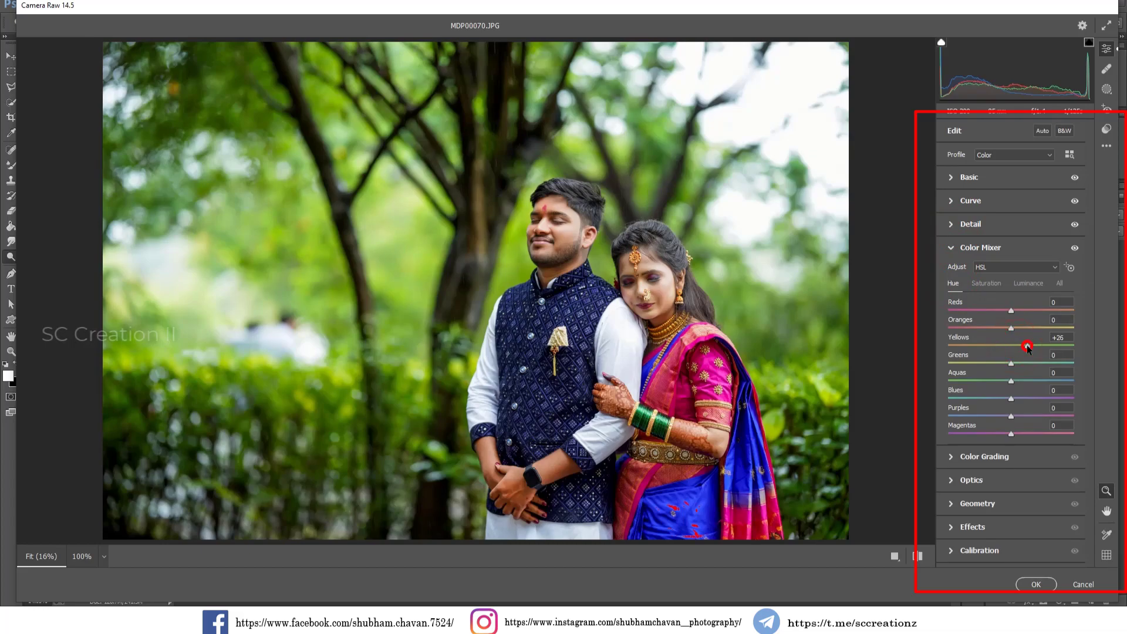
{"action": "left_click_drag", "start_coordinate": [1011, 363], "coordinate": [996, 362]}
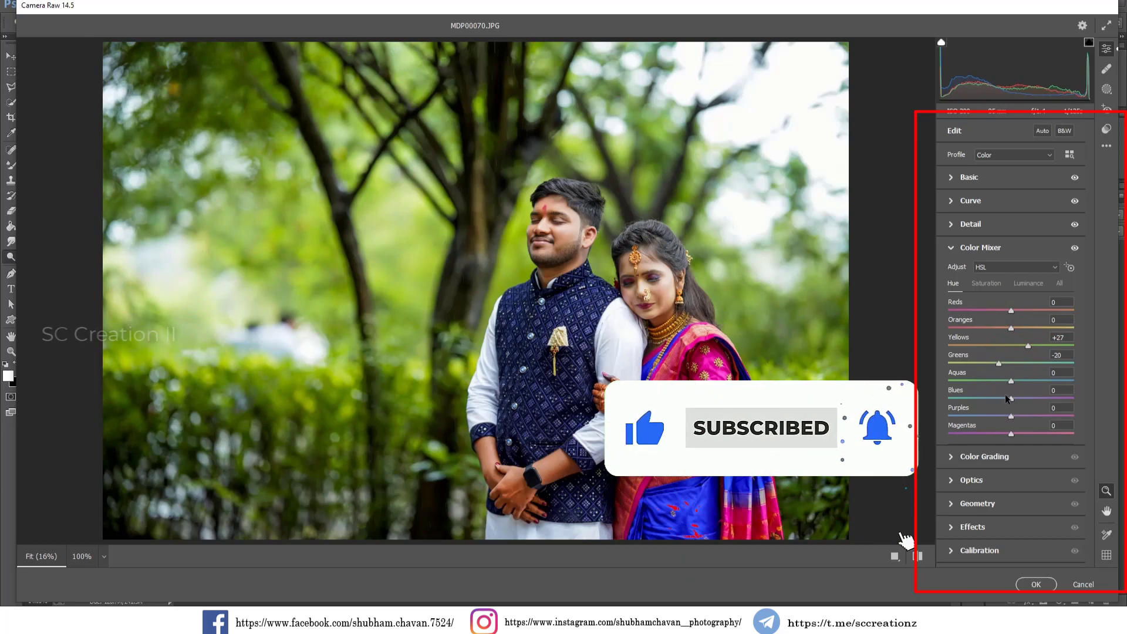
{"action": "mouse_move", "coordinate": [1010, 399]}
{"action": "left_mouse_down"}
{"action": "mouse_move", "coordinate": [984, 398]}
{"action": "mouse_move", "coordinate": [1002, 410]}
{"action": "left_mouse_up"}
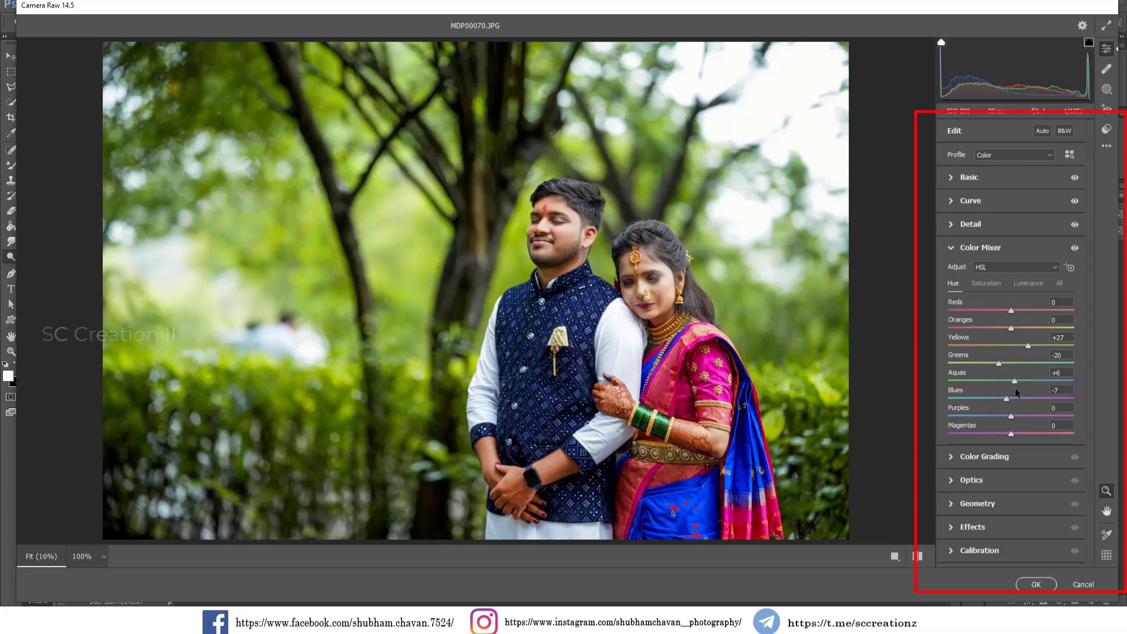
{"action": "left_click_drag", "start_coordinate": [1015, 381], "coordinate": [1009, 381]}
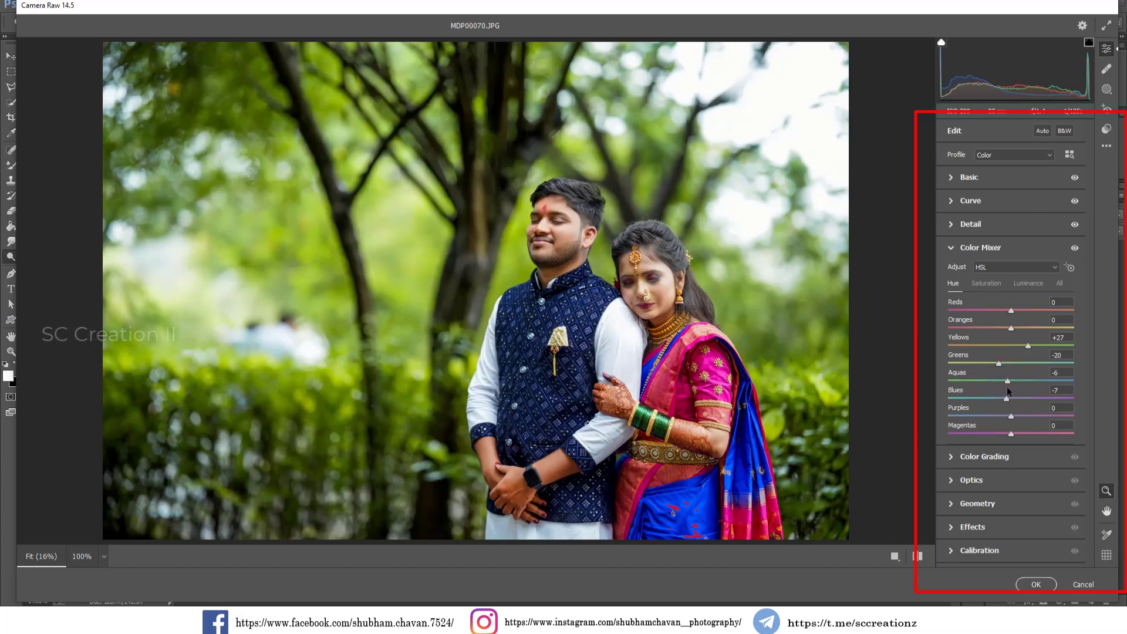
{"action": "left_click", "coordinate": [978, 283]}
{"action": "left_click_drag", "start_coordinate": [1023, 310], "coordinate": [1032, 310]}
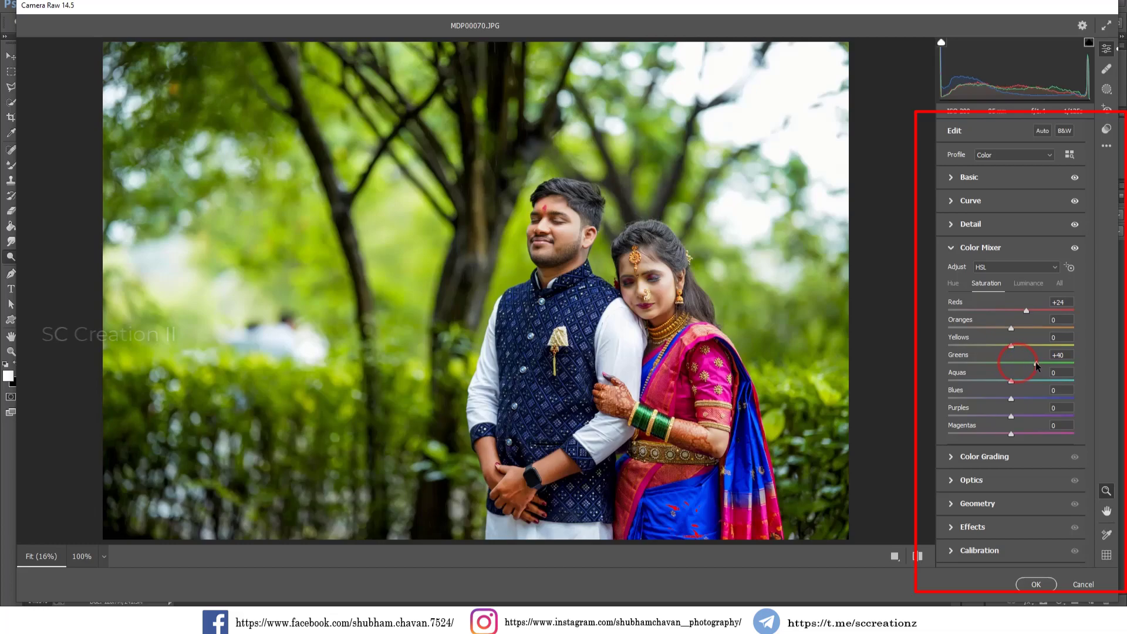
Step: Raise Greens saturation to +46 and adjust Yellows and Blues saturation in the Color Mixer
{"action": "left_click_drag", "start_coordinate": [1036, 363], "coordinate": [1039, 362]}
{"action": "left_click_drag", "start_coordinate": [1066, 346], "coordinate": [960, 346]}
{"action": "left_click_drag", "start_coordinate": [1008, 399], "coordinate": [1000, 399]}
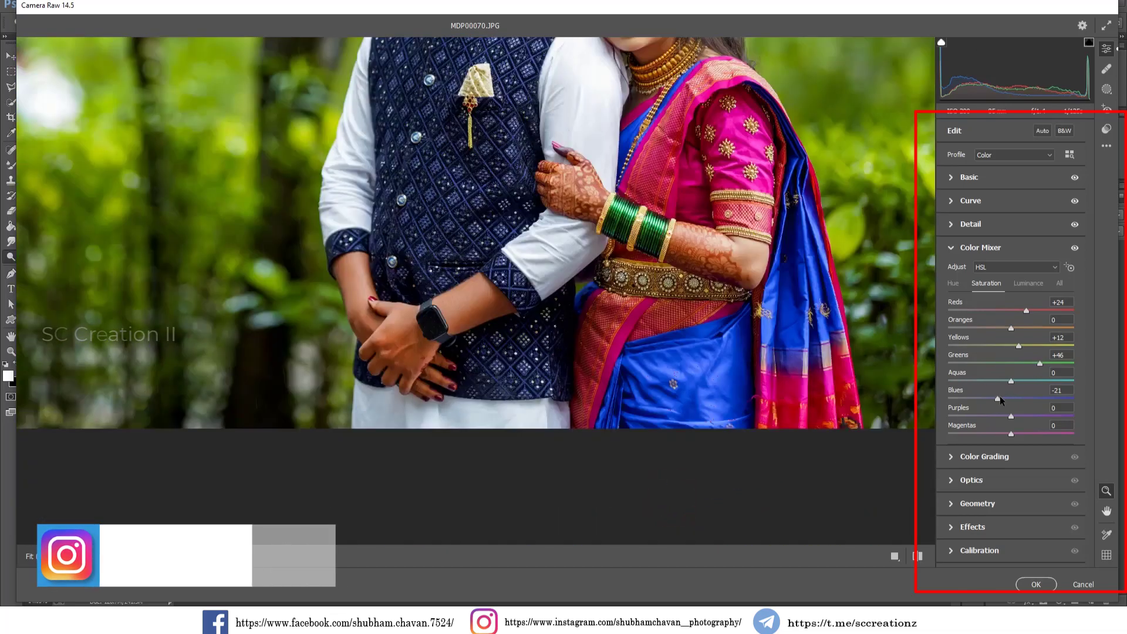
{"action": "left_click_drag", "start_coordinate": [999, 396], "coordinate": [1001, 407]}
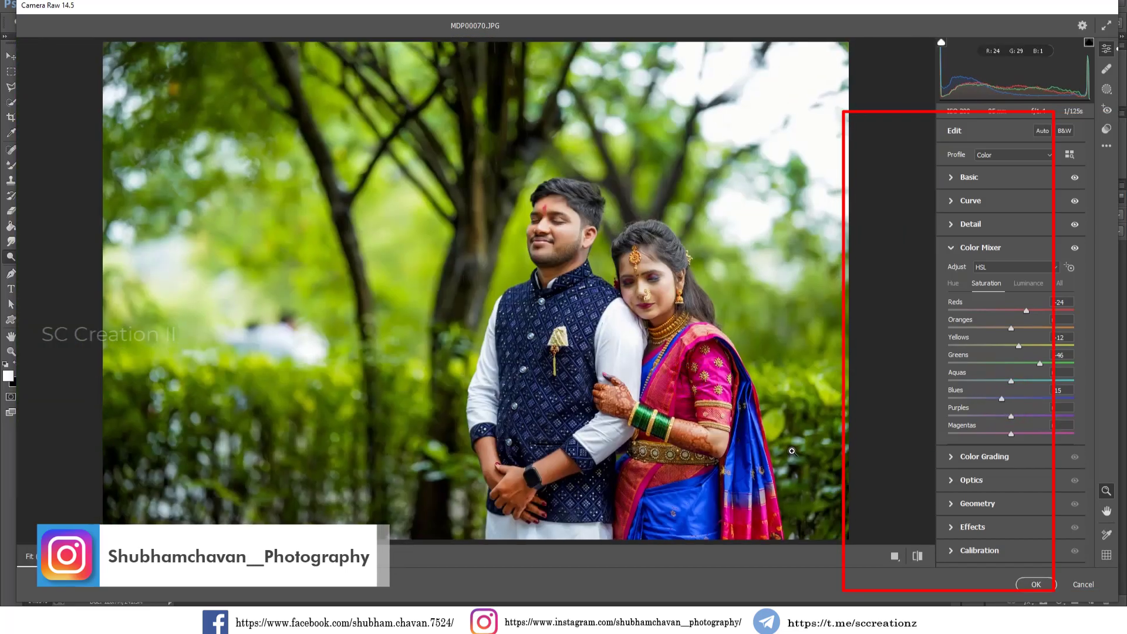
Step: Darken luminance of Reds, Oranges (-17), Yellows, Greens and Aquas (-37), and adjust Blues
{"action": "left_click", "coordinate": [1029, 284]}
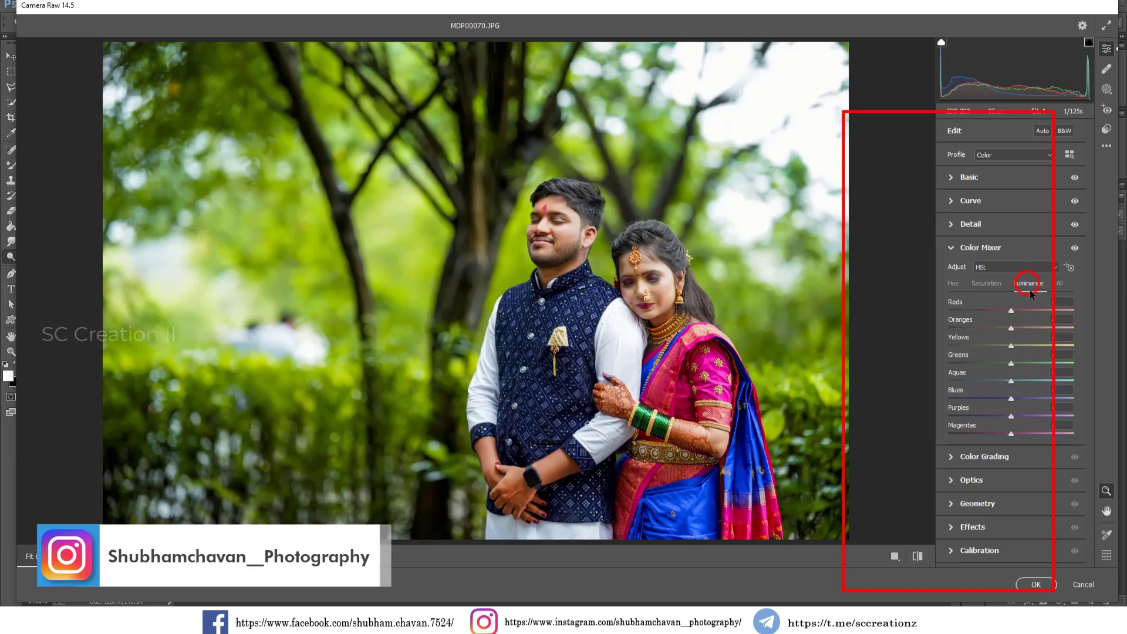
{"action": "left_click", "coordinate": [998, 311]}
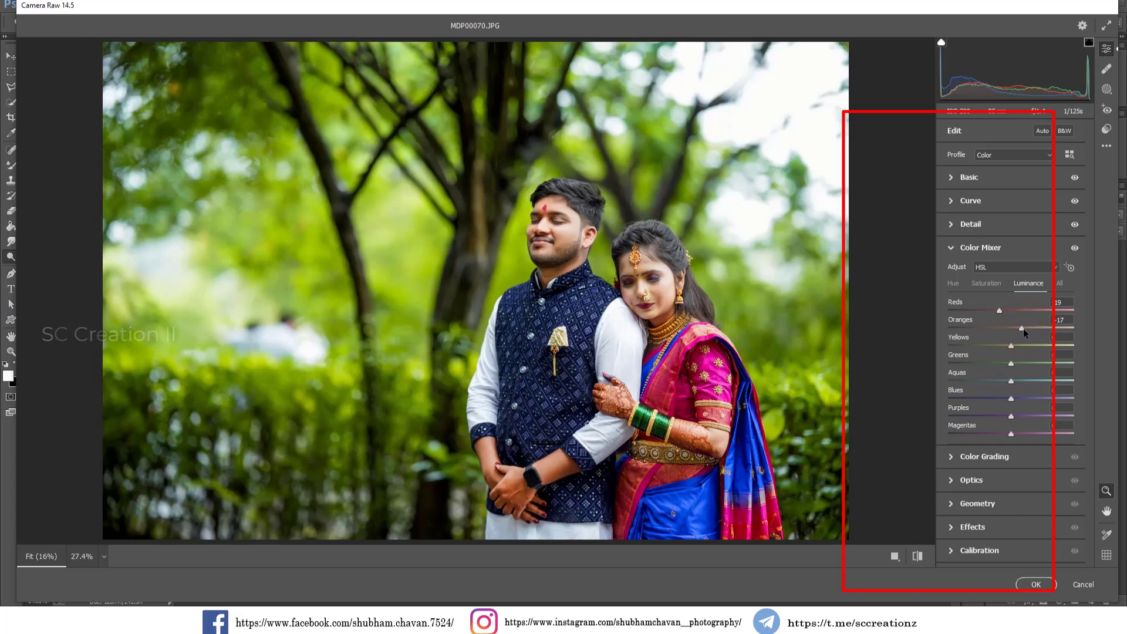
{"action": "left_click_drag", "start_coordinate": [1011, 345], "coordinate": [1005, 347]}
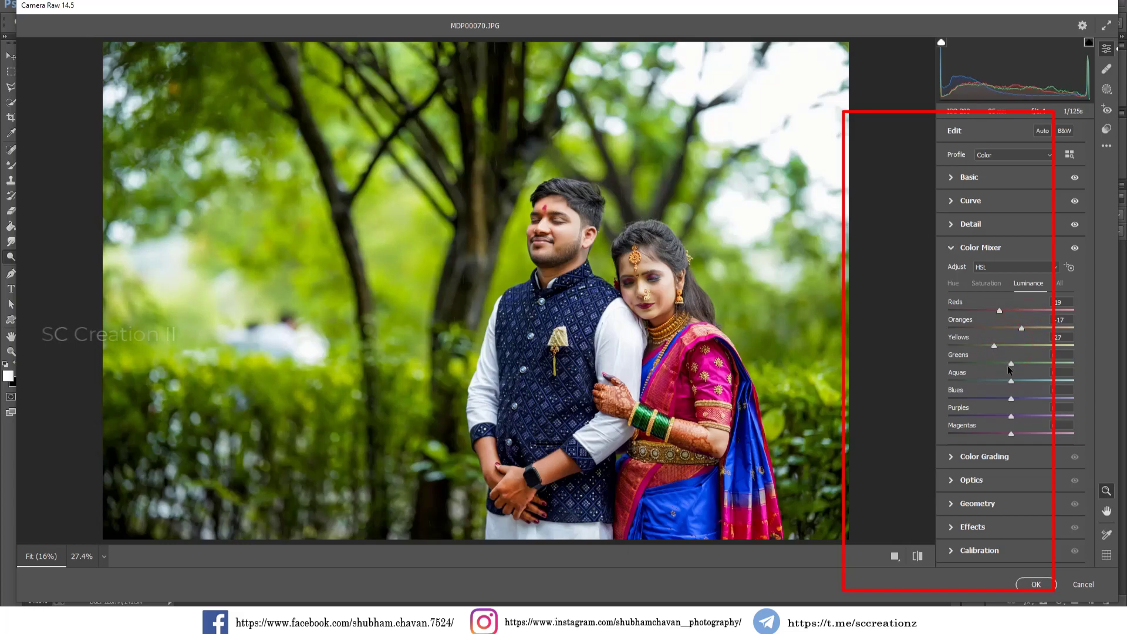
{"action": "left_click_drag", "start_coordinate": [996, 369], "coordinate": [994, 367]}
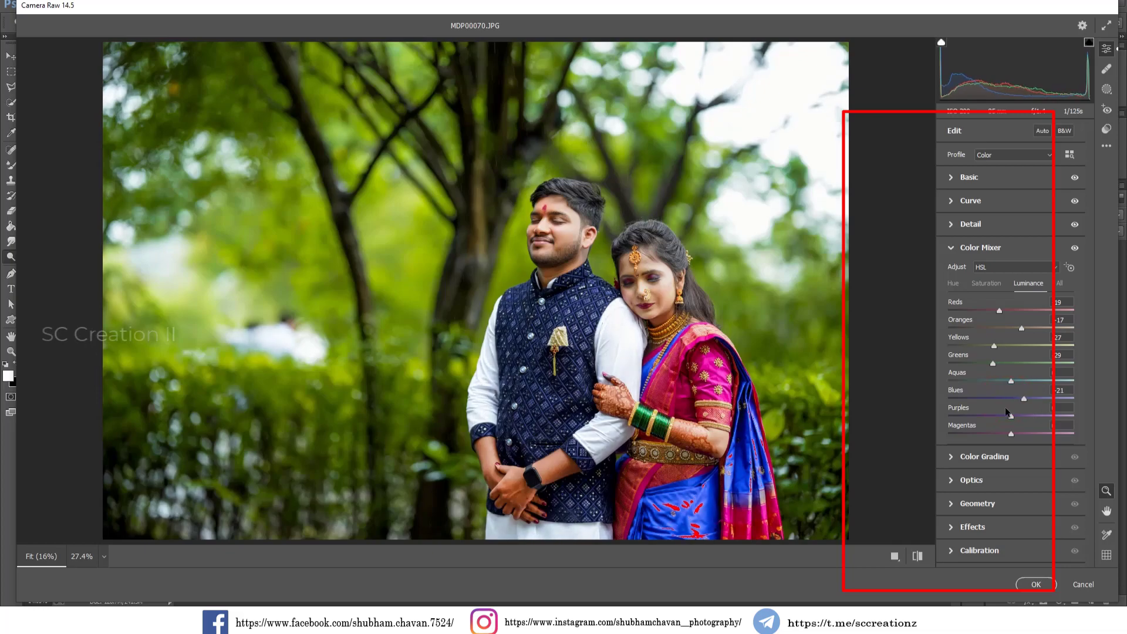
{"action": "mouse_move", "coordinate": [1007, 399]}
{"action": "left_mouse_down"}
{"action": "mouse_move", "coordinate": [990, 399]}
{"action": "mouse_move", "coordinate": [1052, 382]}
{"action": "mouse_move", "coordinate": [951, 381]}
{"action": "mouse_move", "coordinate": [1076, 388]}
{"action": "left_mouse_up"}
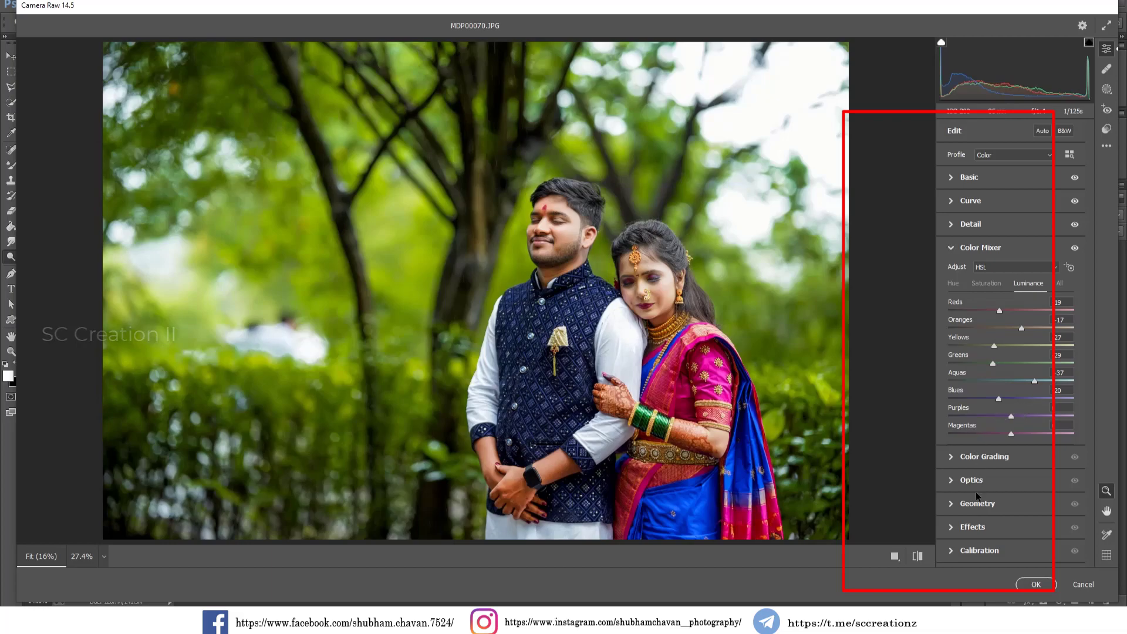
{"action": "left_click", "coordinate": [954, 525]}
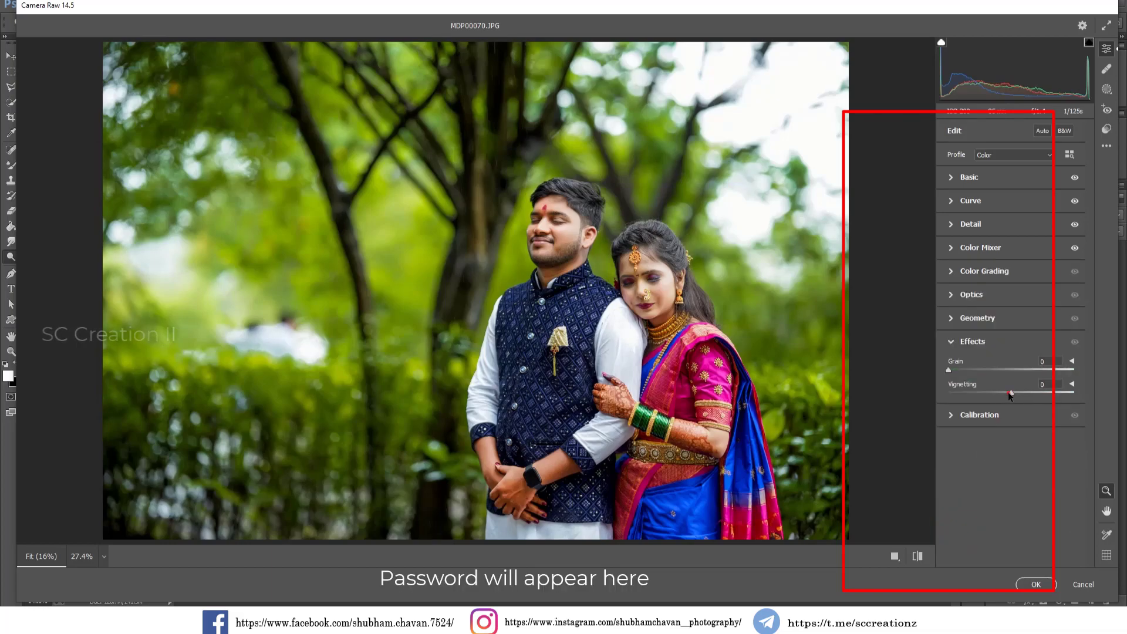
Step: Darken the photo's edges with a vignette in Camera Raw Effects
{"action": "left_click_drag", "start_coordinate": [1011, 393], "coordinate": [999, 393]}
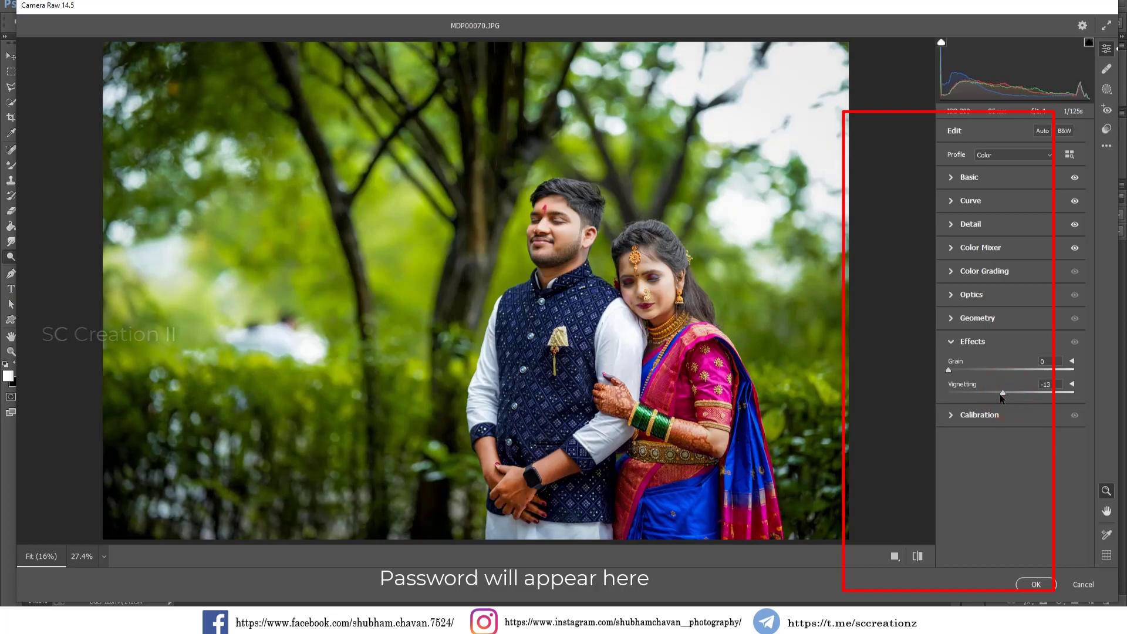
{"action": "left_click", "coordinate": [959, 340]}
{"action": "left_click", "coordinate": [960, 367]}
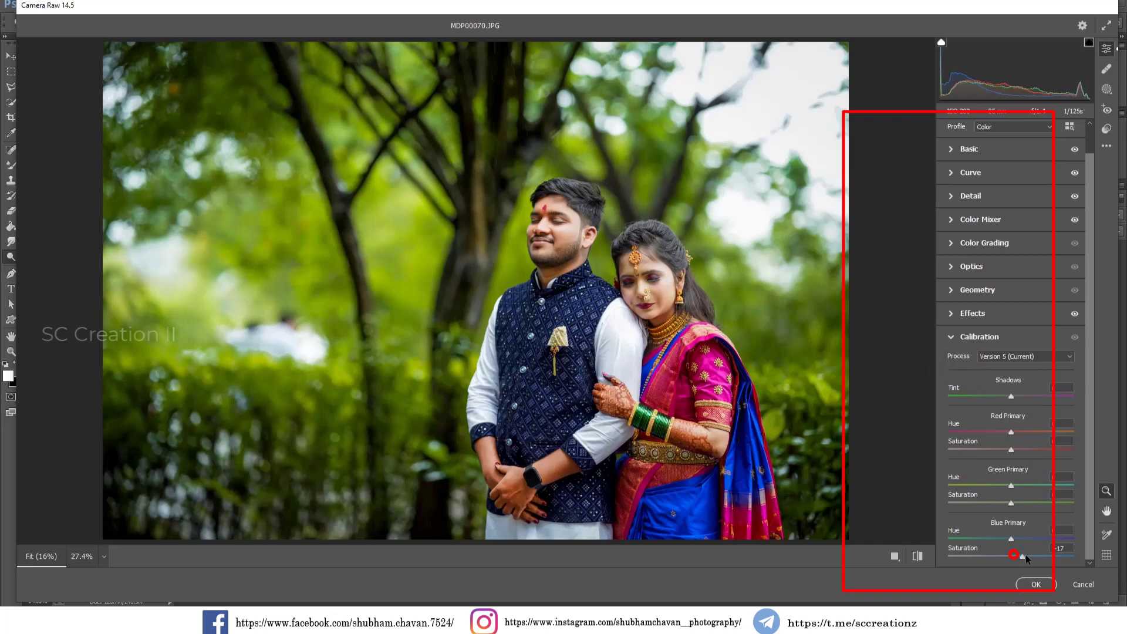
Step: Set Calibration Red saturation -5, Green hue +6 and saturation +5, Blue saturation +16, and apply
{"action": "left_click_drag", "start_coordinate": [1026, 555], "coordinate": [1025, 554]}
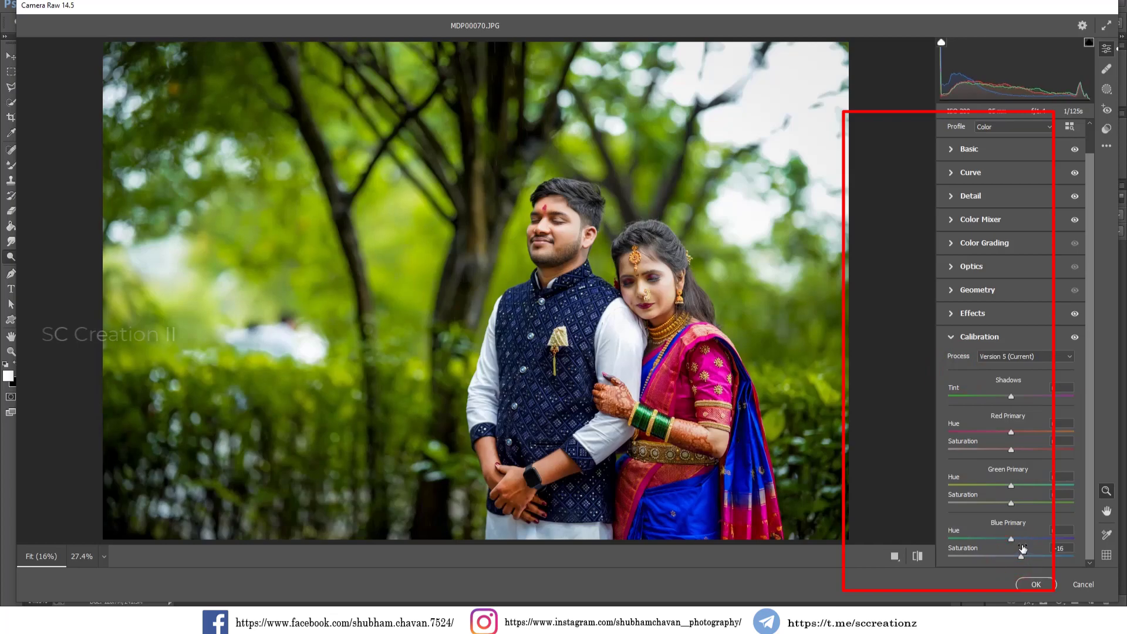
{"action": "left_click", "coordinate": [1008, 502]}
{"action": "left_click", "coordinate": [651, 286]}
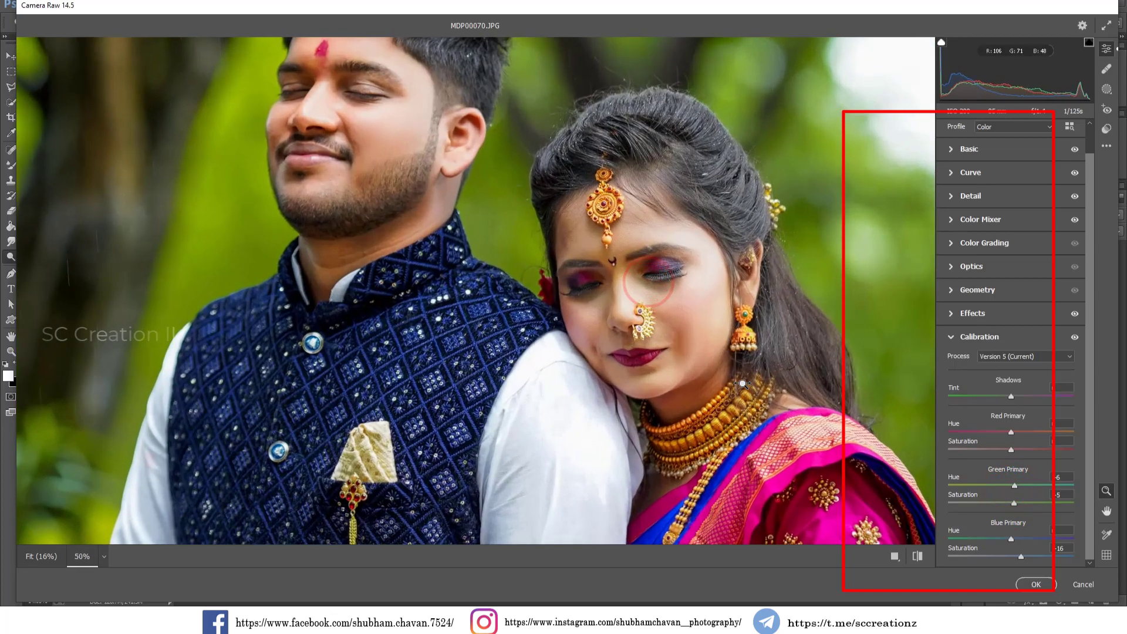
{"action": "left_click_drag", "start_coordinate": [997, 450], "coordinate": [1005, 450]}
{"action": "left_click", "coordinate": [803, 401]}
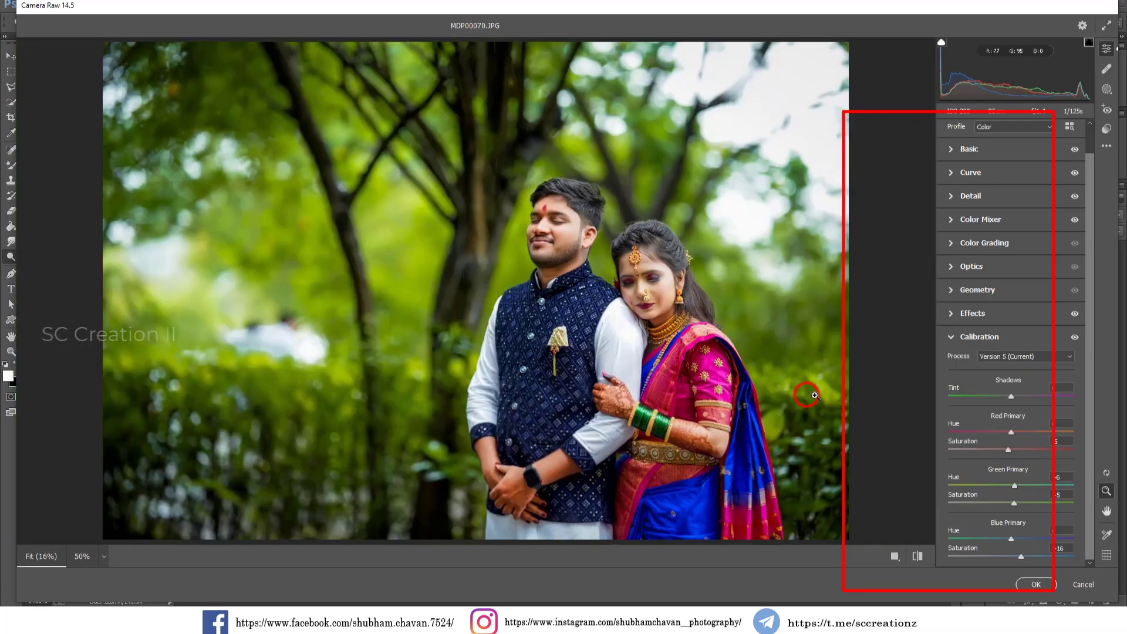
{"action": "left_click", "coordinate": [654, 295]}
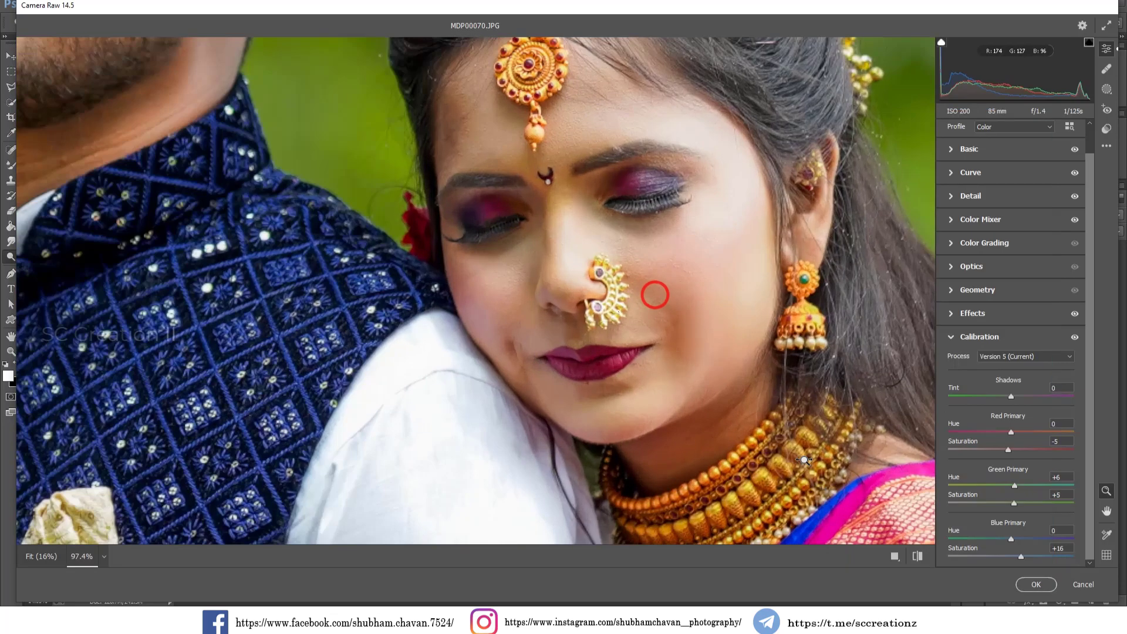
{"action": "left_click", "coordinate": [749, 396]}
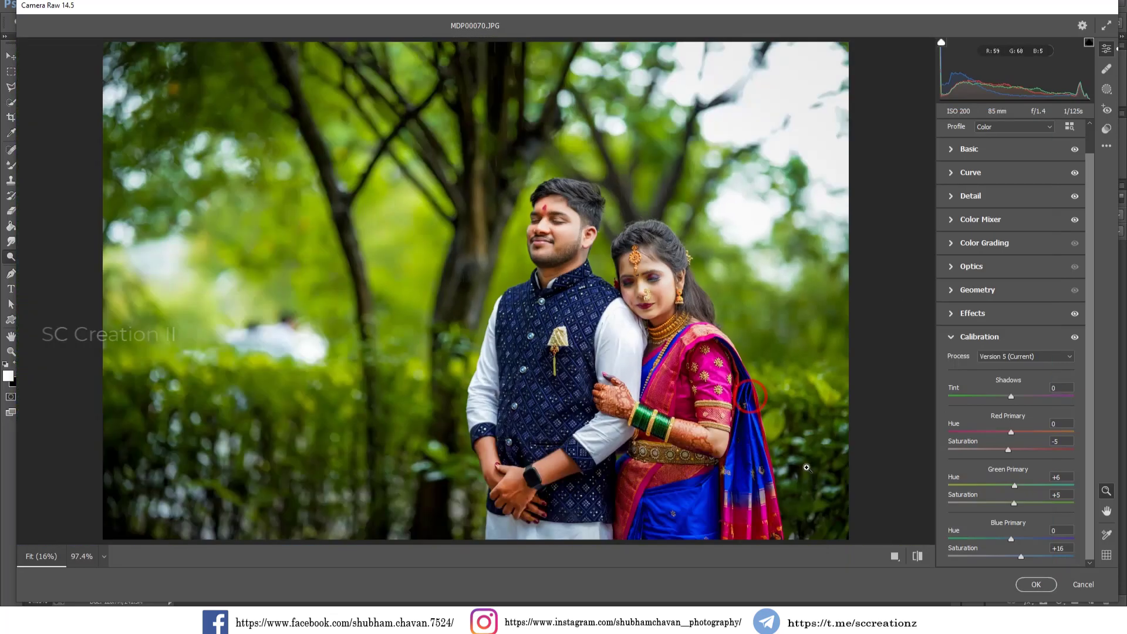
{"action": "left_click", "coordinate": [1037, 584]}
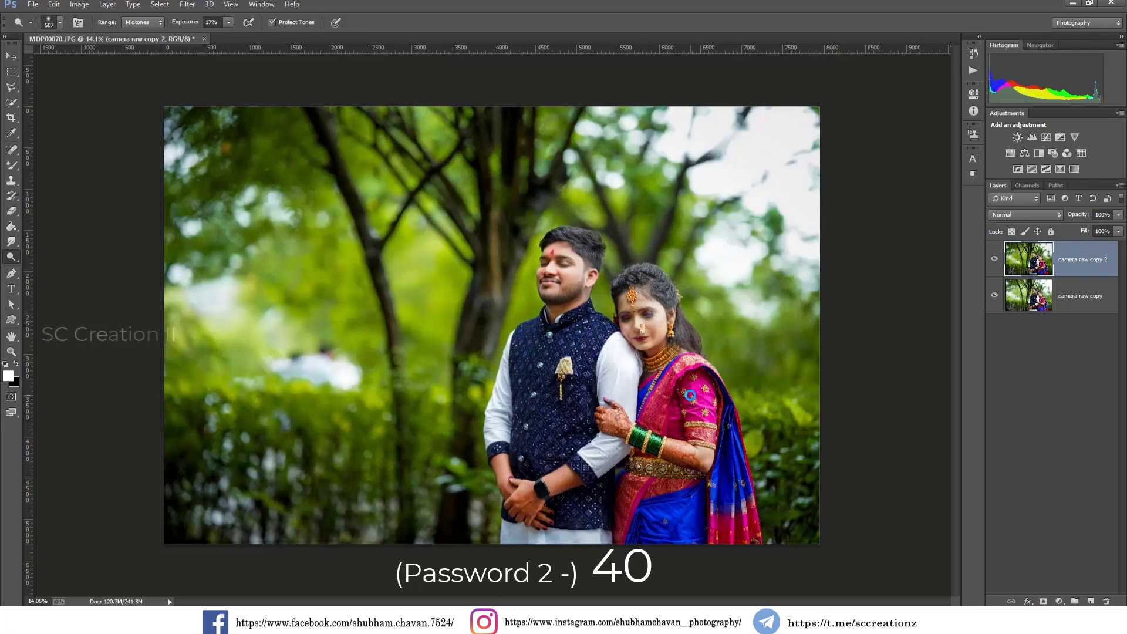
Step: Compare with the top layer hidden, then select the Eraser at 44% opacity
{"action": "left_click", "coordinate": [994, 258]}
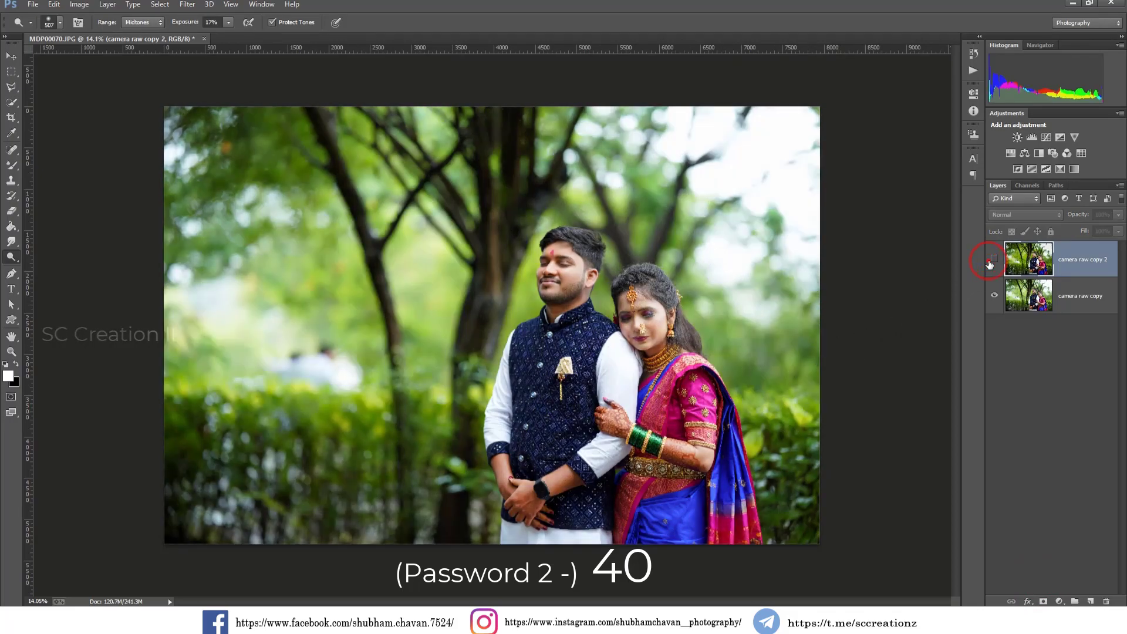
{"action": "scroll", "coordinate": [615, 322], "scroll_direction": "up", "scroll_amount": 2}
{"action": "scroll", "coordinate": [614, 322], "scroll_direction": "up", "scroll_amount": 1}
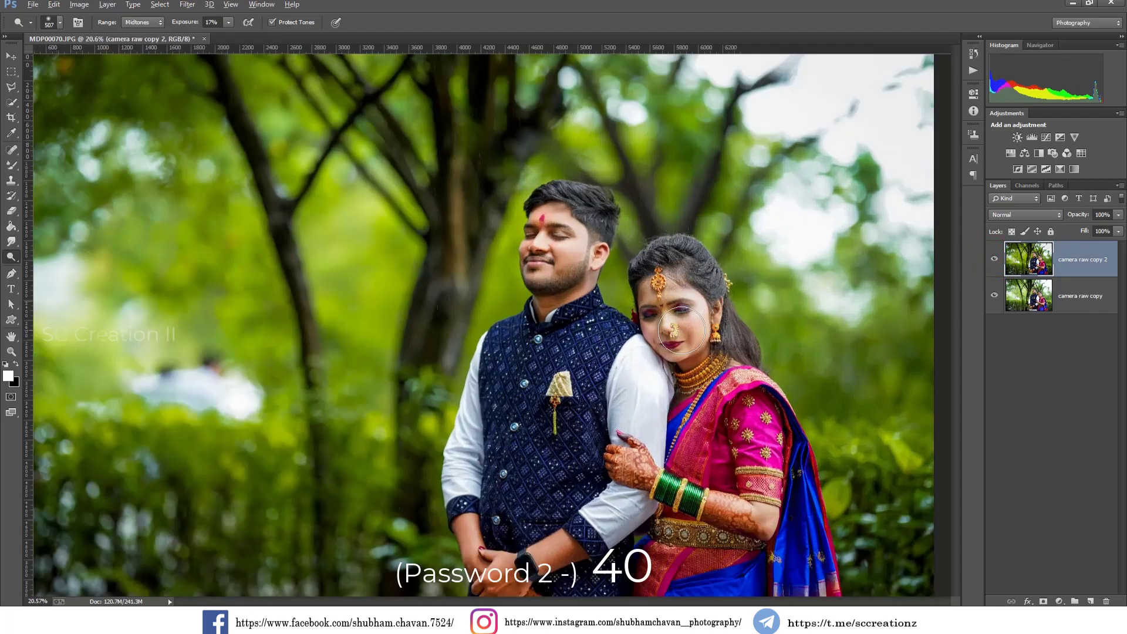
{"action": "scroll", "coordinate": [614, 322], "scroll_direction": "up", "scroll_amount": 1}
{"action": "left_click", "coordinate": [13, 210]}
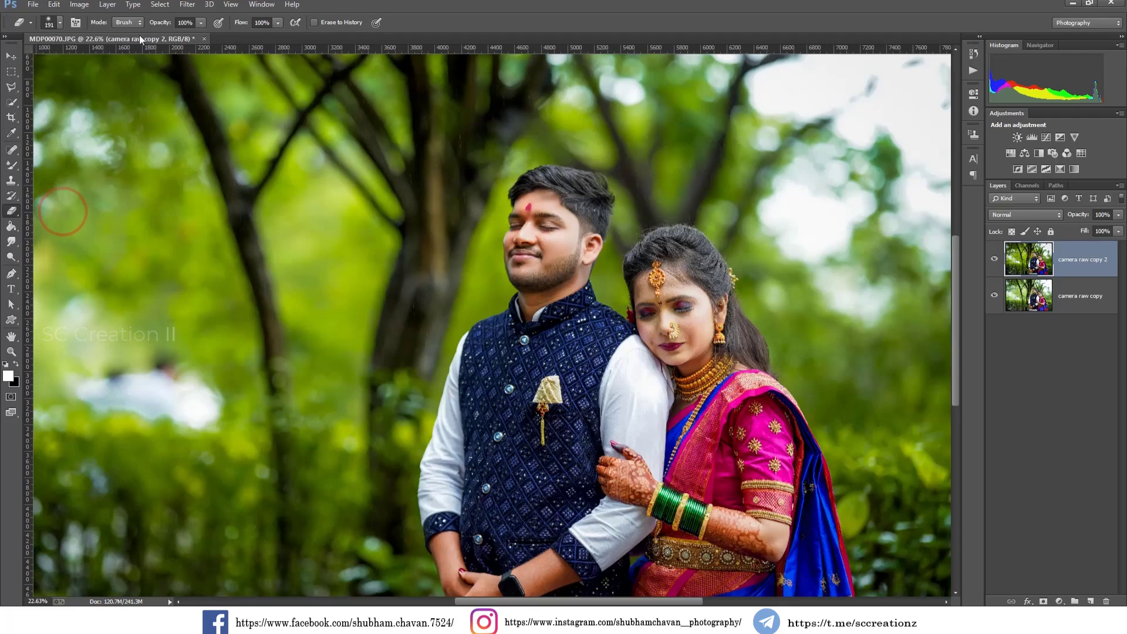
{"action": "left_click_drag", "start_coordinate": [156, 24], "coordinate": [126, 26]}
Step: Enlarge the eraser brush to 454 px
{"action": "right_click", "coordinate": [725, 360]}
{"action": "left_click_drag", "start_coordinate": [814, 385], "coordinate": [840, 386]}
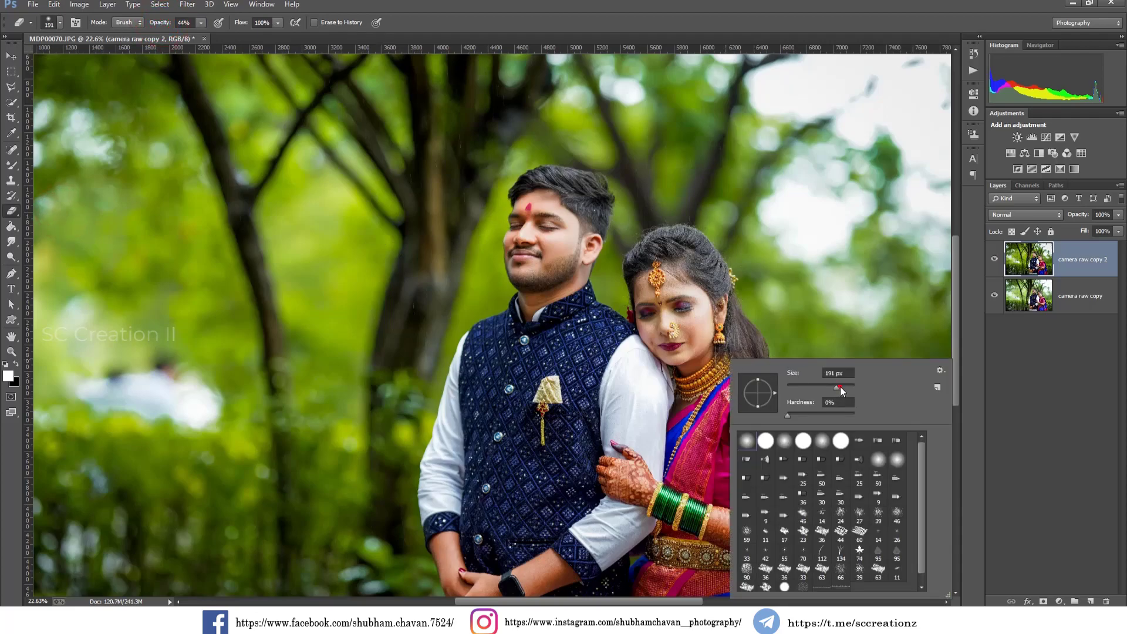
{"action": "left_click", "coordinate": [678, 346]}
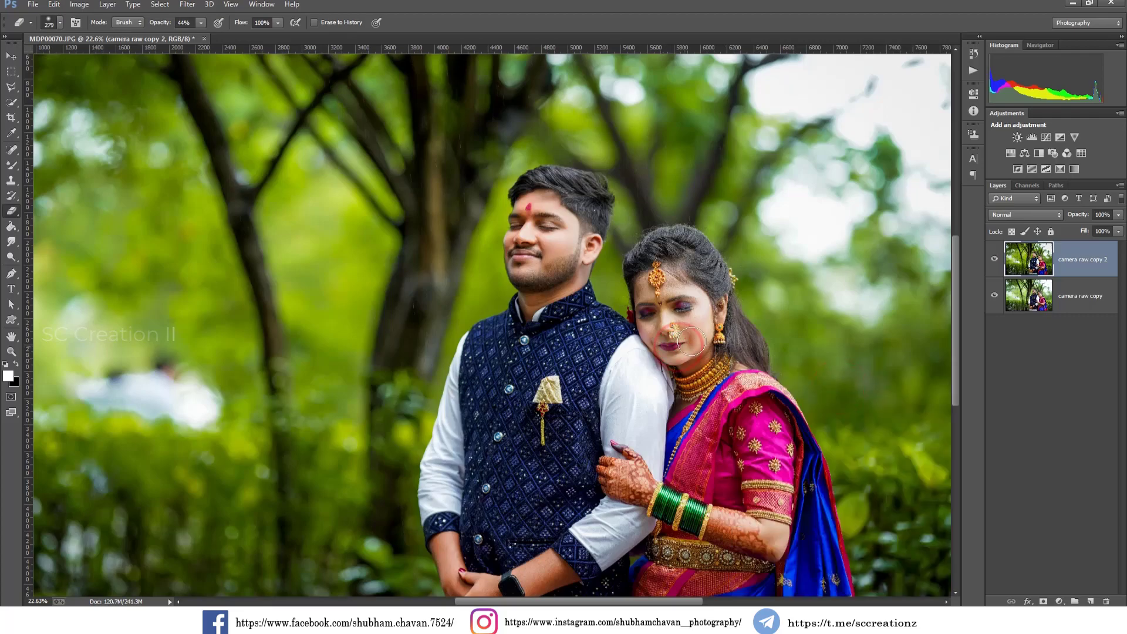
{"action": "scroll", "coordinate": [688, 339], "scroll_direction": "down", "scroll_amount": 1}
{"action": "scroll", "coordinate": [656, 324], "scroll_direction": "down", "scroll_amount": 1}
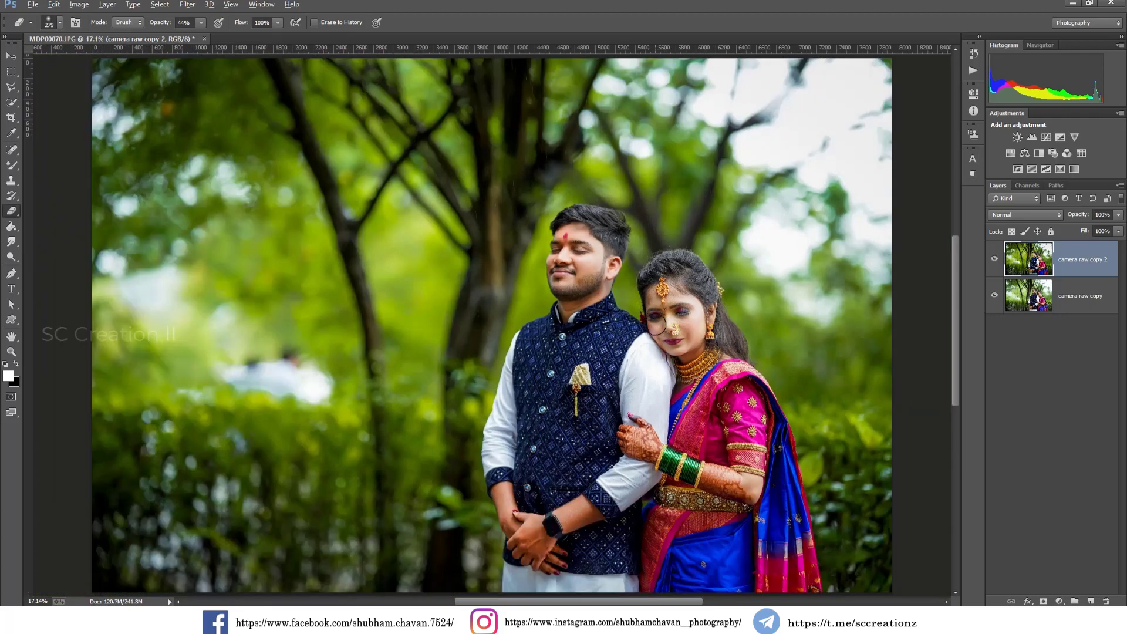
{"action": "scroll", "coordinate": [657, 325], "scroll_direction": "down", "scroll_amount": 1}
{"action": "right_click", "coordinate": [746, 458]}
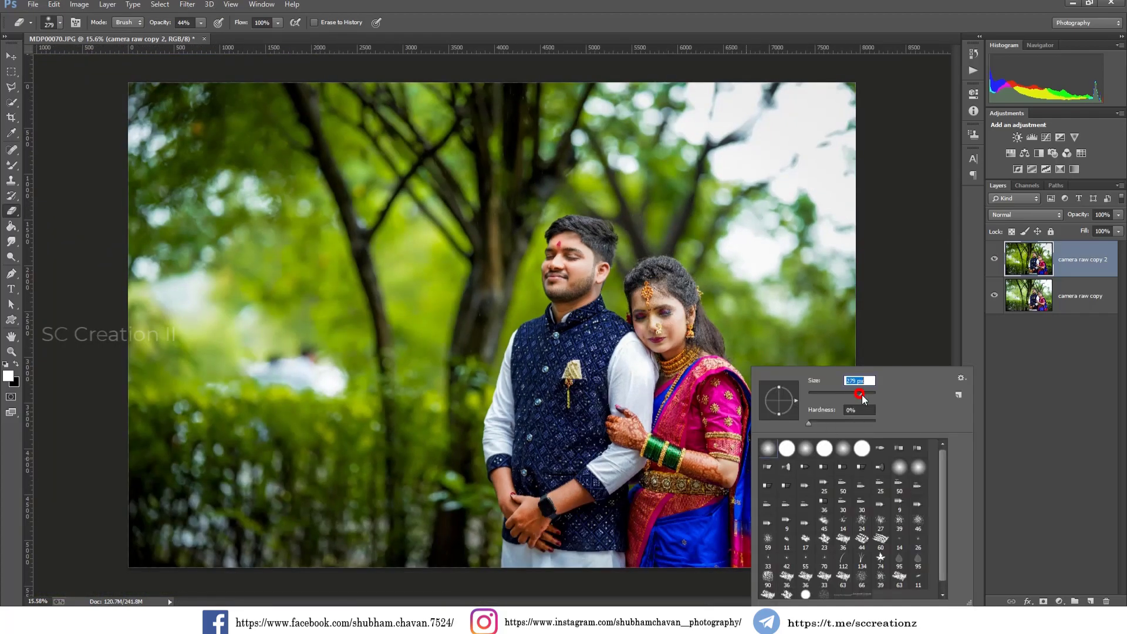
{"action": "left_click_drag", "start_coordinate": [862, 400], "coordinate": [872, 394]}
{"action": "left_click", "coordinate": [692, 461]}
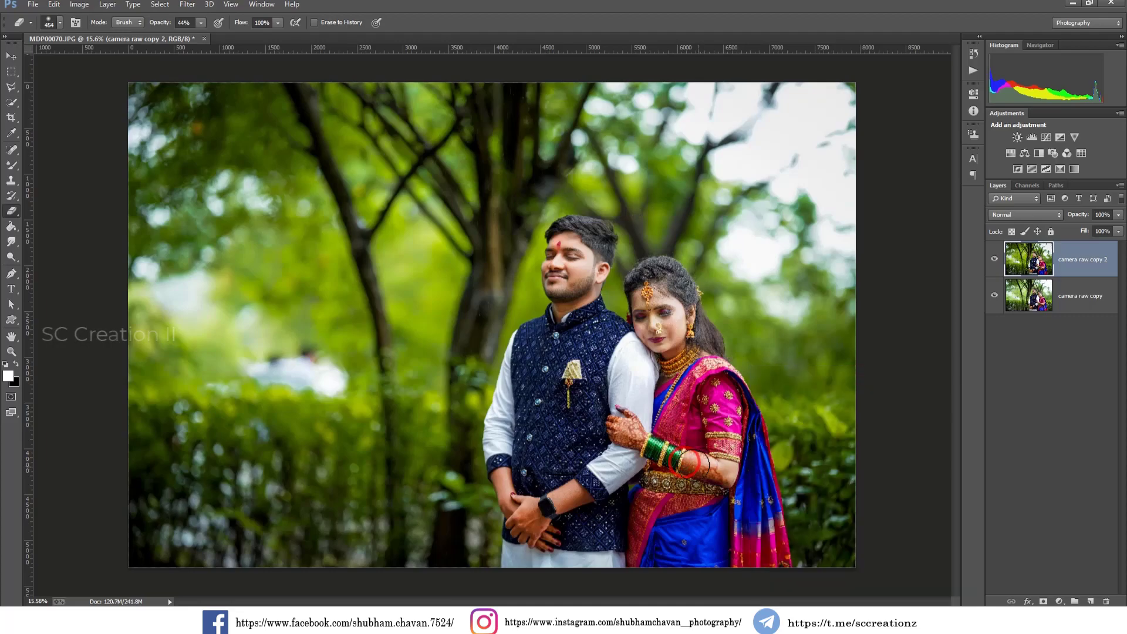
Step: Erase the top layer over the groom's hands, compare, and merge it down
{"action": "mouse_move", "coordinate": [550, 508]}
{"action": "left_mouse_down"}
{"action": "mouse_move", "coordinate": [521, 531]}
{"action": "mouse_move", "coordinate": [567, 499]}
{"action": "left_mouse_up"}
{"action": "left_click", "coordinate": [994, 263]}
{"action": "left_click", "coordinate": [995, 263]}
{"action": "left_click", "coordinate": [994, 264]}
{"action": "right_click", "coordinate": [1094, 273]}
{"action": "left_click", "coordinate": [976, 423]}
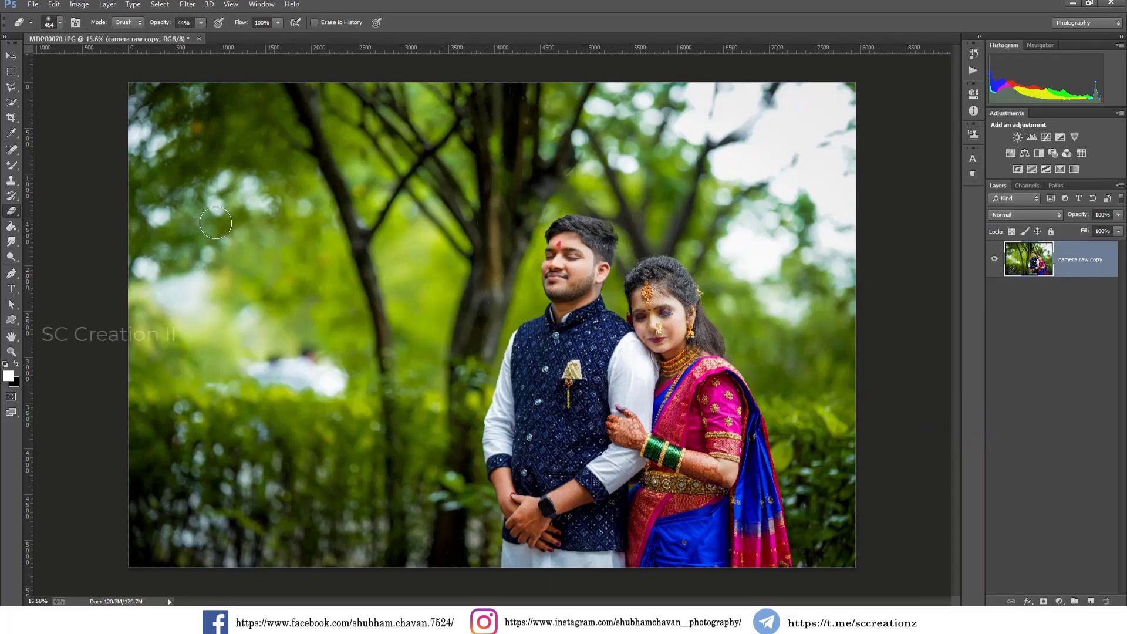
Step: Copy the sun-glow image SC (26).jpg into the portrait and move it toward the upper right
{"action": "left_click", "coordinate": [10, 57]}
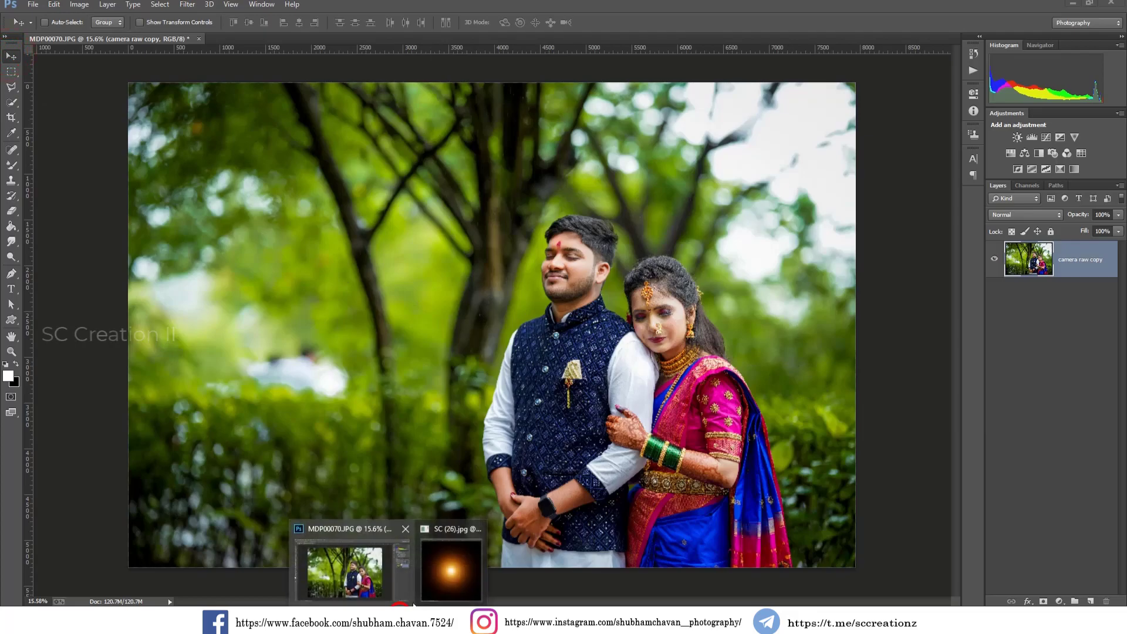
{"action": "left_click", "coordinate": [443, 572]}
{"action": "left_click_drag", "start_coordinate": [312, 304], "coordinate": [832, 186]}
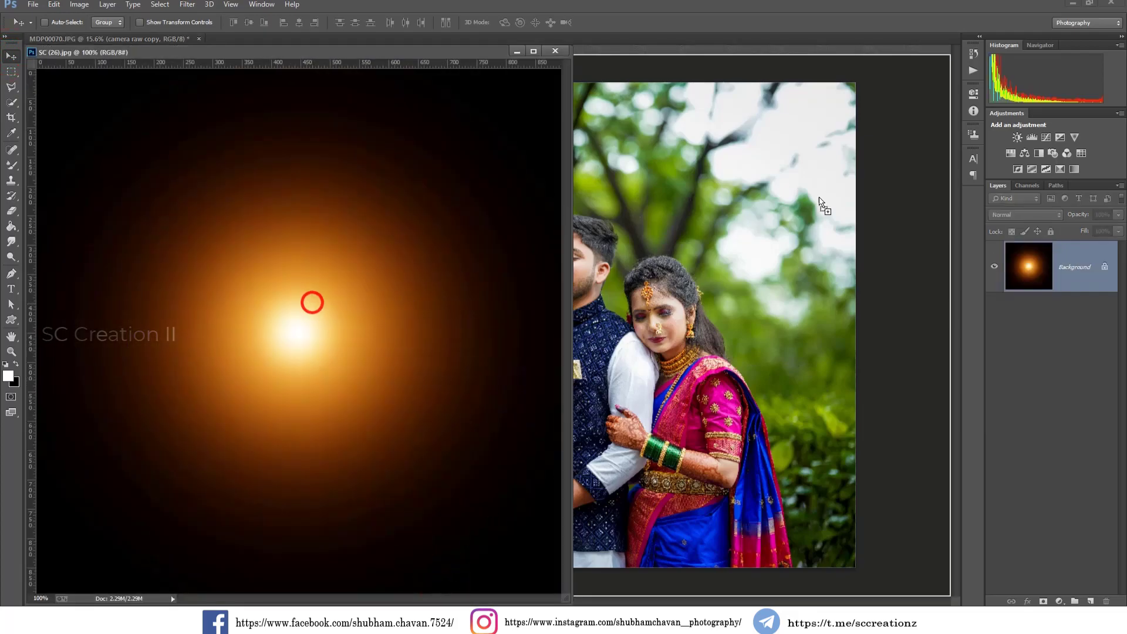
{"action": "left_click", "coordinate": [555, 51]}
{"action": "mouse_move", "coordinate": [871, 208]}
{"action": "left_mouse_down"}
{"action": "mouse_move", "coordinate": [798, 195]}
{"action": "mouse_move", "coordinate": [801, 253]}
{"action": "left_mouse_up"}
Step: Enlarge the glow layer and set its blend mode to Screen
{"action": "key", "text": "ctrl+t"}
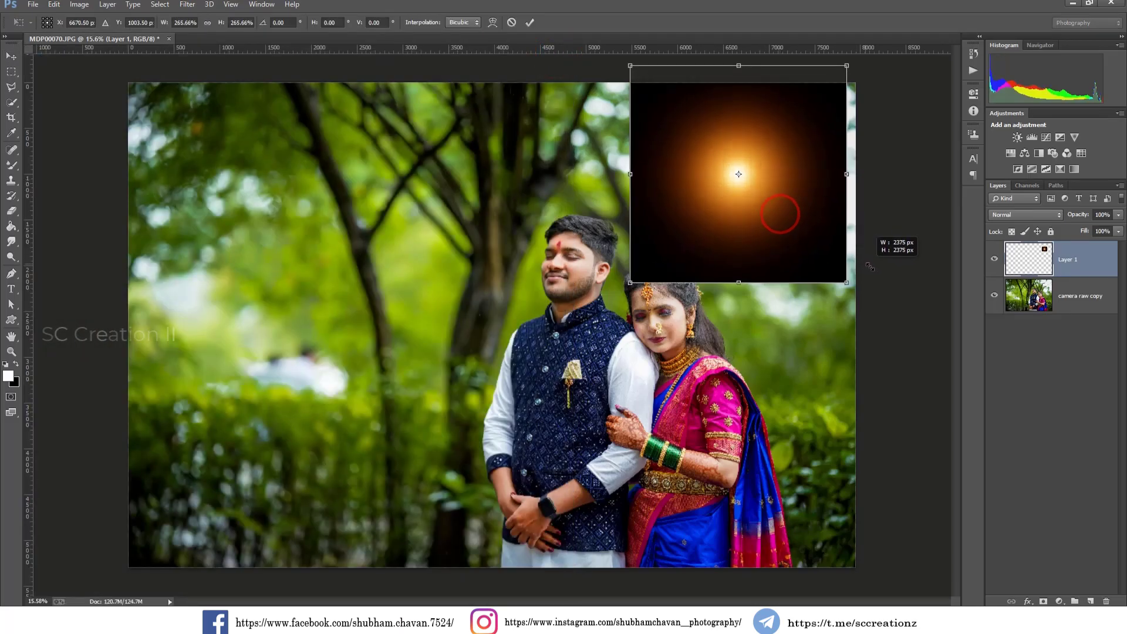
{"action": "double_click", "coordinate": [801, 253]}
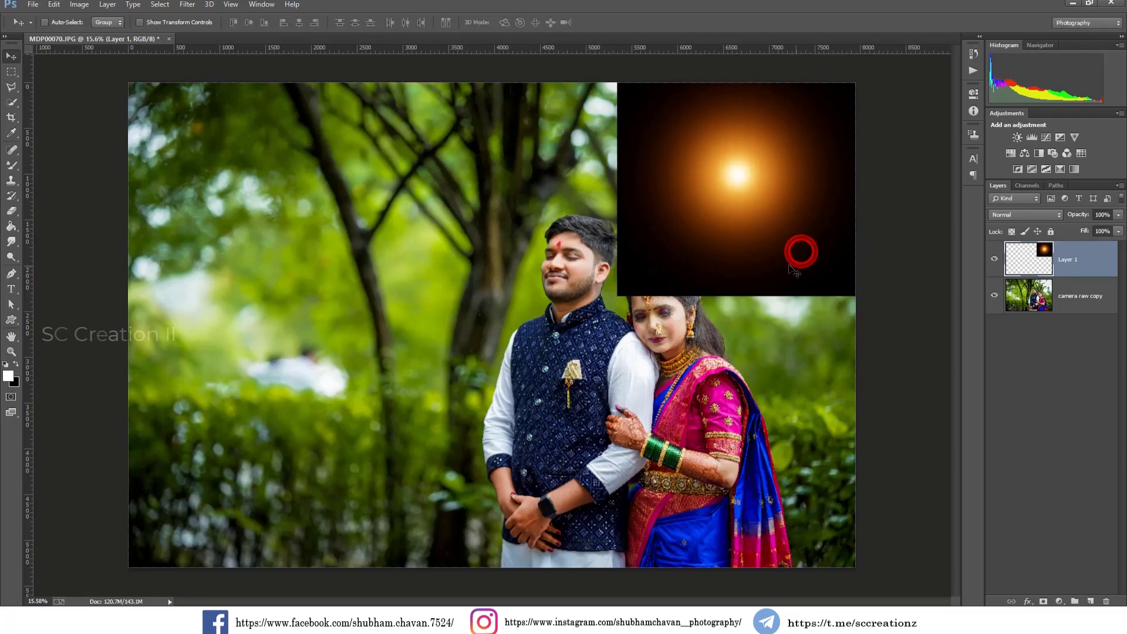
{"action": "left_click", "coordinate": [1016, 216]}
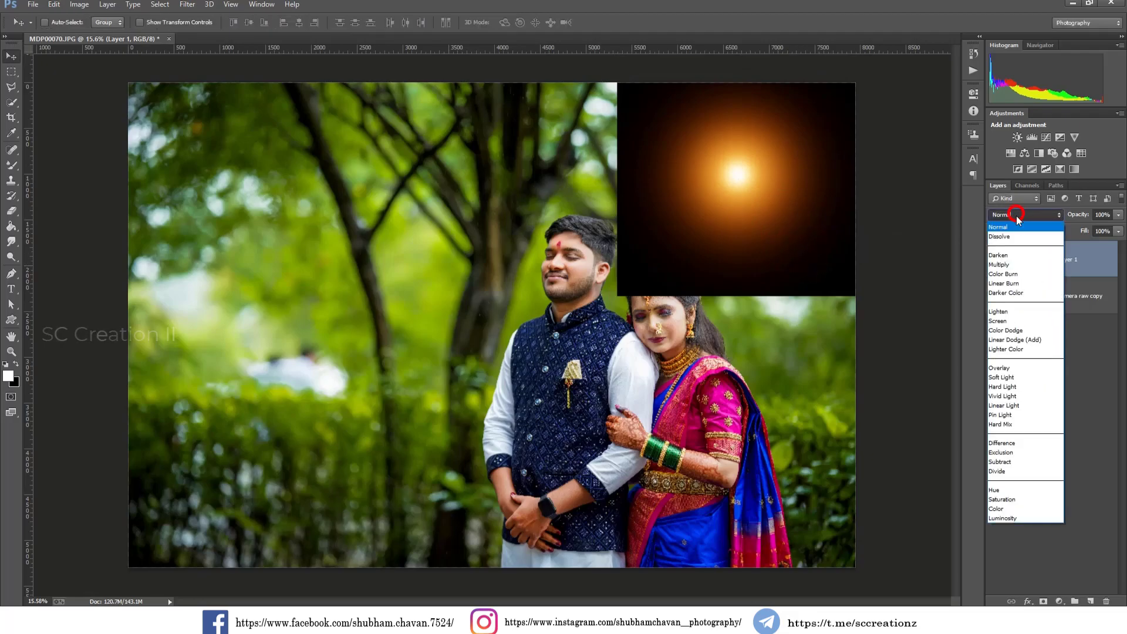
{"action": "left_click", "coordinate": [1016, 322]}
Step: Move the glow into the top right corner and scale it up further
{"action": "left_click_drag", "start_coordinate": [782, 226], "coordinate": [846, 214]}
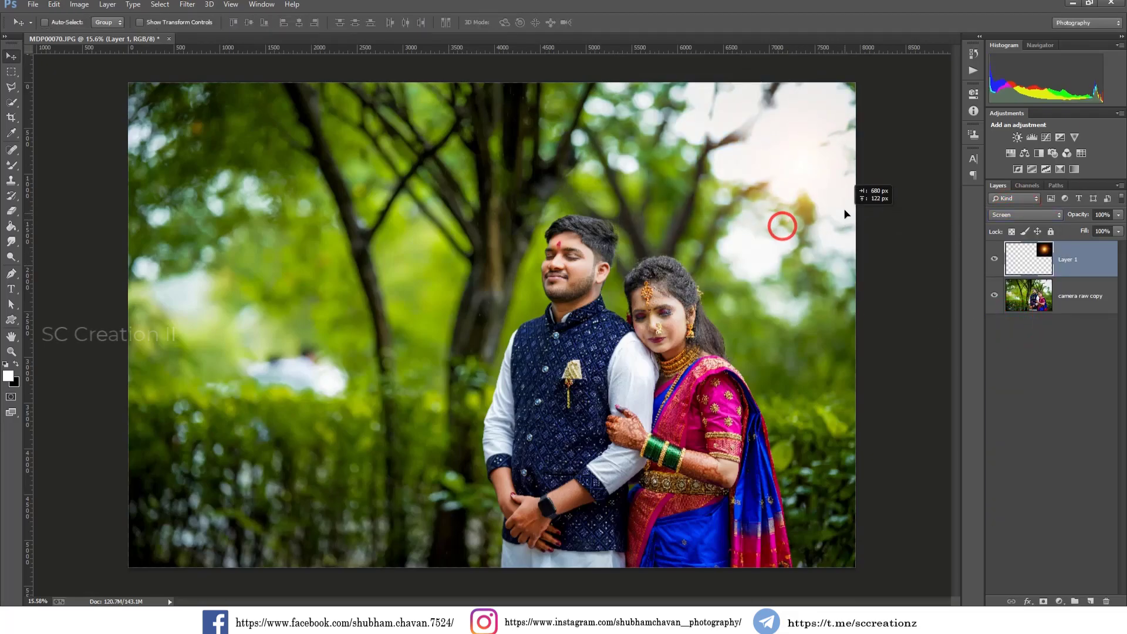
{"action": "key", "text": "ctrl+minus"}
{"action": "key", "text": "ctrl+t"}
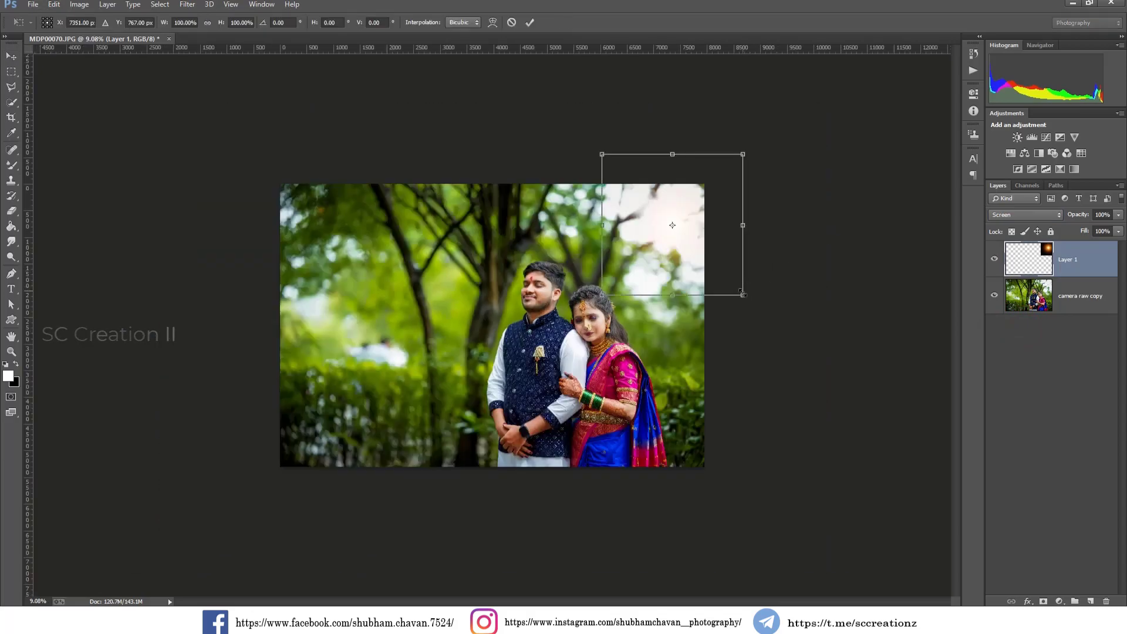
{"action": "left_click_drag", "start_coordinate": [743, 295], "coordinate": [786, 336]}
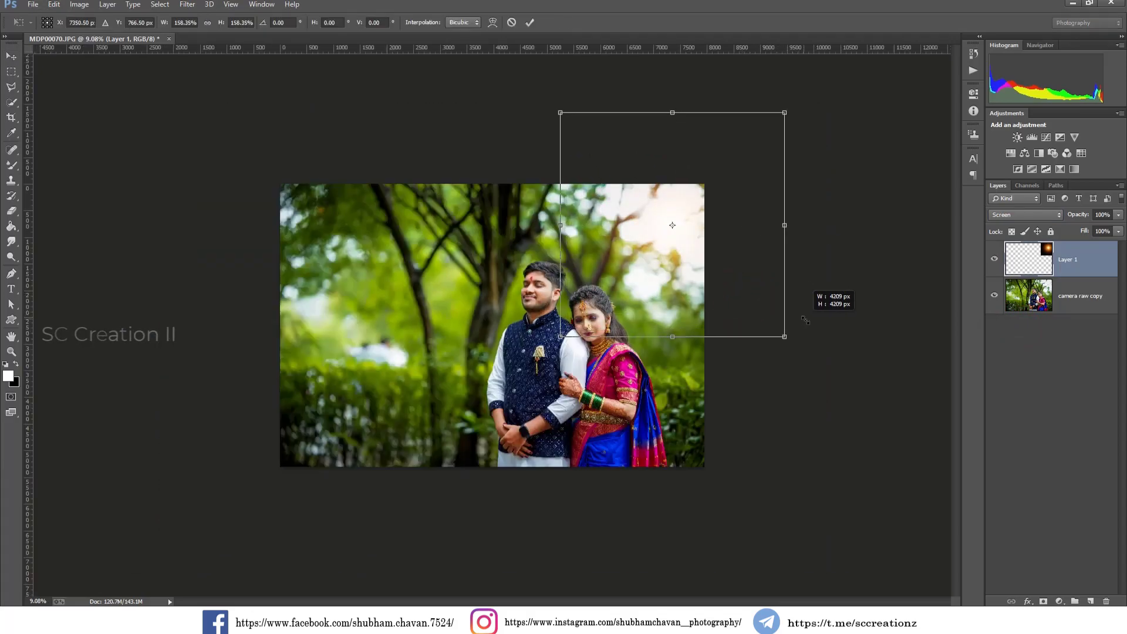
{"action": "double_click", "coordinate": [740, 281]}
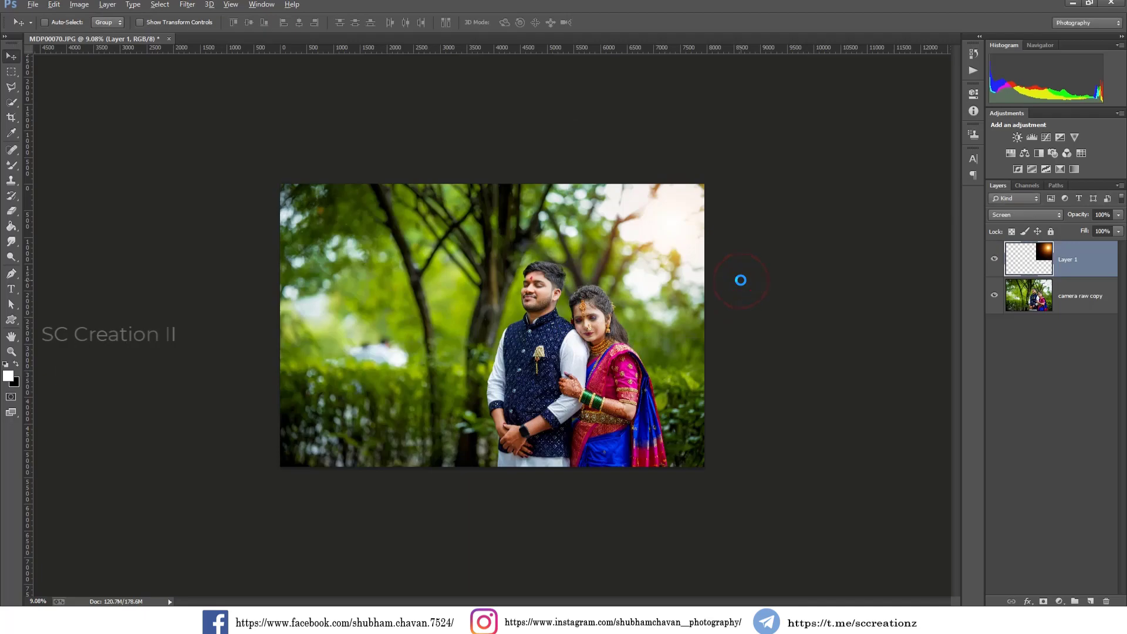
{"action": "key", "text": "ctrl+0"}
{"action": "scroll", "coordinate": [741, 281], "scroll_direction": "up", "scroll_amount": 1, "text": "alt"}
{"action": "scroll", "coordinate": [741, 280], "scroll_direction": "up", "scroll_amount": 1, "text": "alt"}
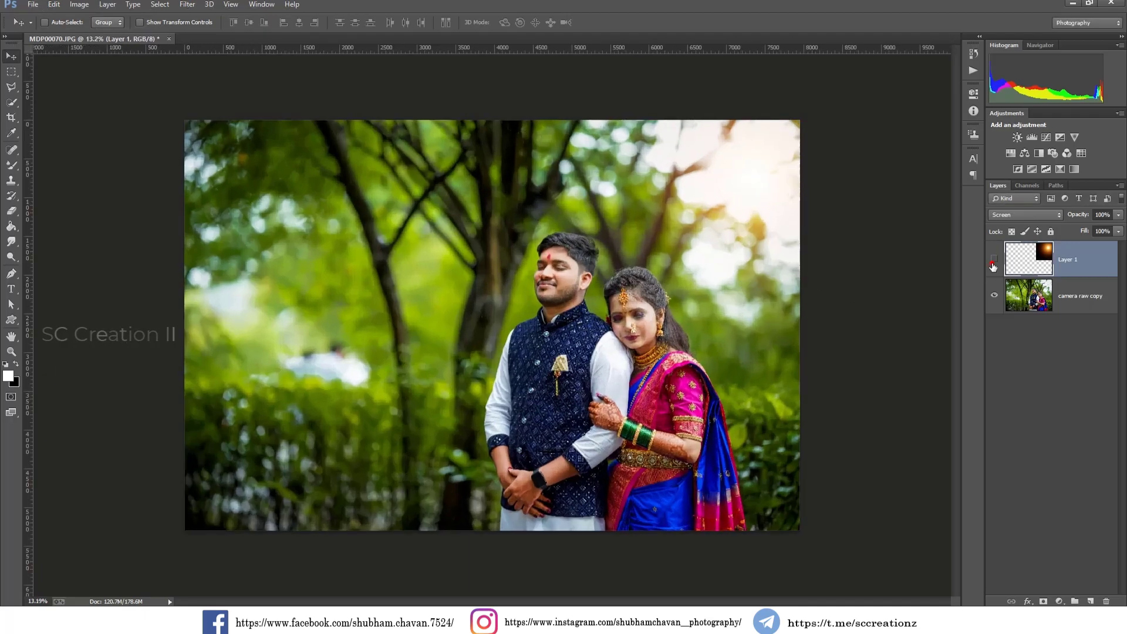
Step: Lower the glow layer opacity to 74%, compare, and flatten the image
{"action": "left_click", "coordinate": [994, 259]}
{"action": "scroll", "coordinate": [794, 302], "scroll_direction": "up", "scroll_amount": 1}
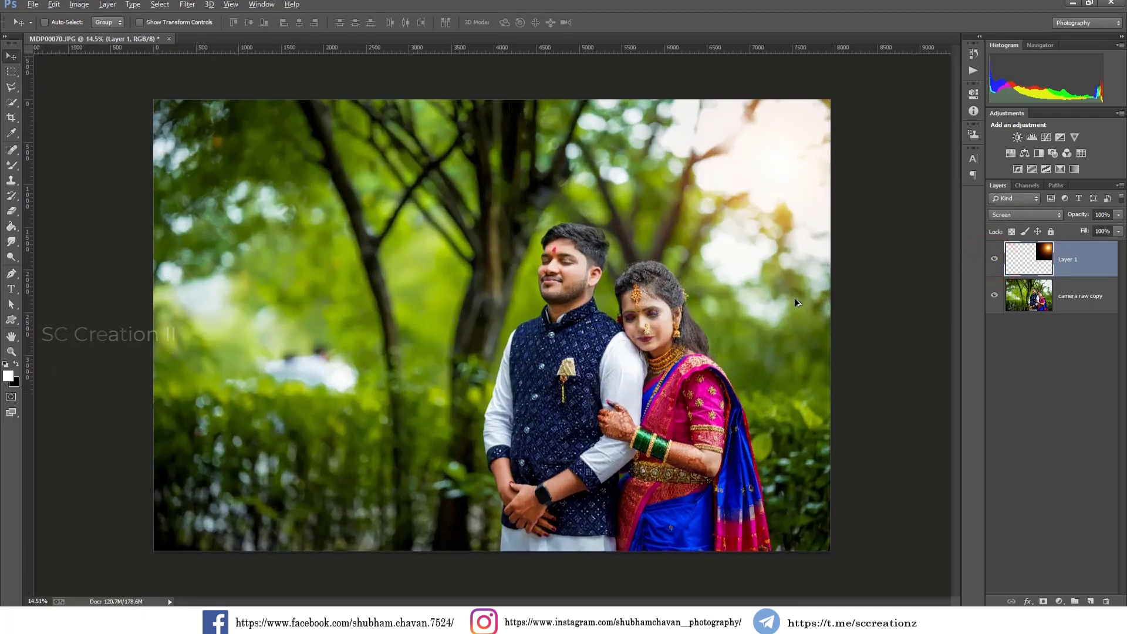
{"action": "left_click_drag", "start_coordinate": [1076, 214], "coordinate": [1066, 216]}
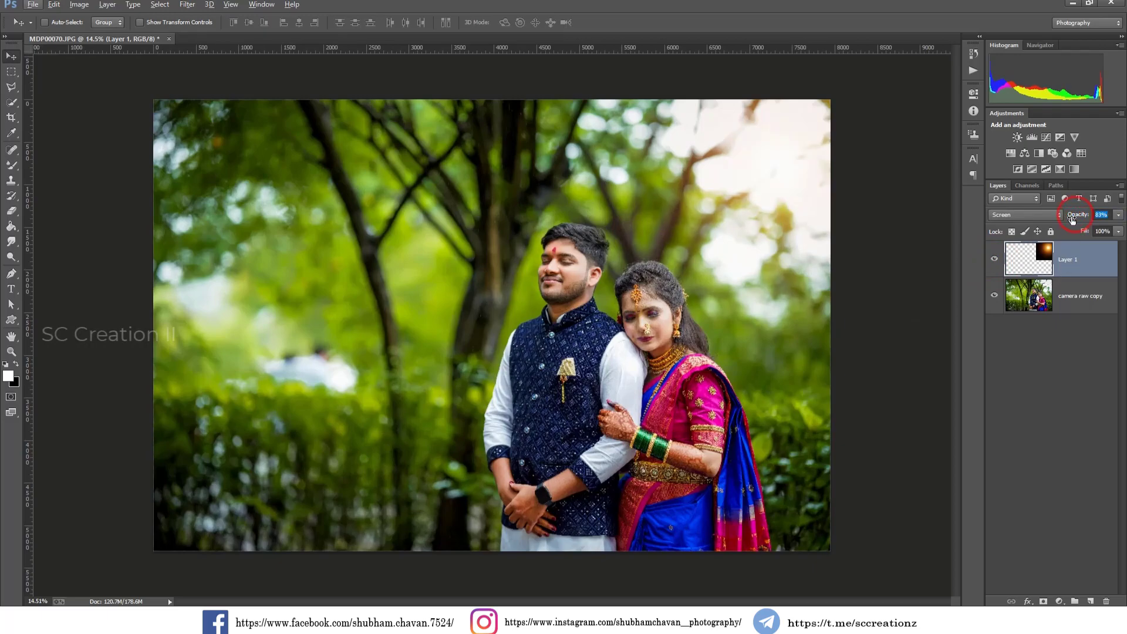
{"action": "left_click", "coordinate": [994, 259]}
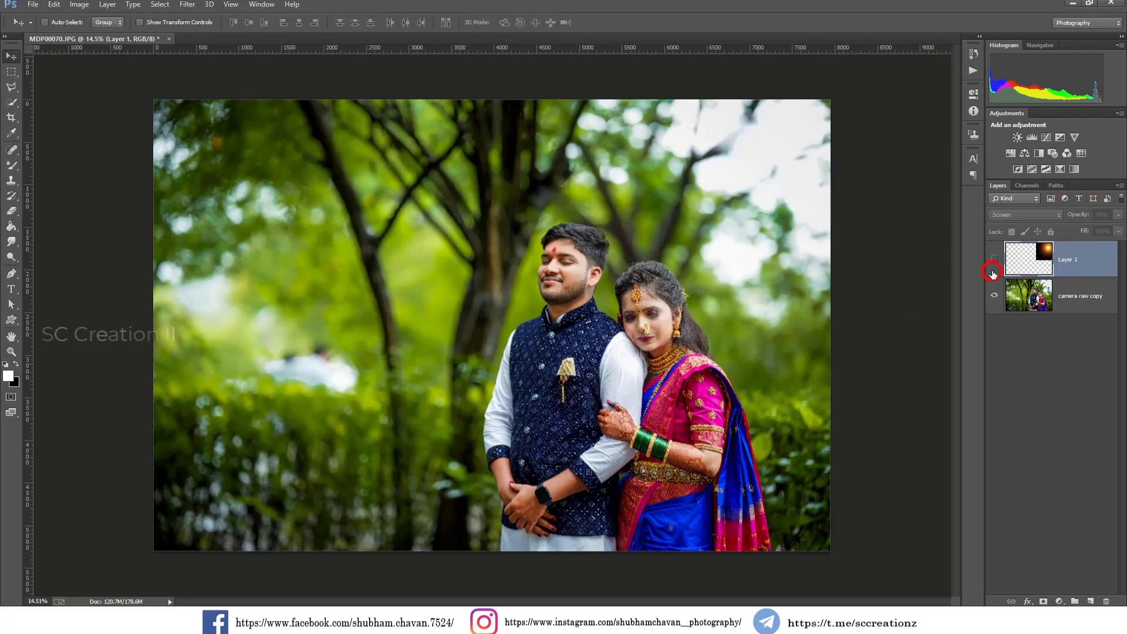
{"action": "left_click", "coordinate": [994, 259]}
{"action": "right_click", "coordinate": [1068, 272]}
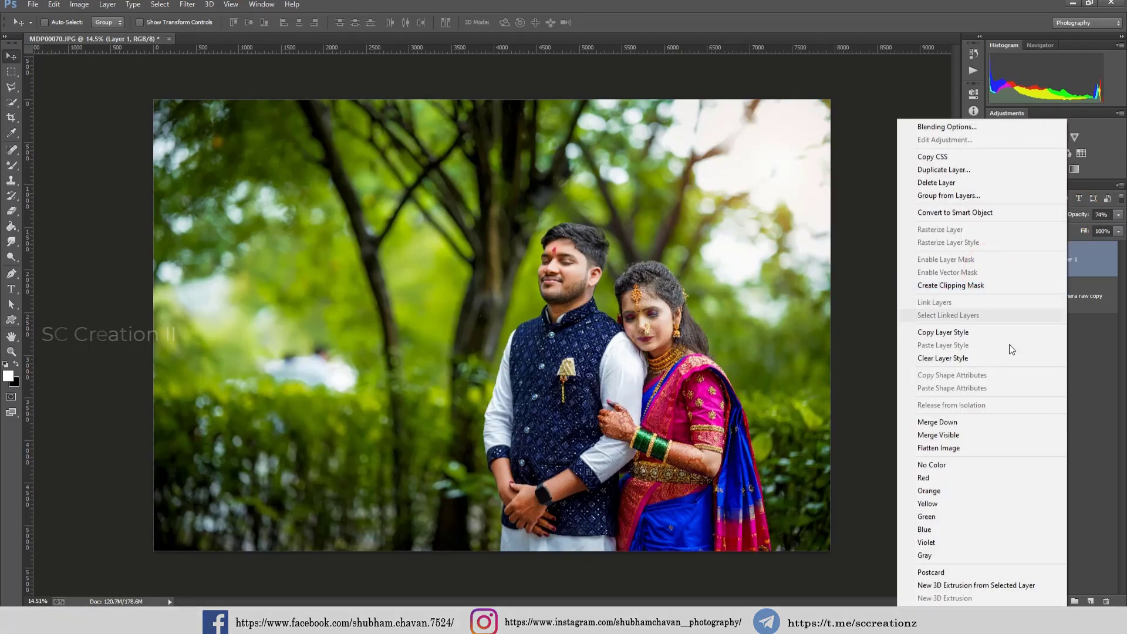
{"action": "left_click", "coordinate": [951, 451]}
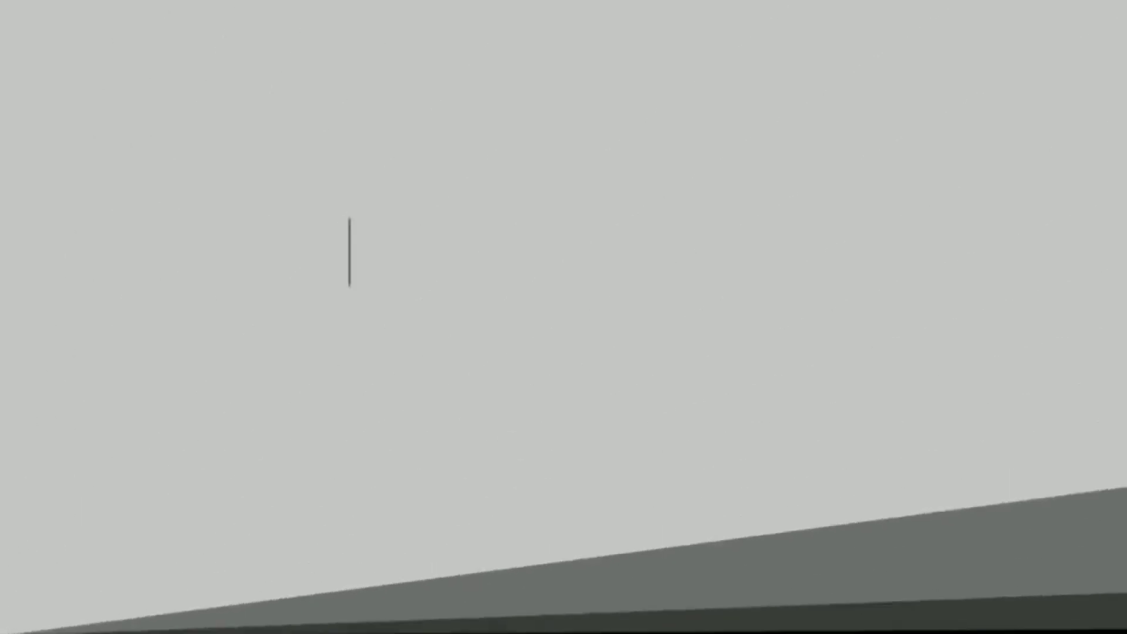